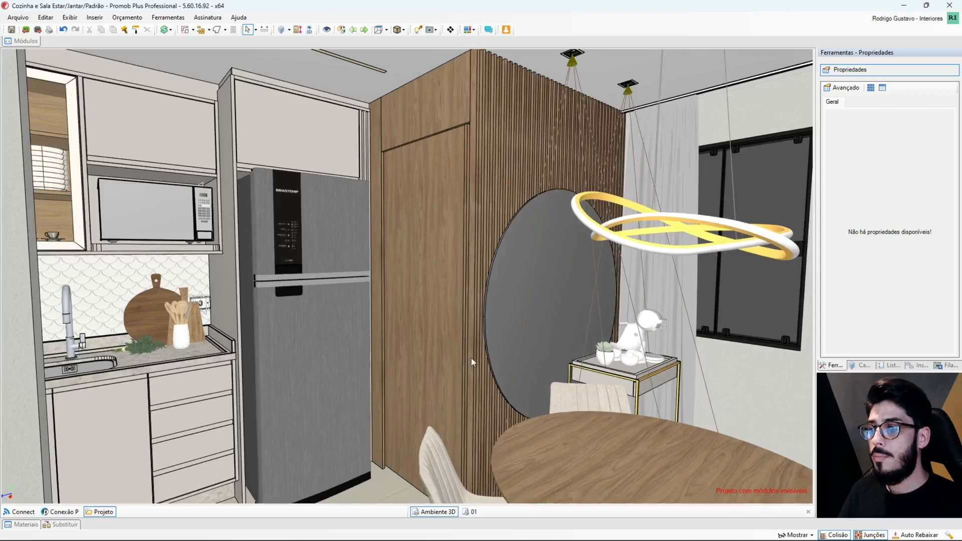
Step: Slide the wooden sliding door beside the refrigerator open to 749
{"action": "scroll", "coordinate": [470, 355], "scroll_direction": "up", "scroll_amount": 3}
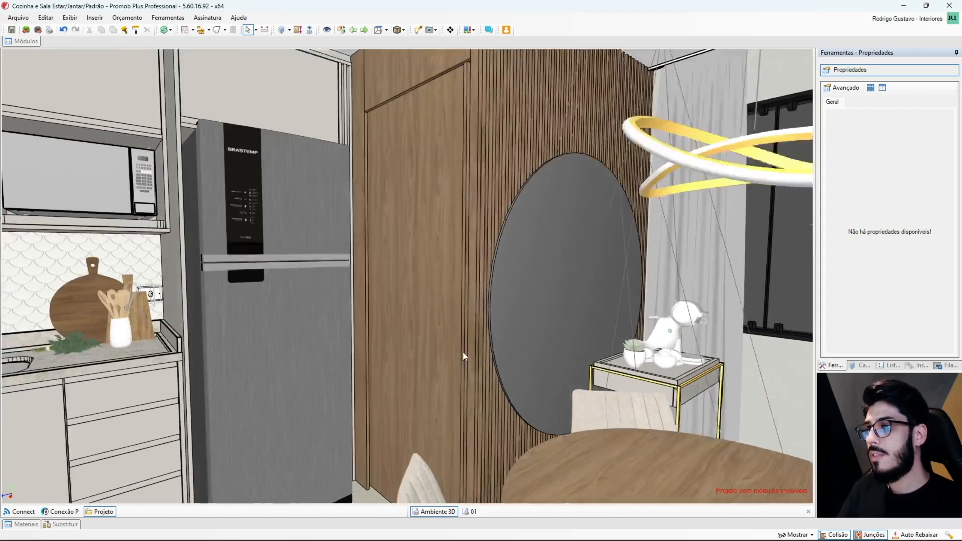
{"action": "middle_click_drag", "start_coordinate": [430, 276], "coordinate": [337, 329]}
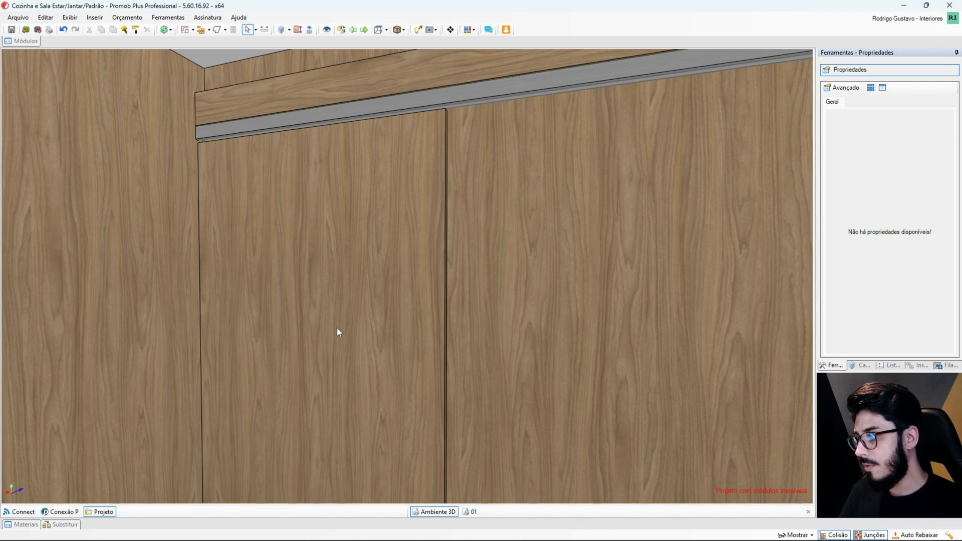
{"action": "middle_click_drag", "start_coordinate": [337, 331], "coordinate": [464, 327]}
{"action": "scroll", "coordinate": [445, 431], "scroll_direction": "down", "scroll_amount": 3}
{"action": "scroll", "coordinate": [464, 448], "scroll_direction": "up", "scroll_amount": 3}
{"action": "left_click", "coordinate": [464, 331]}
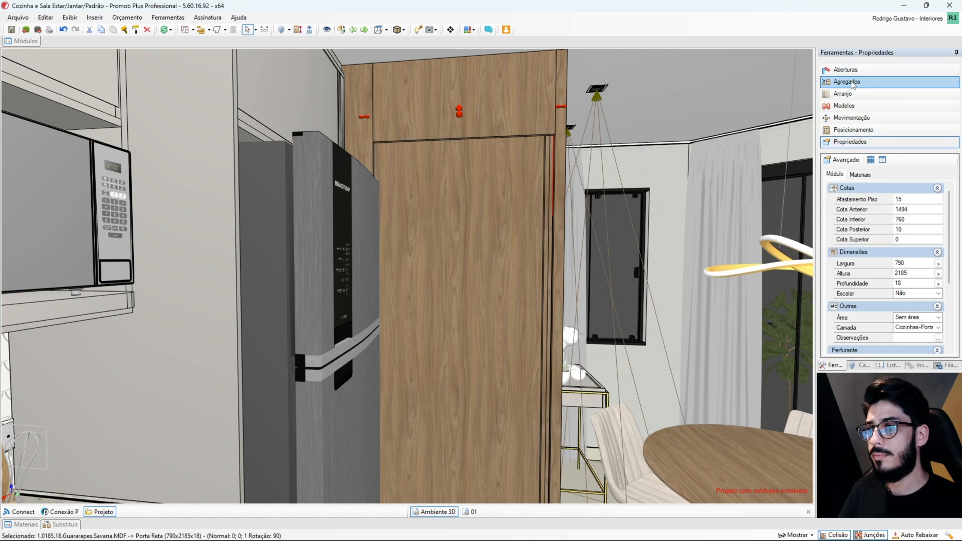
{"action": "left_click", "coordinate": [845, 69]}
{"action": "left_click_drag", "start_coordinate": [836, 281], "coordinate": [859, 272]}
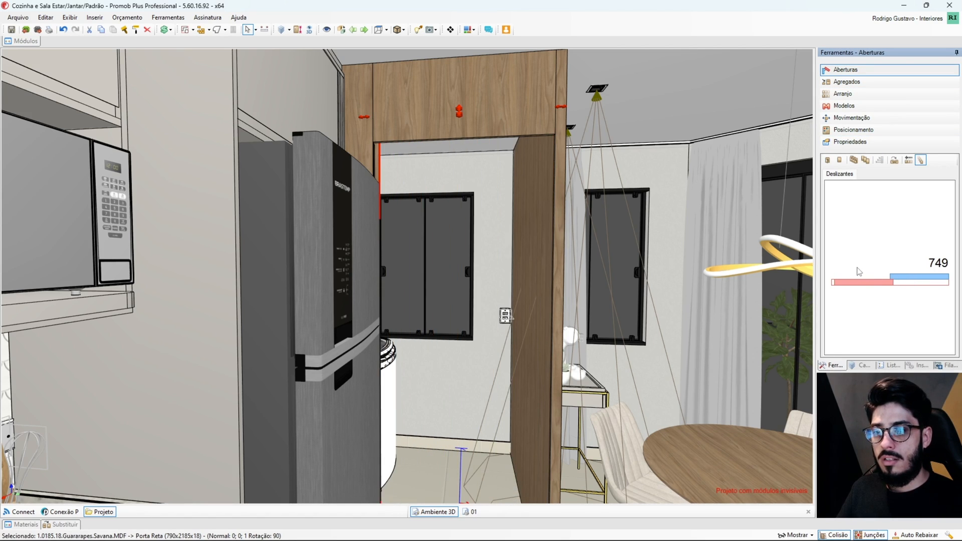
Step: Hide the Teto layer so the sliding door structure can be seen from above
{"action": "left_click", "coordinate": [852, 365]}
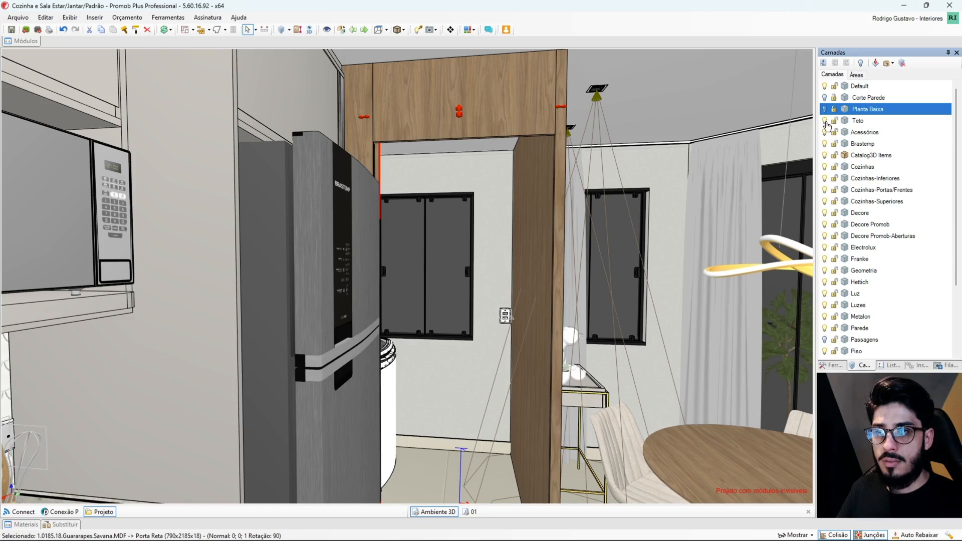
{"action": "left_click", "coordinate": [825, 121]}
Step: Examine the sliding door, its rail and the panels above the doorway from both the kitchen and laundry sides
{"action": "middle_click_drag", "start_coordinate": [524, 204], "coordinate": [451, 104]}
{"action": "middle_click_drag", "start_coordinate": [441, 272], "coordinate": [452, 382]}
{"action": "scroll", "coordinate": [399, 269], "scroll_direction": "up", "scroll_amount": 3}
{"action": "scroll", "coordinate": [435, 252], "scroll_direction": "down", "scroll_amount": 1}
{"action": "scroll", "coordinate": [422, 373], "scroll_direction": "up", "scroll_amount": 3}
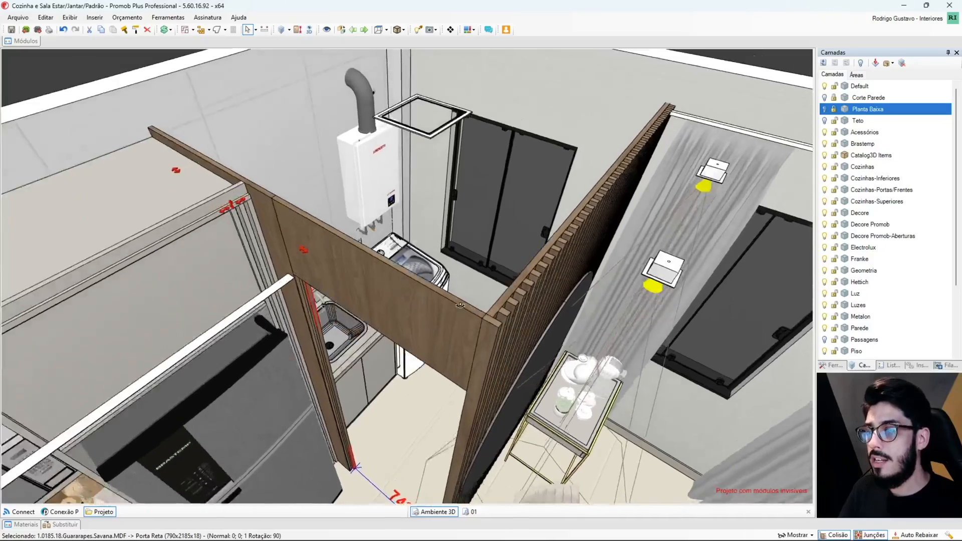
{"action": "middle_click_drag", "start_coordinate": [460, 305], "coordinate": [267, 242]}
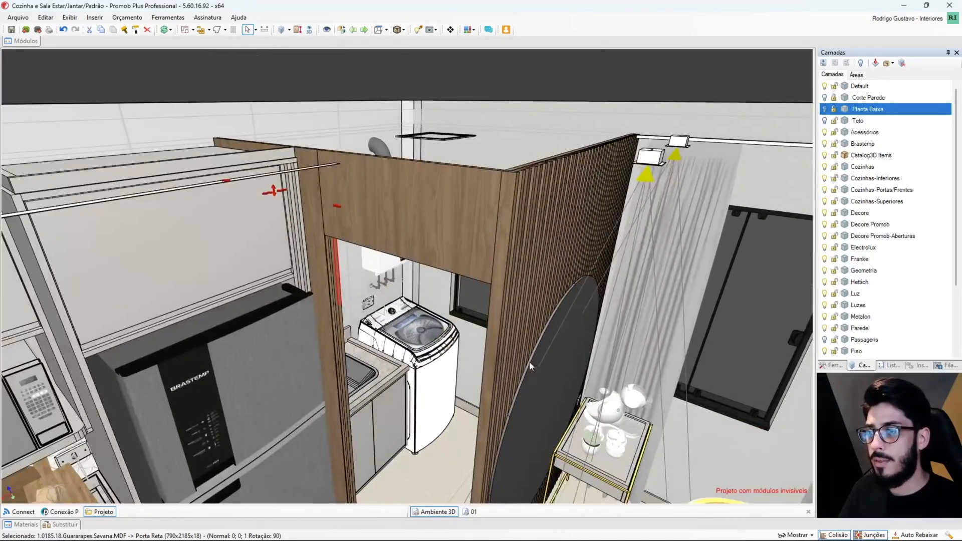
{"action": "middle_click_drag", "start_coordinate": [529, 362], "coordinate": [483, 266]}
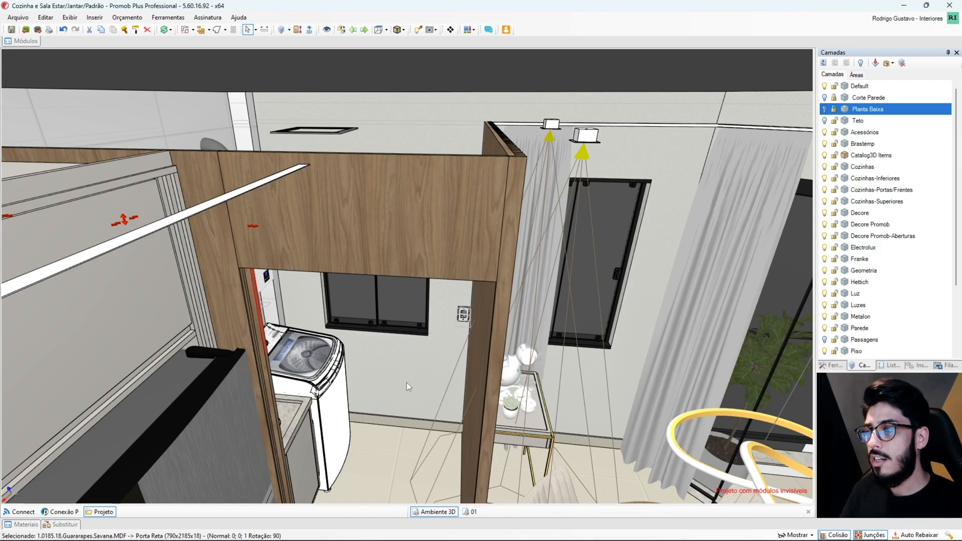
{"action": "middle_click_drag", "start_coordinate": [367, 230], "coordinate": [486, 255]}
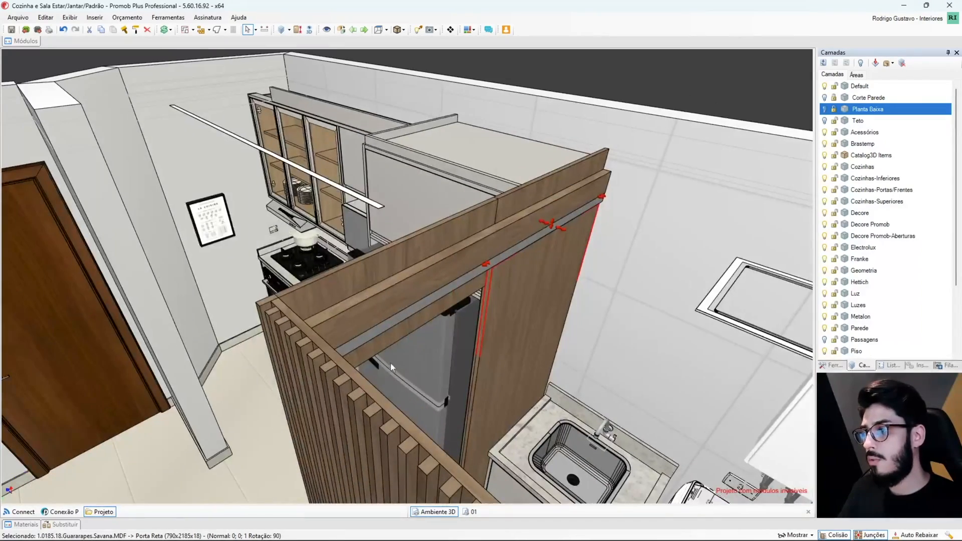
{"action": "middle_click_drag", "start_coordinate": [390, 363], "coordinate": [338, 285]}
{"action": "middle_click_drag", "start_coordinate": [446, 304], "coordinate": [386, 290]}
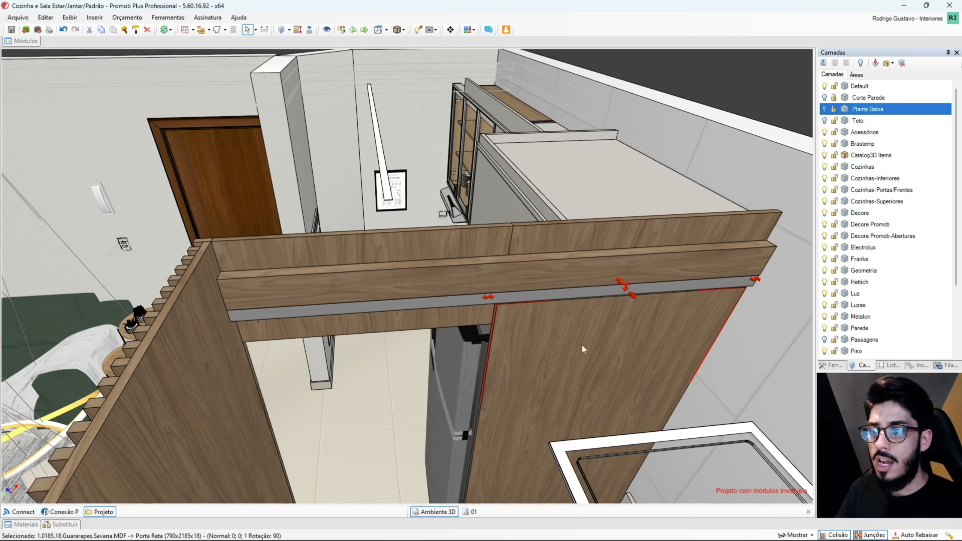
{"action": "middle_click_drag", "start_coordinate": [563, 358], "coordinate": [514, 309]}
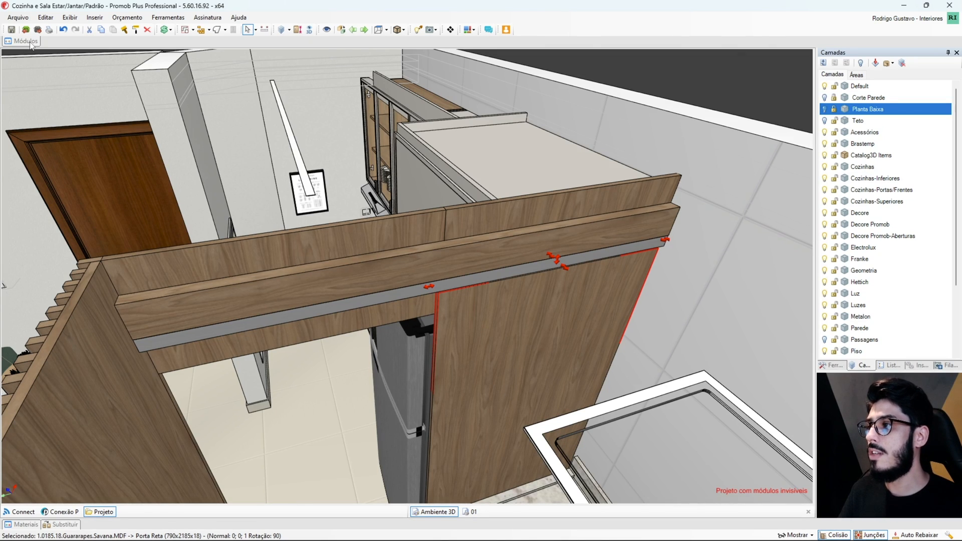
Step: Insert a Horizontal 18 panel from the kitchen composition library onto the upper panel above the sliding door
{"action": "mouse_move", "coordinate": [30, 45]}
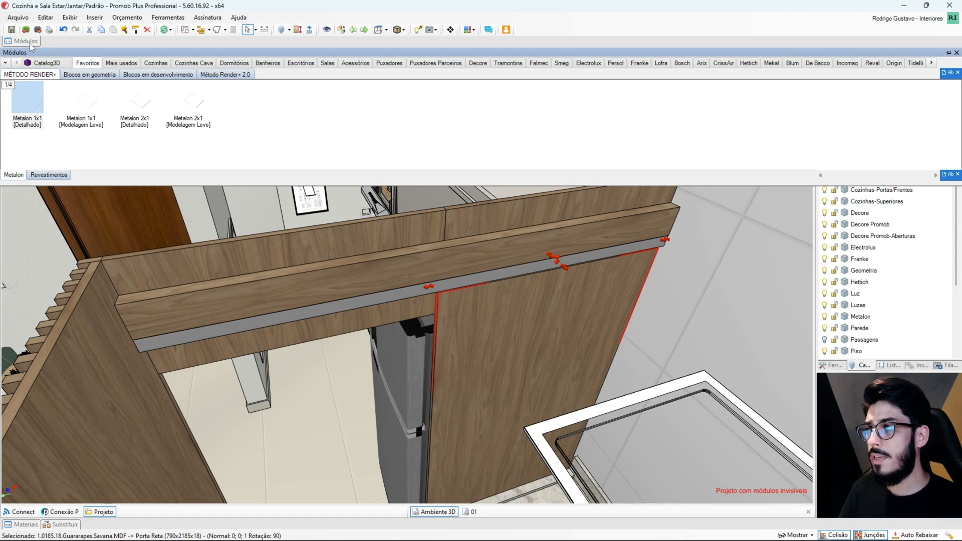
{"action": "left_click", "coordinate": [155, 64]}
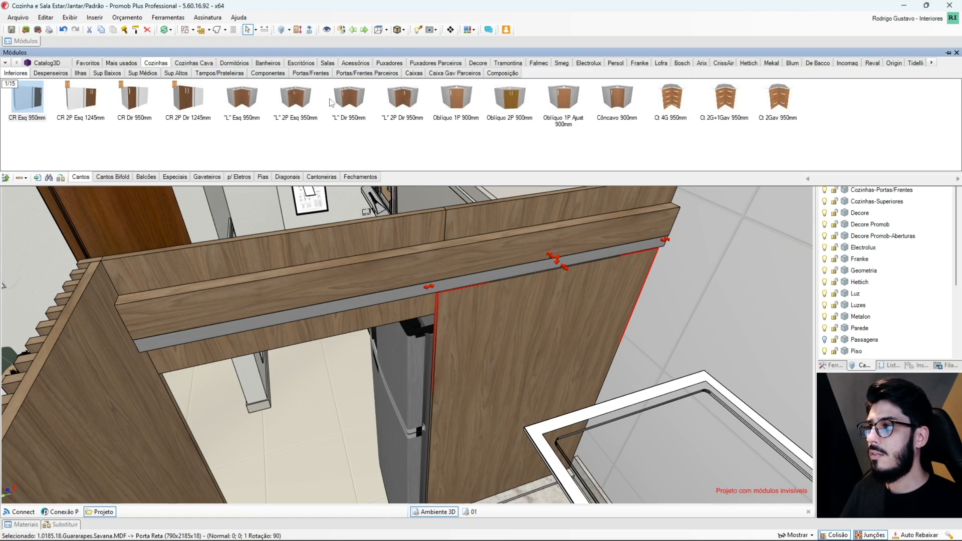
{"action": "left_click", "coordinate": [502, 73]}
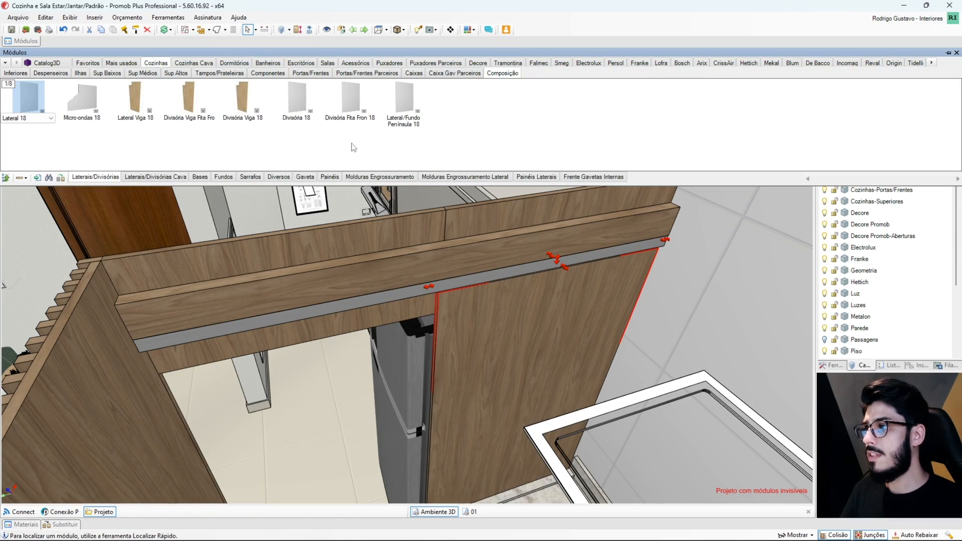
{"action": "left_click", "coordinate": [329, 177]}
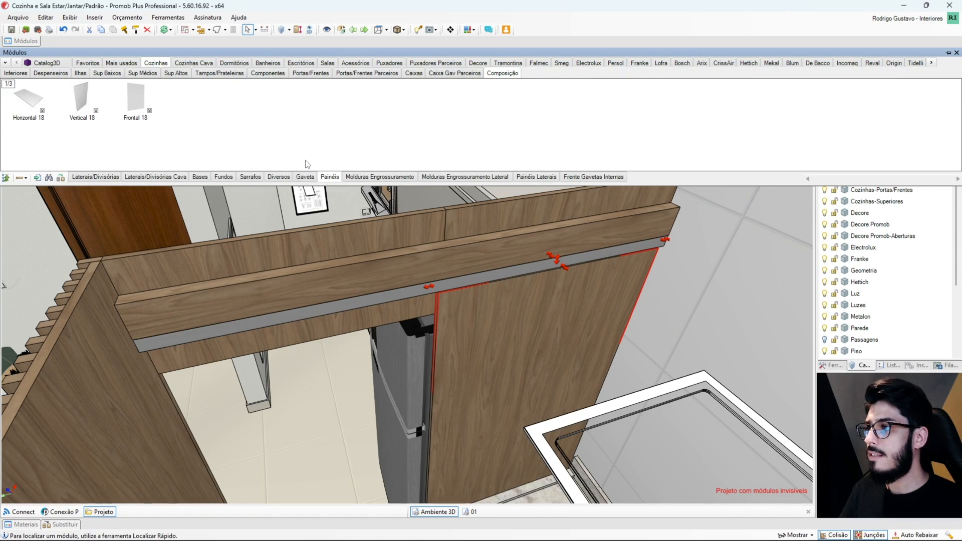
{"action": "left_click", "coordinate": [29, 100]}
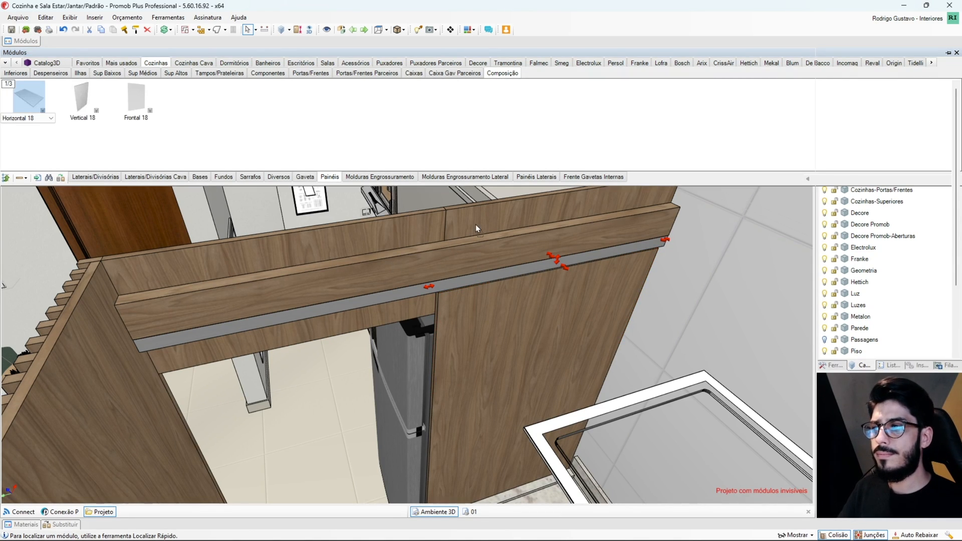
{"action": "left_click", "coordinate": [477, 225]}
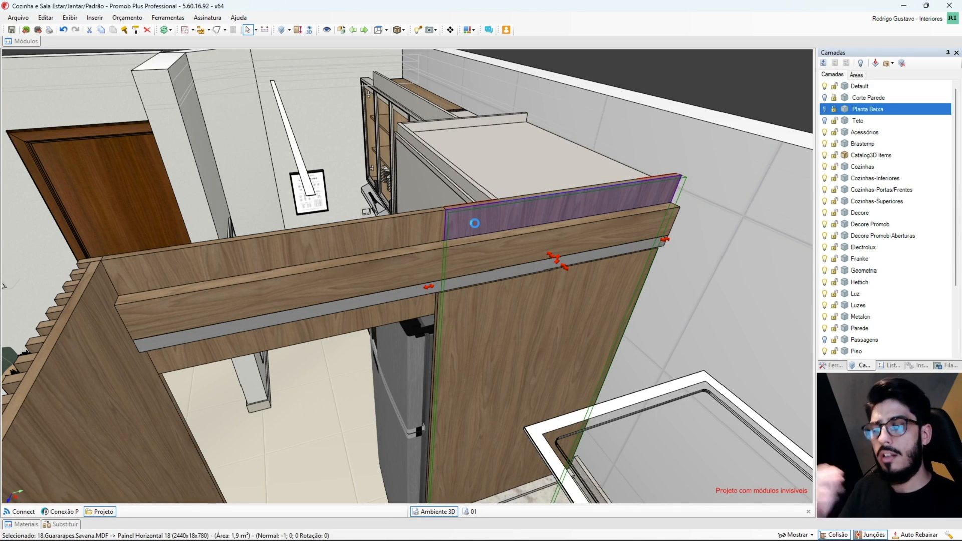
{"action": "left_click", "coordinate": [476, 225]}
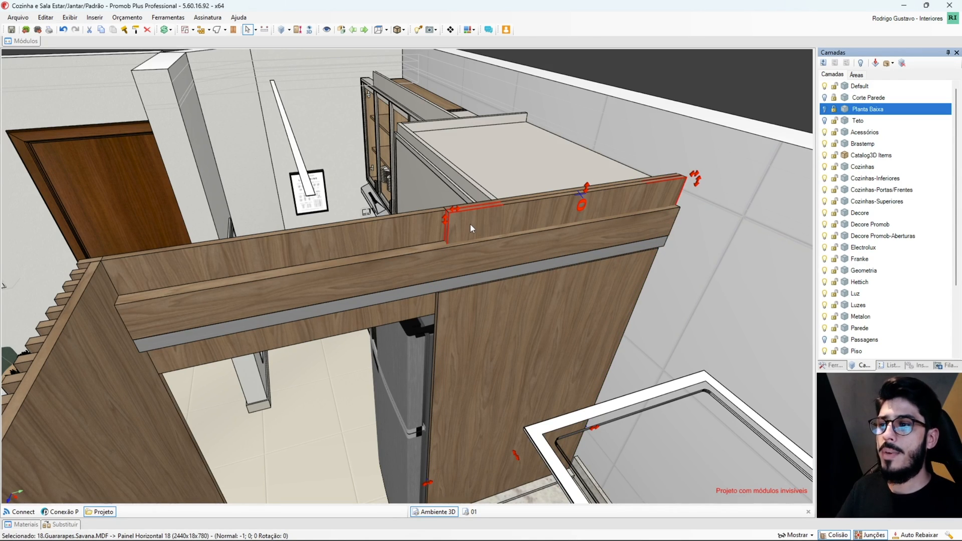
Step: Cut the new panel, paste it onto the adjacent tiled wall and raise it above the furniture, 2500 mm from the floor
{"action": "middle_click_drag", "start_coordinate": [480, 248], "coordinate": [421, 219]}
{"action": "scroll", "coordinate": [307, 282], "scroll_direction": "down", "scroll_amount": 2}
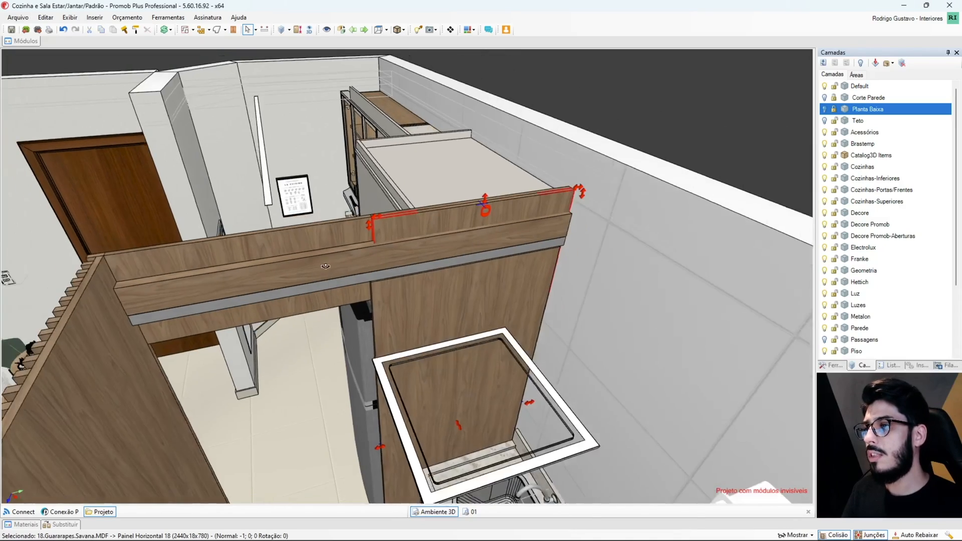
{"action": "middle_click_drag", "start_coordinate": [307, 282], "coordinate": [392, 245]}
{"action": "scroll", "coordinate": [383, 205], "scroll_direction": "up", "scroll_amount": 2}
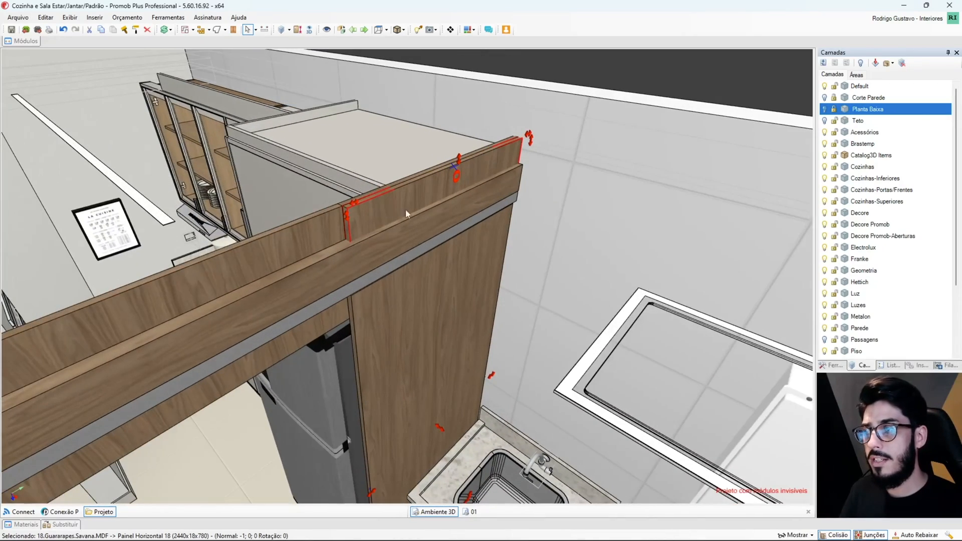
{"action": "key", "text": "ctrl+x"}
{"action": "key", "text": "ctrl+v"}
{"action": "left_click", "coordinate": [566, 198]}
{"action": "scroll", "coordinate": [554, 262], "scroll_direction": "down", "scroll_amount": 2}
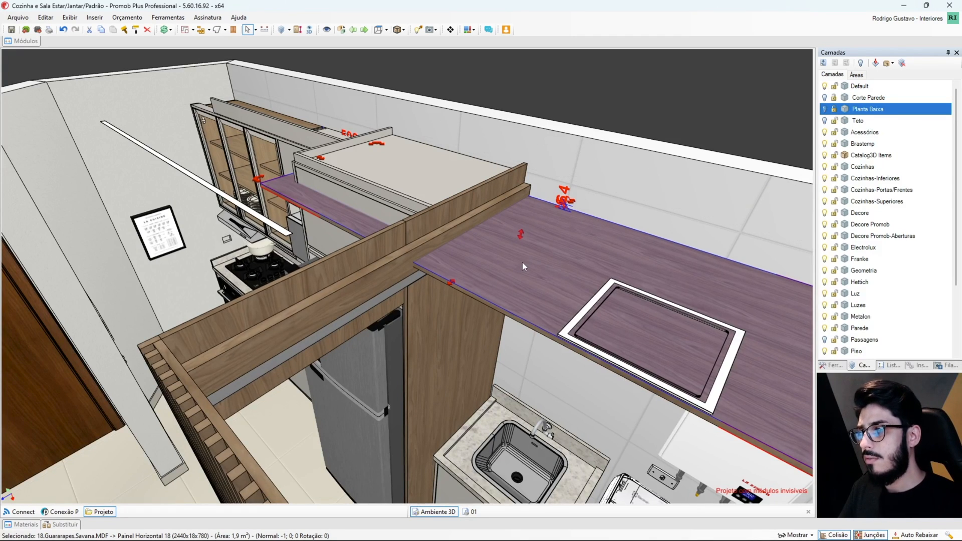
{"action": "scroll", "coordinate": [523, 263], "scroll_direction": "up", "scroll_amount": 3}
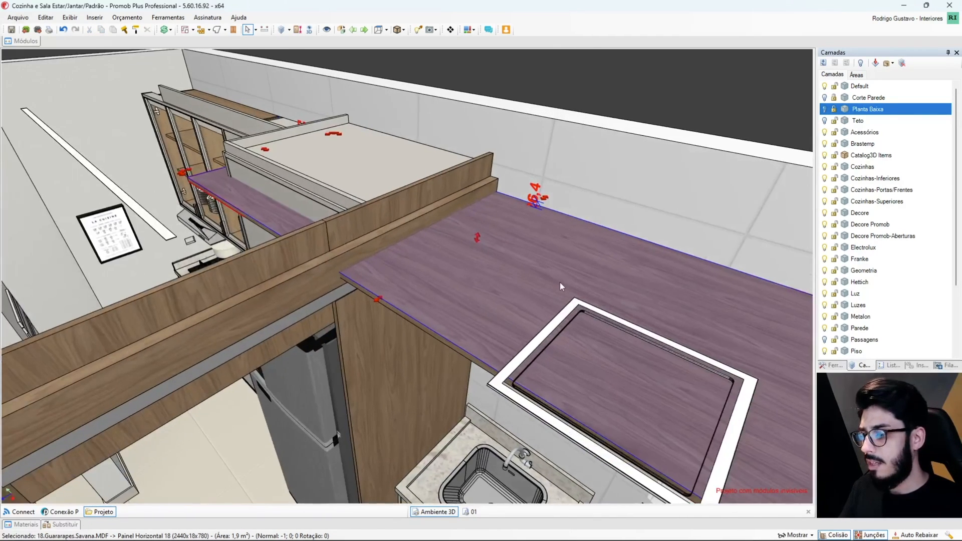
{"action": "left_click_drag", "start_coordinate": [578, 221], "coordinate": [579, 195]}
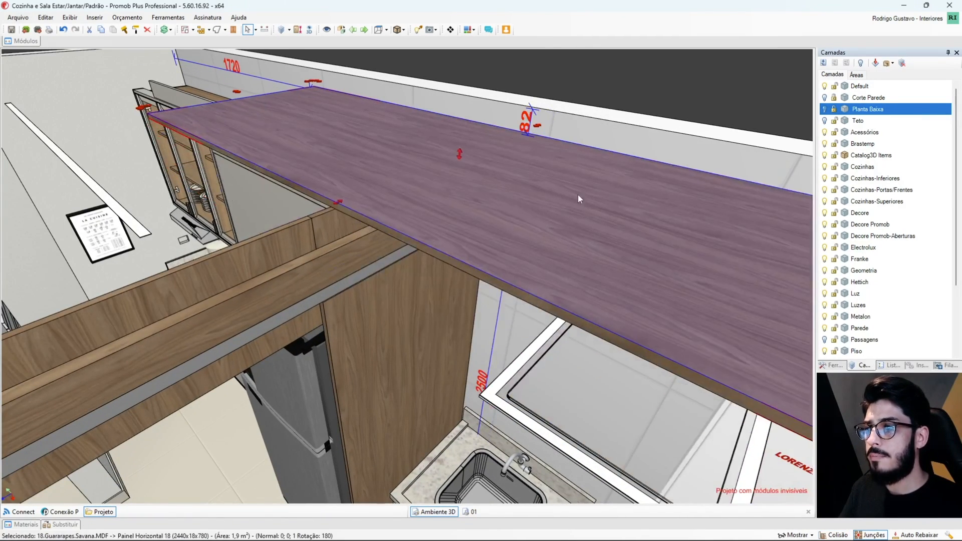
Step: Measure the full length of the back panel above the doorway, from the slatted panel to the tiled wall
{"action": "mouse_move", "coordinate": [414, 272]}
{"action": "middle_mouse_down"}
{"action": "mouse_move", "coordinate": [88, 238]}
{"action": "mouse_move", "coordinate": [164, 276]}
{"action": "middle_mouse_up"}
{"action": "key", "text": "d"}
{"action": "scroll", "coordinate": [104, 239], "scroll_direction": "up", "scroll_amount": 1}
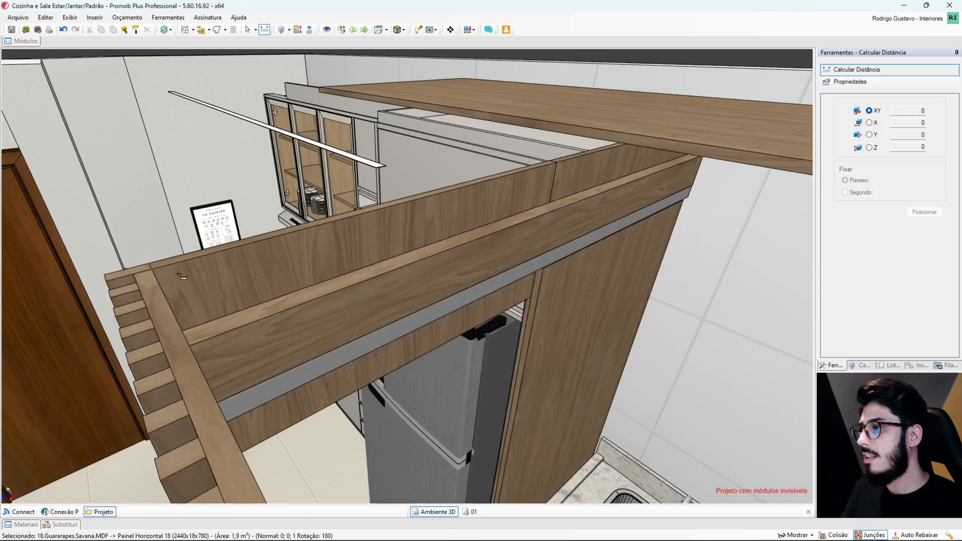
{"action": "left_click", "coordinate": [152, 269]}
{"action": "middle_click_drag", "start_coordinate": [581, 251], "coordinate": [486, 211]}
{"action": "scroll", "coordinate": [612, 145], "scroll_direction": "up", "scroll_amount": 3}
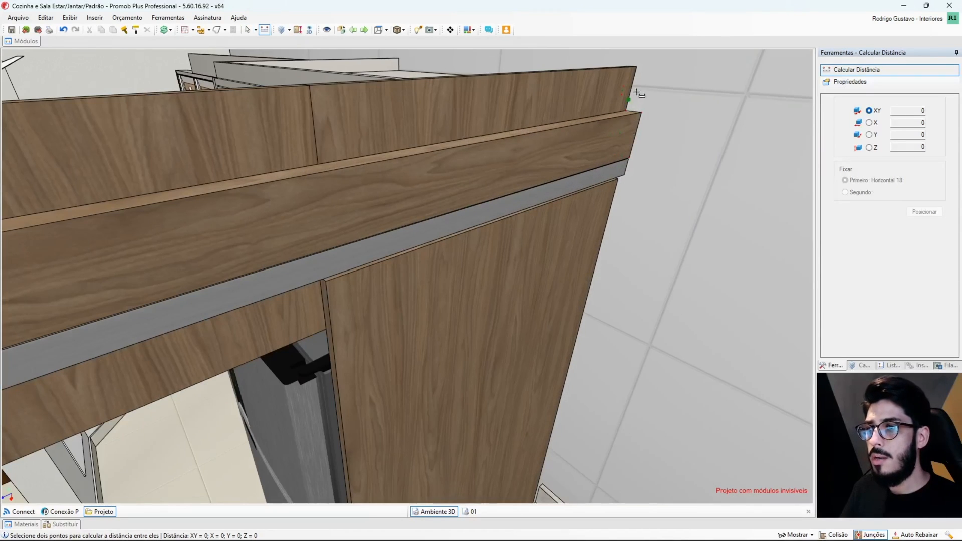
{"action": "left_click", "coordinate": [636, 71]}
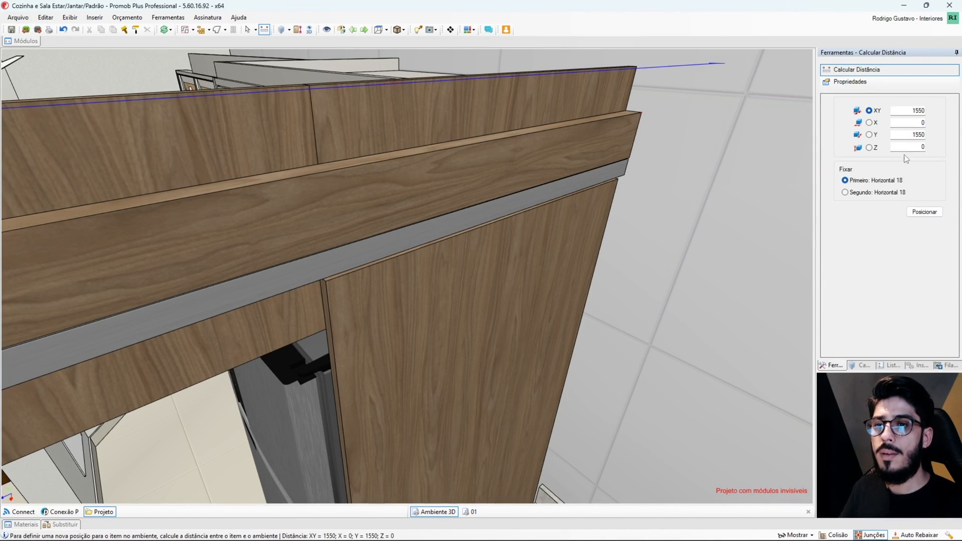
Step: Set the new horizontal panel's width to 1550 mm
{"action": "middle_click_drag", "start_coordinate": [597, 186], "coordinate": [516, 274]}
{"action": "scroll", "coordinate": [466, 279], "scroll_direction": "down", "scroll_amount": 3}
{"action": "left_click", "coordinate": [247, 29]}
{"action": "left_click", "coordinate": [419, 247]}
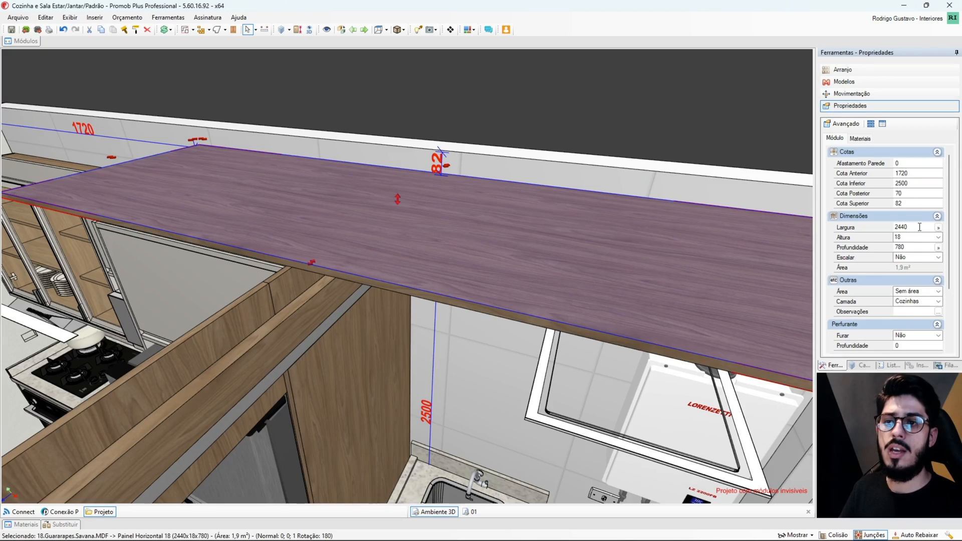
{"action": "left_click", "coordinate": [847, 226]}
{"action": "type", "text": "1550"}
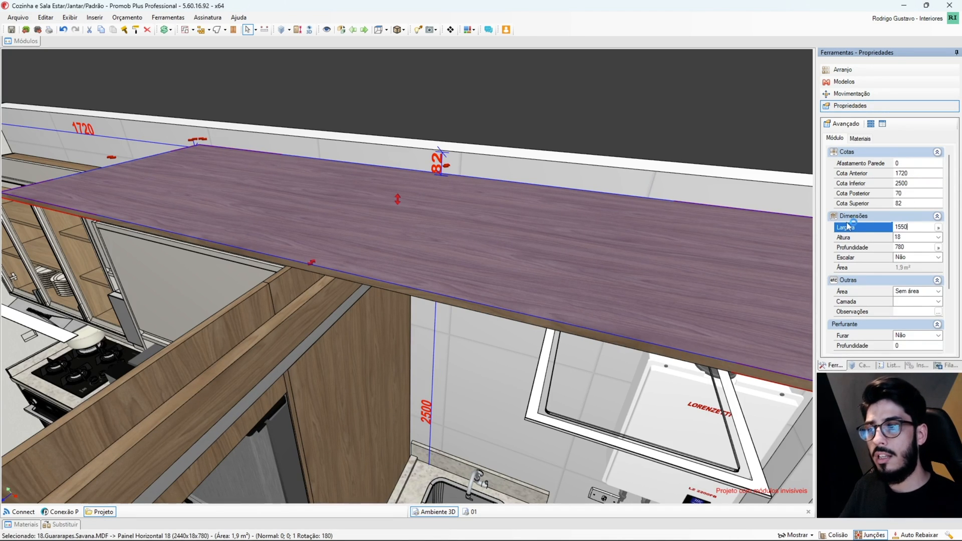
{"action": "key", "text": "Return"}
Step: Set the new horizontal panel's height to 36 mm and its depth to 100 mm
{"action": "middle_click_drag", "start_coordinate": [631, 261], "coordinate": [618, 249]}
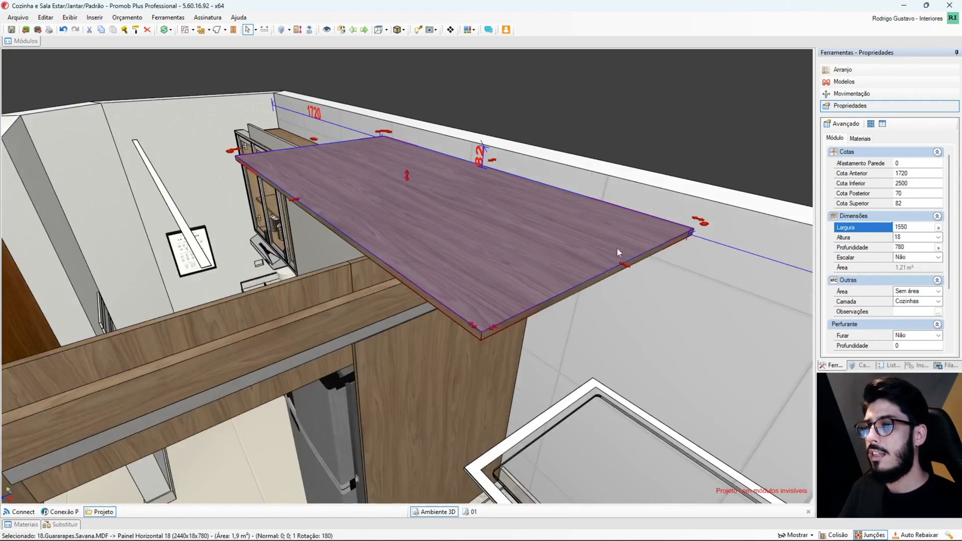
{"action": "left_click", "coordinate": [905, 237]}
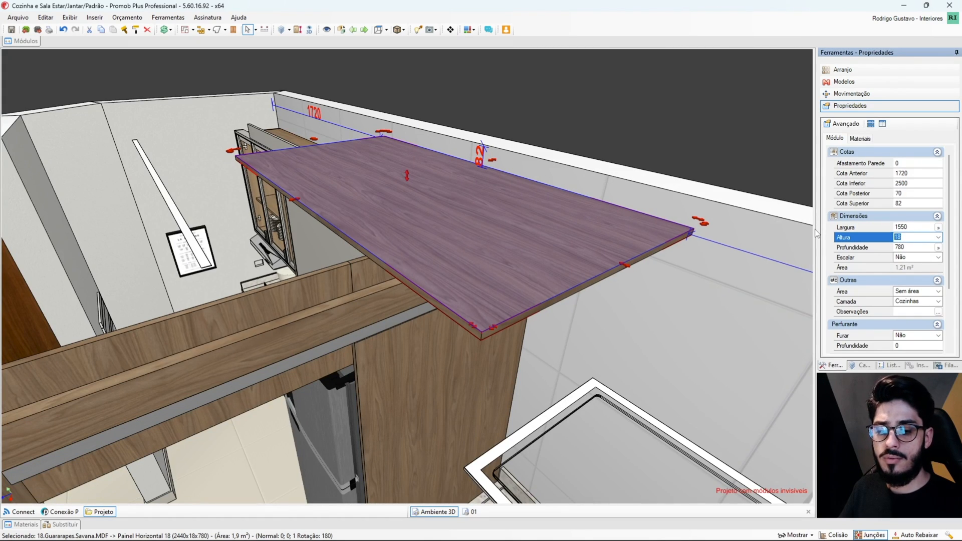
{"action": "type", "text": "36"}
{"action": "key", "text": "Return"}
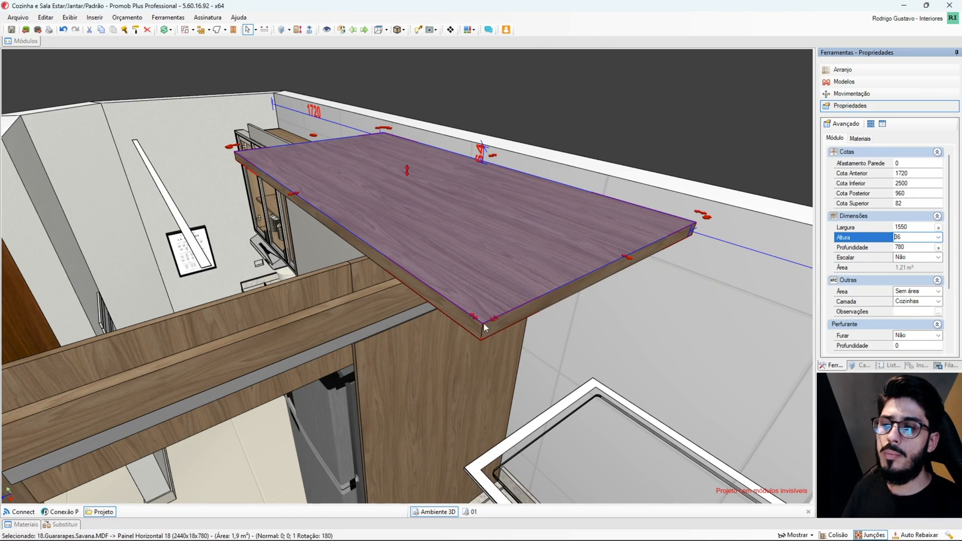
{"action": "middle_click_drag", "start_coordinate": [490, 327], "coordinate": [459, 276]}
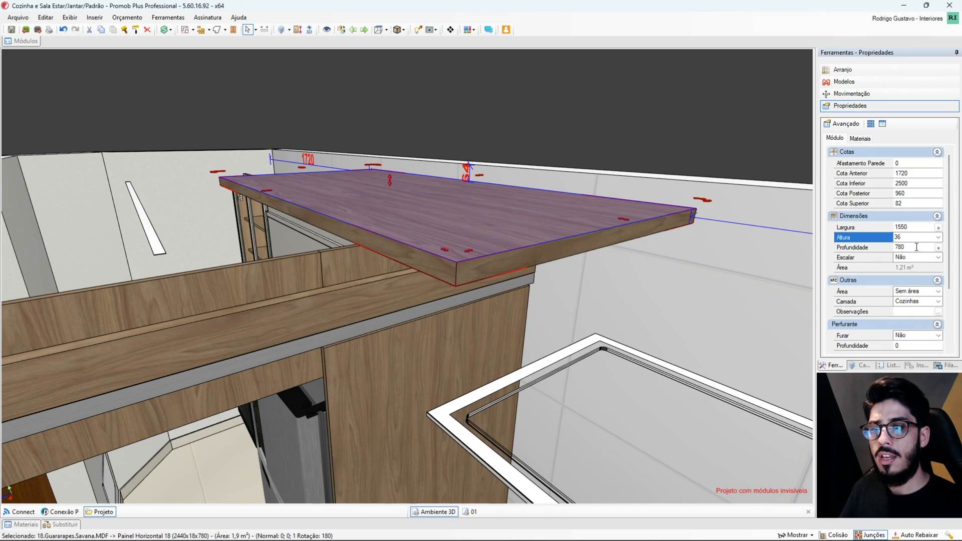
{"action": "left_click", "coordinate": [847, 246]}
{"action": "type", "text": "100"}
{"action": "key", "text": "Return"}
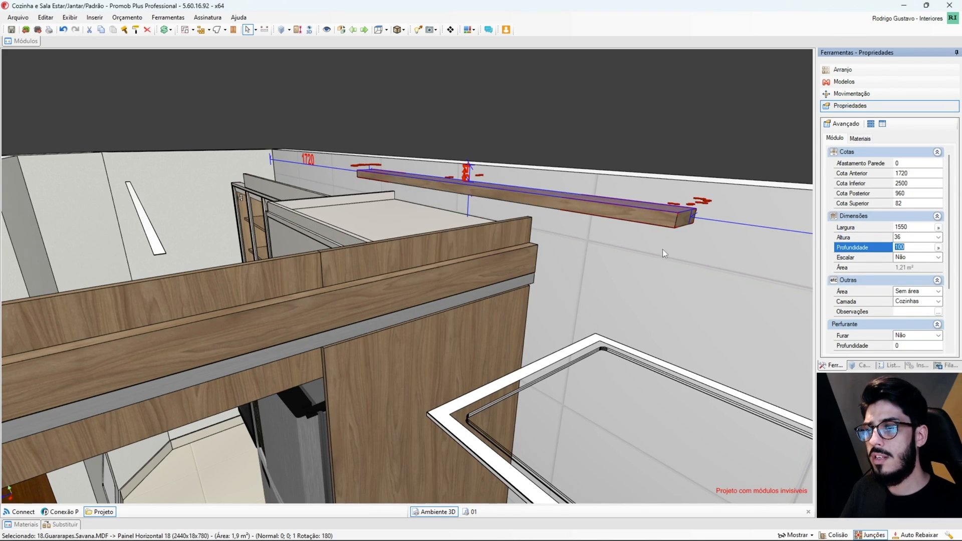
Step: Check the properties of the existing wooden panel directly above the sliding door's rail
{"action": "left_click", "coordinate": [448, 288]}
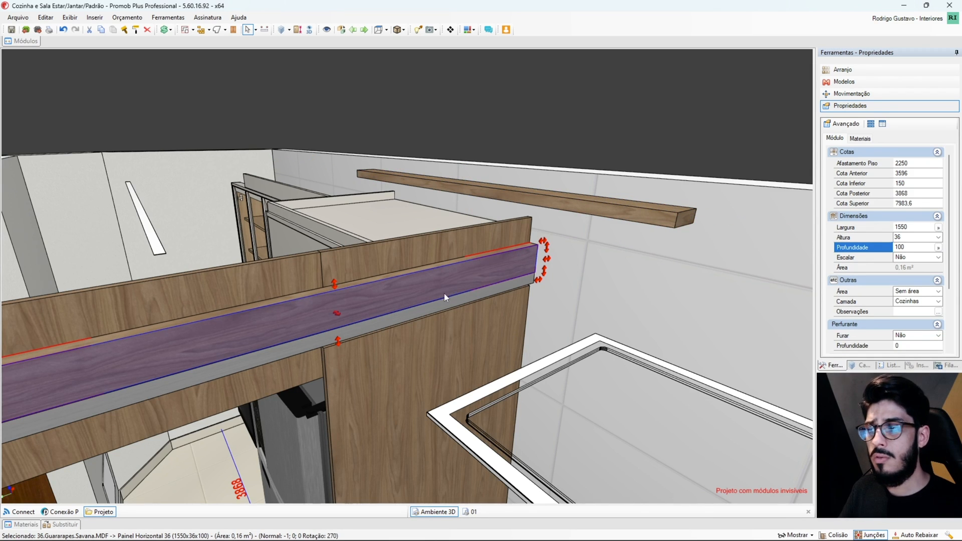
{"action": "middle_click_drag", "start_coordinate": [445, 297], "coordinate": [391, 274]}
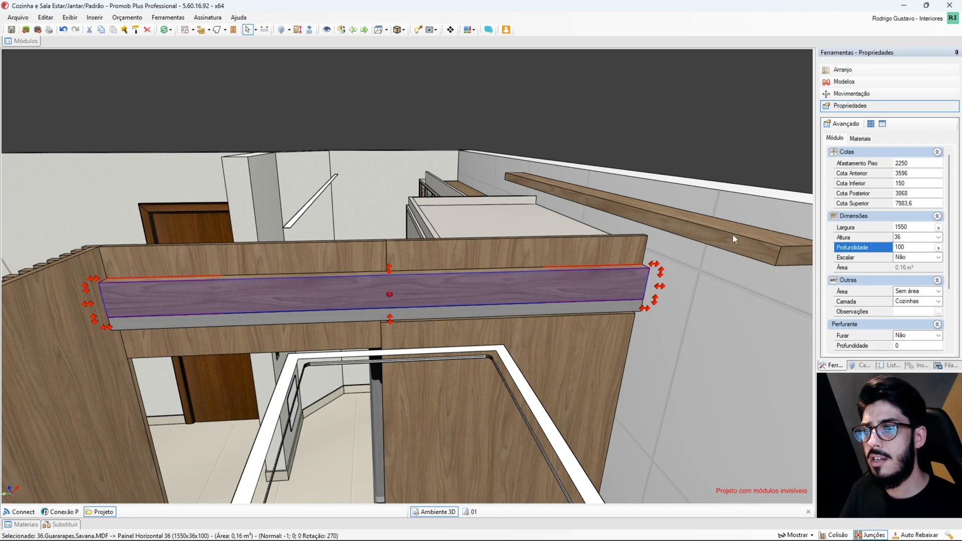
Step: Slide the new horizontal panel along the tiled wall to about 230 mm from the corner and 2440 mm above the floor
{"action": "left_click_drag", "start_coordinate": [586, 307], "coordinate": [693, 297]}
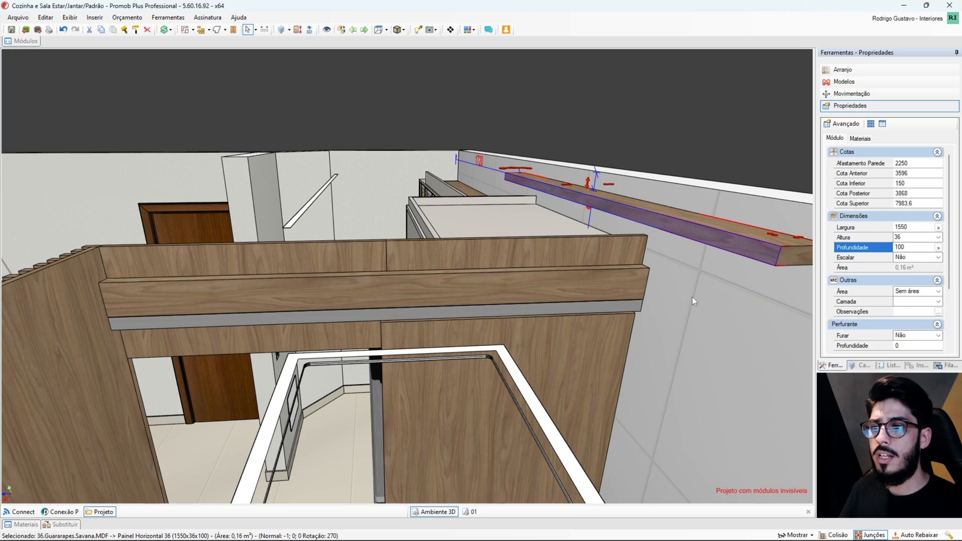
{"action": "middle_click_drag", "start_coordinate": [542, 323], "coordinate": [555, 295]}
{"action": "scroll", "coordinate": [557, 268], "scroll_direction": "up", "scroll_amount": 2}
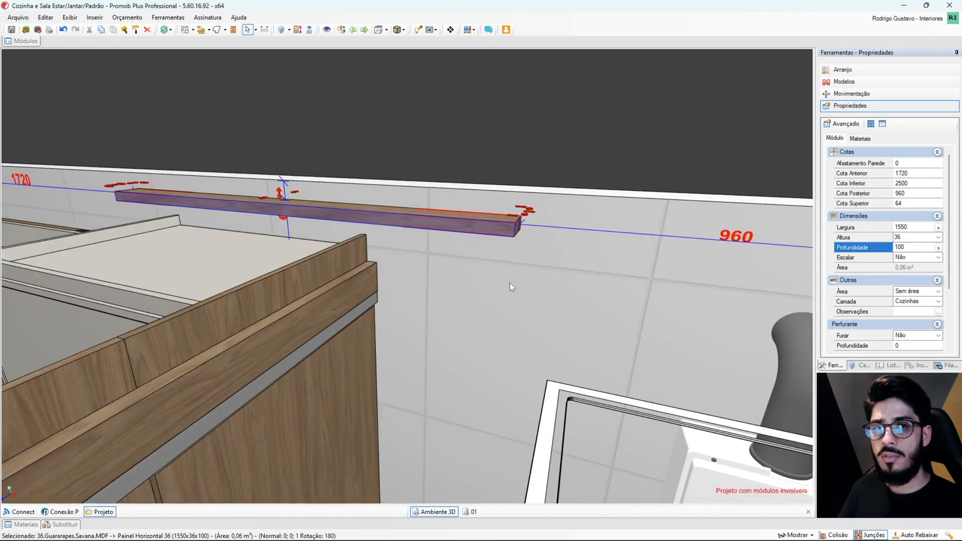
{"action": "middle_click_drag", "start_coordinate": [508, 284], "coordinate": [497, 227]}
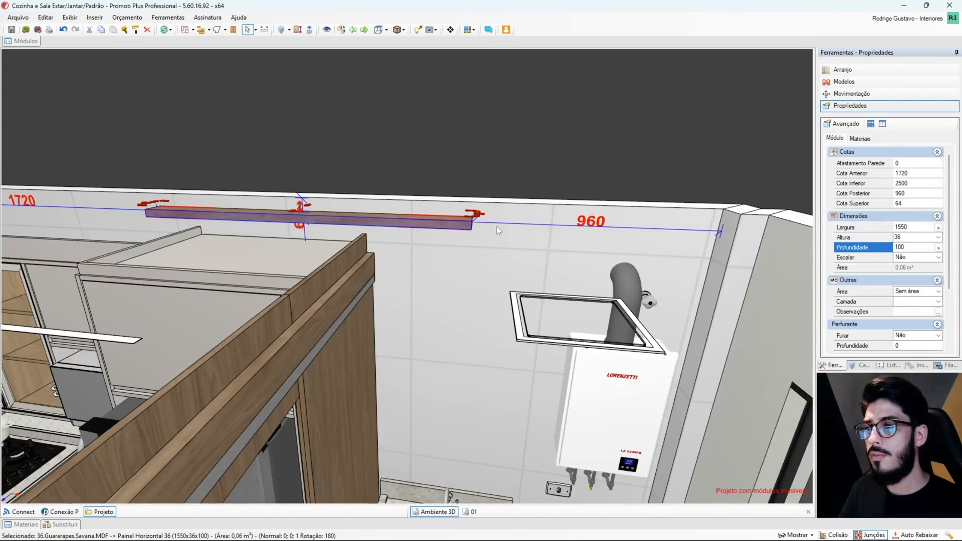
{"action": "left_click_drag", "start_coordinate": [579, 254], "coordinate": [443, 250]}
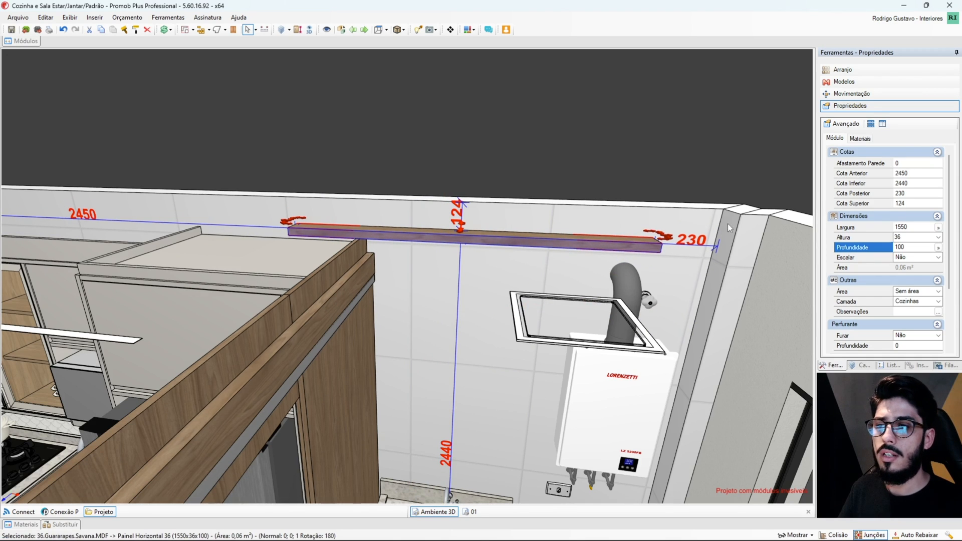
Step: Try placing the panel on the tiled wall at about 2404 mm above the floor, and undo the moves
{"action": "scroll", "coordinate": [519, 236], "scroll_direction": "up", "scroll_amount": 1}
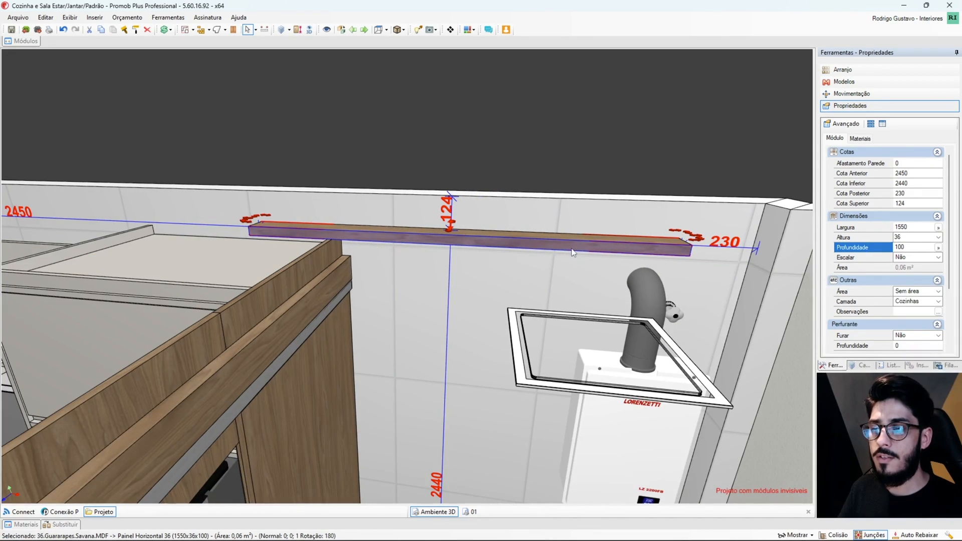
{"action": "left_click_drag", "start_coordinate": [579, 252], "coordinate": [564, 258]}
{"action": "middle_click_drag", "start_coordinate": [564, 258], "coordinate": [414, 307]}
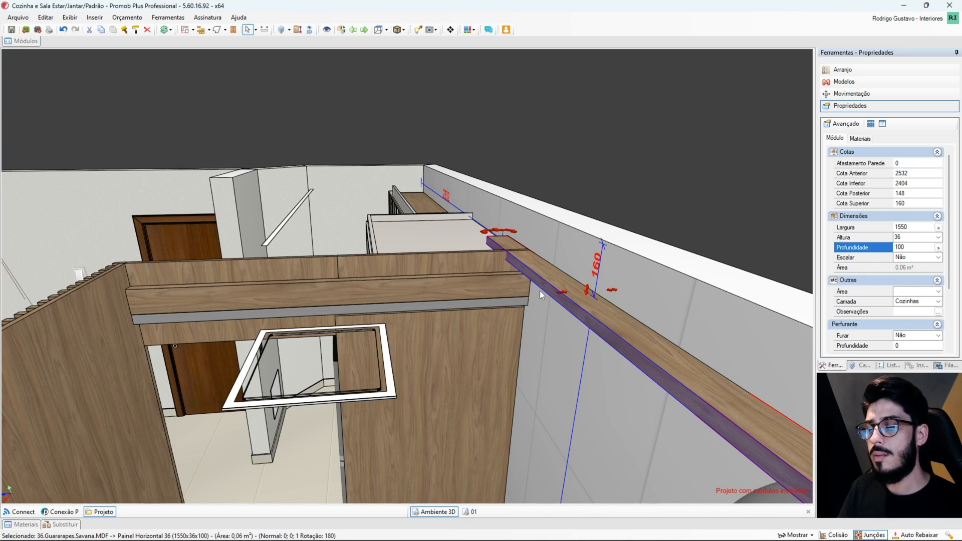
{"action": "key", "text": "ctrl+z"}
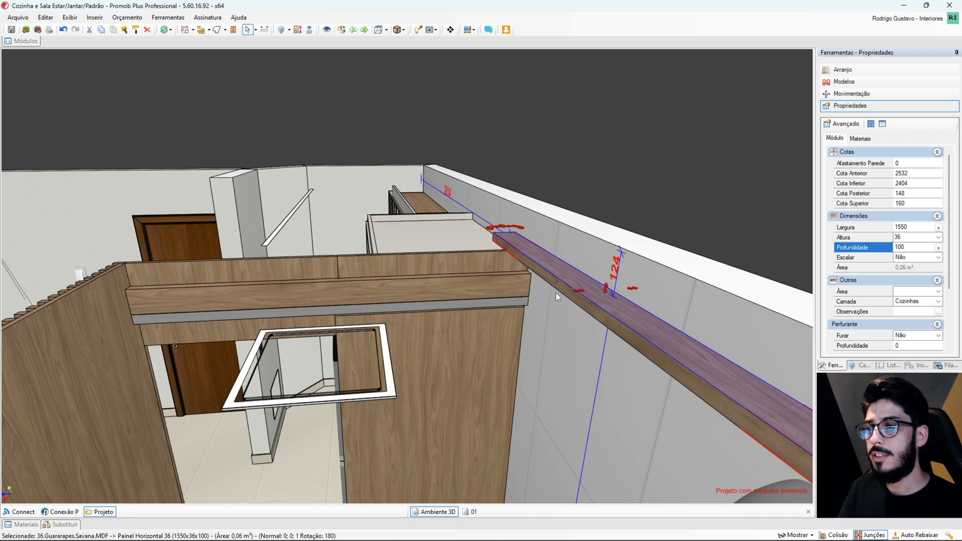
{"action": "middle_click_drag", "start_coordinate": [569, 294], "coordinate": [594, 298]}
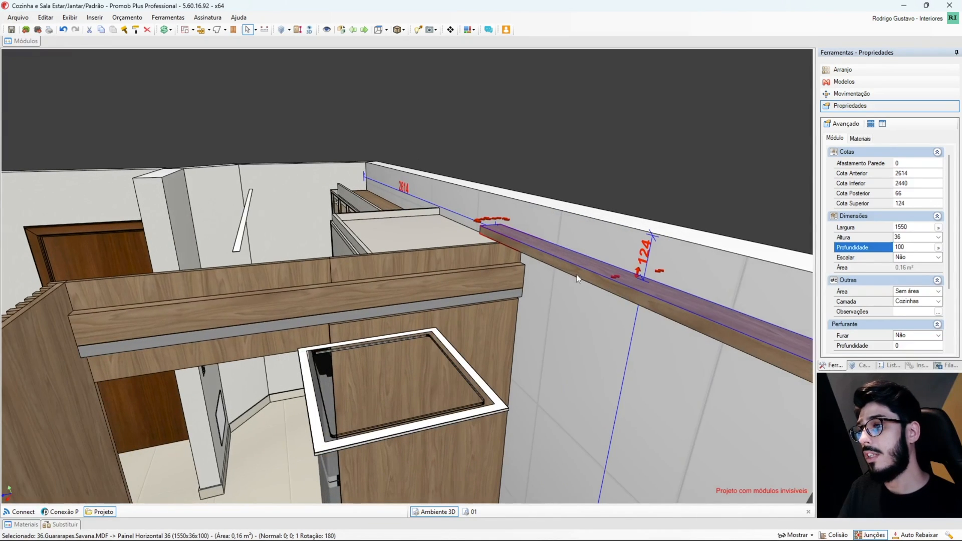
{"action": "key", "text": "ctrl+z"}
Step: Move the new panel from the tiled wall onto the back panel above the doorway, about 580 mm from the slatted panel
{"action": "left_click_drag", "start_coordinate": [586, 287], "coordinate": [242, 269]}
{"action": "mouse_move", "coordinate": [303, 274]}
{"action": "left_mouse_down"}
{"action": "mouse_move", "coordinate": [579, 242]}
{"action": "mouse_move", "coordinate": [564, 226]}
{"action": "mouse_move", "coordinate": [266, 203]}
{"action": "mouse_move", "coordinate": [580, 256]}
{"action": "mouse_move", "coordinate": [575, 273]}
{"action": "mouse_move", "coordinate": [311, 274]}
{"action": "left_mouse_up"}
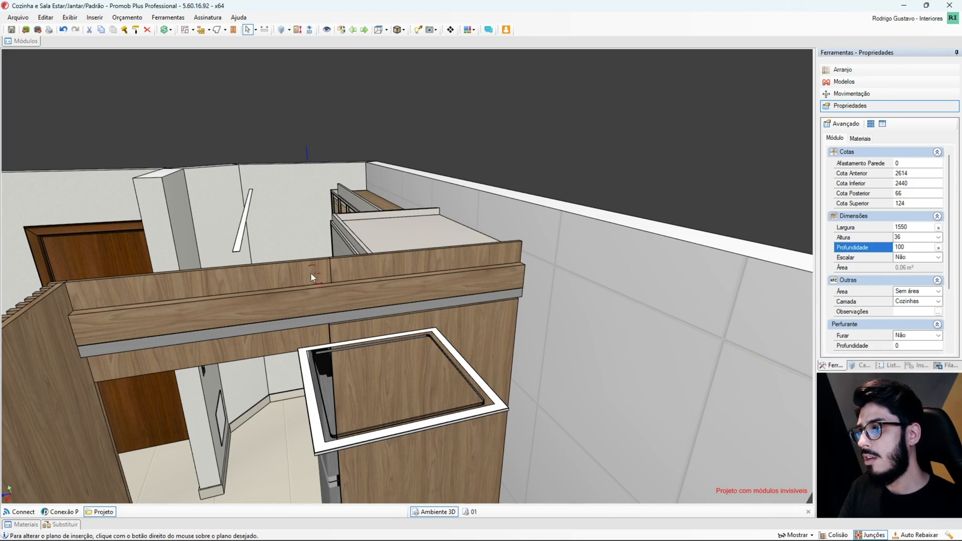
{"action": "right_click", "coordinate": [275, 275]}
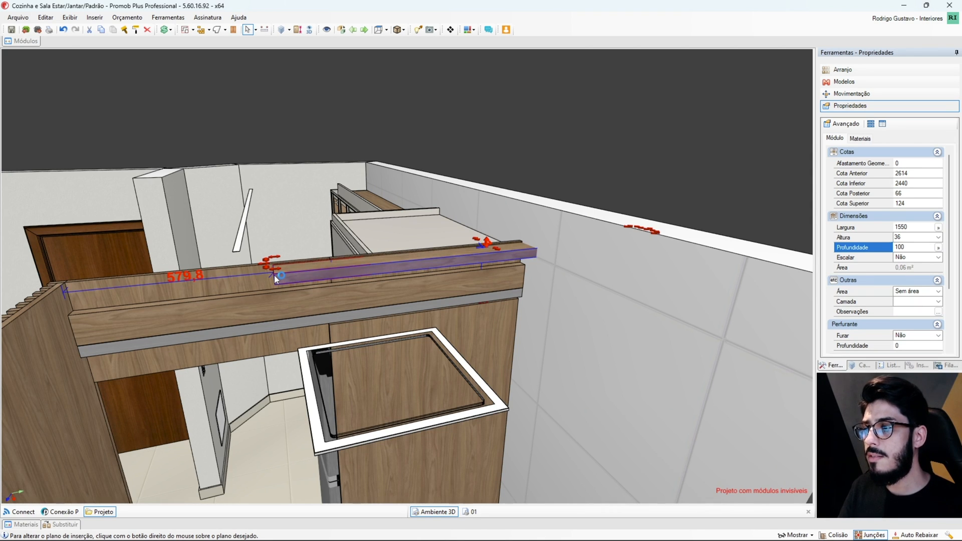
{"action": "left_click", "coordinate": [274, 275]}
{"action": "scroll", "coordinate": [274, 275], "scroll_direction": "up", "scroll_amount": 1}
{"action": "middle_click_drag", "start_coordinate": [308, 299], "coordinate": [317, 269]}
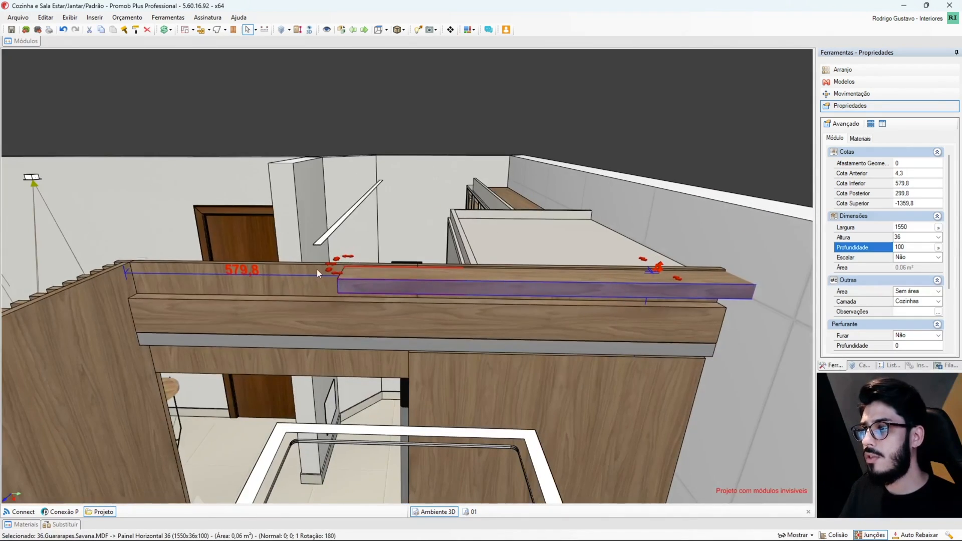
{"action": "middle_click_drag", "start_coordinate": [248, 285], "coordinate": [293, 282]}
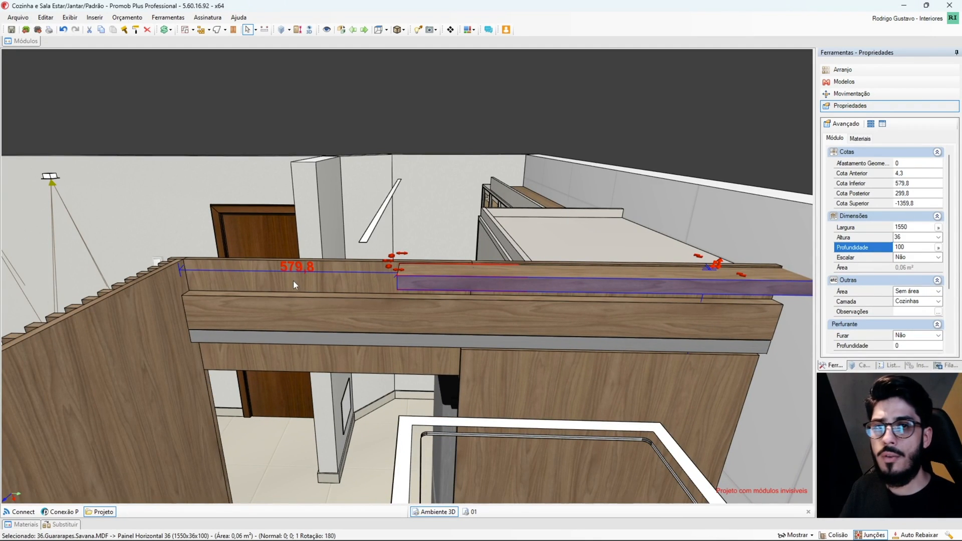
Step: Rotate the panel 90 degrees in the negative direction about its red axis and set its geometry offset to 0
{"action": "left_click", "coordinate": [852, 94]}
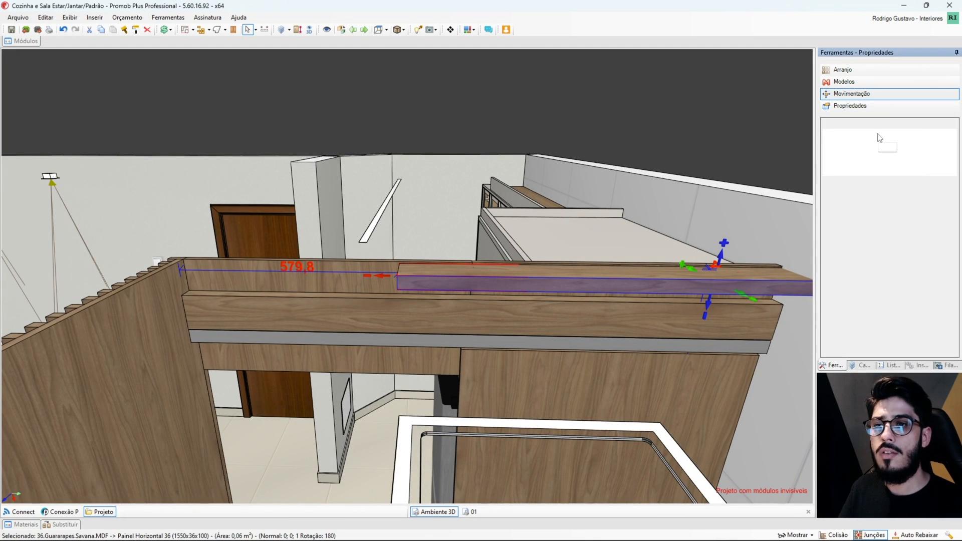
{"action": "left_click", "coordinate": [875, 123]}
{"action": "left_click", "coordinate": [830, 135]}
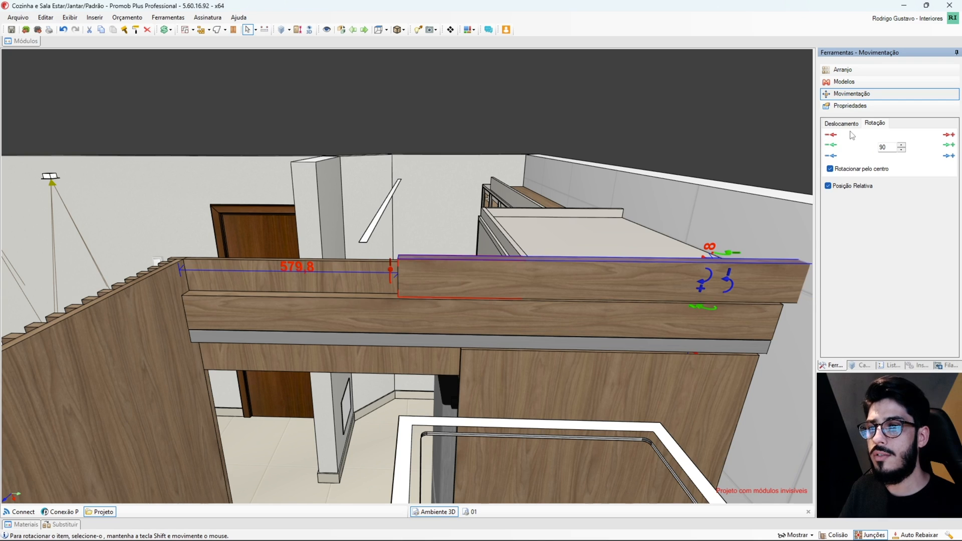
{"action": "left_click", "coordinate": [850, 106]}
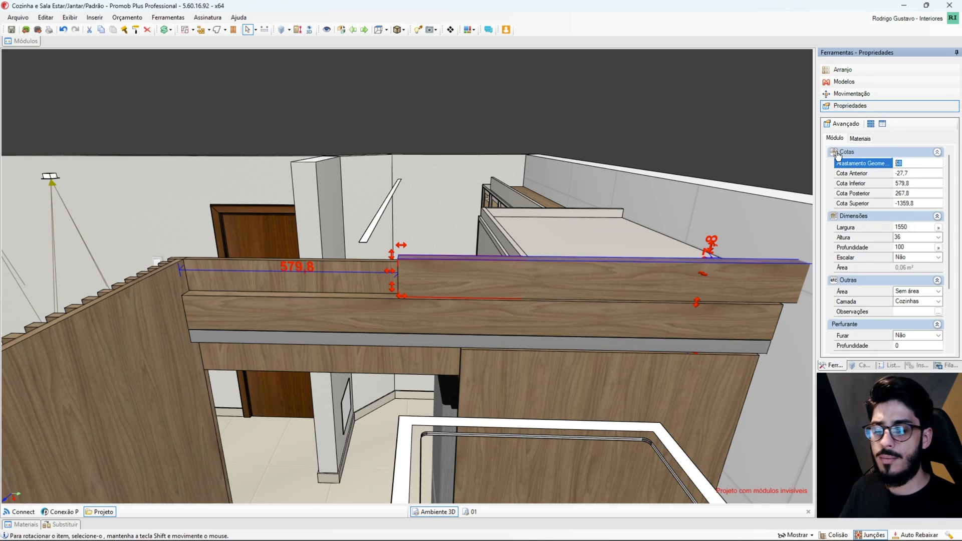
{"action": "type", "text": "0"}
{"action": "key", "text": "Return"}
{"action": "middle_click_drag", "start_coordinate": [567, 188], "coordinate": [436, 295]}
{"action": "left_click", "coordinate": [840, 166]}
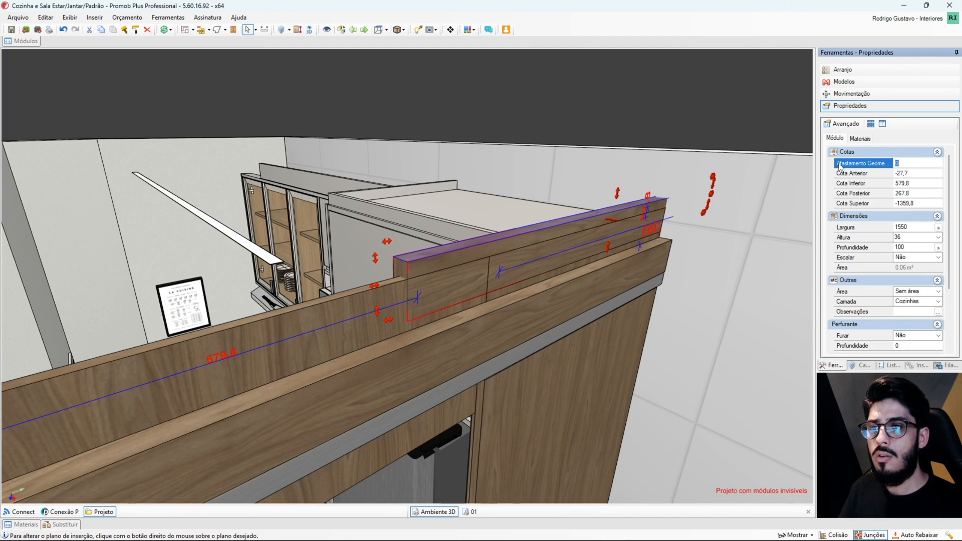
Step: Rotate the panel two further 90-degree turns about its red axis and reset its geometry offset to 0
{"action": "left_click", "coordinate": [852, 94]}
{"action": "left_click", "coordinate": [831, 136]}
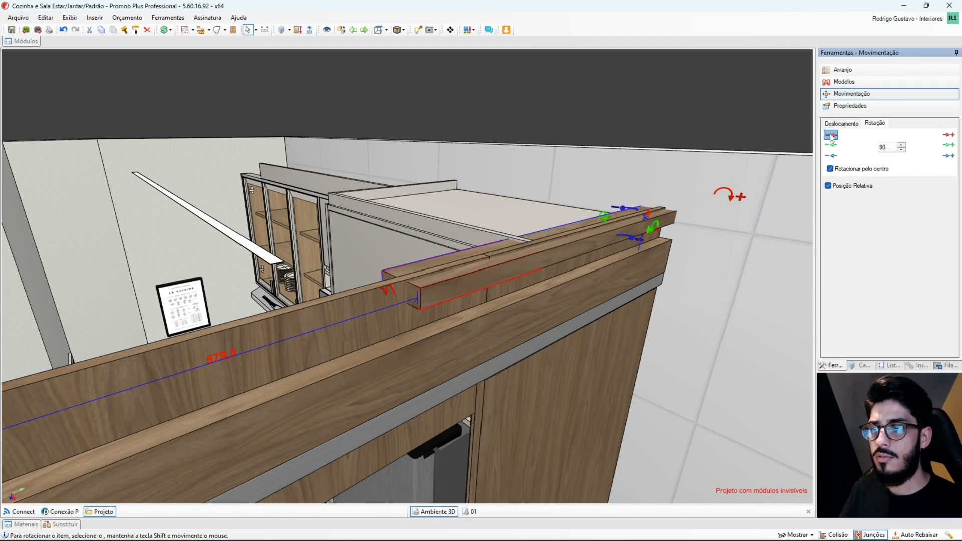
{"action": "left_click", "coordinate": [831, 136]}
{"action": "left_click", "coordinate": [841, 106]}
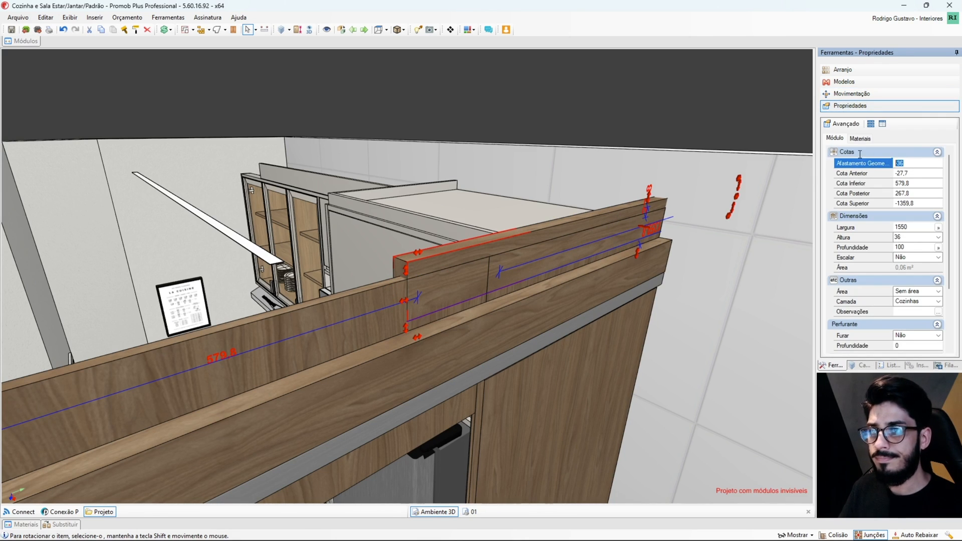
{"action": "type", "text": "0"}
{"action": "key", "text": "Return"}
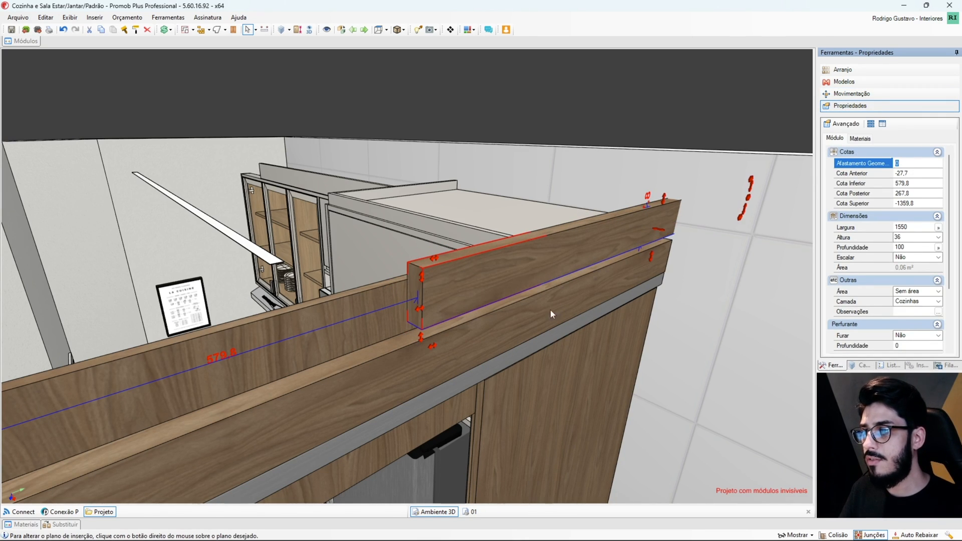
Step: Move the rotated panel against the slatted panel, onto the position of the existing panel above the rail, and deselect it
{"action": "middle_click_drag", "start_coordinate": [551, 309], "coordinate": [418, 287]}
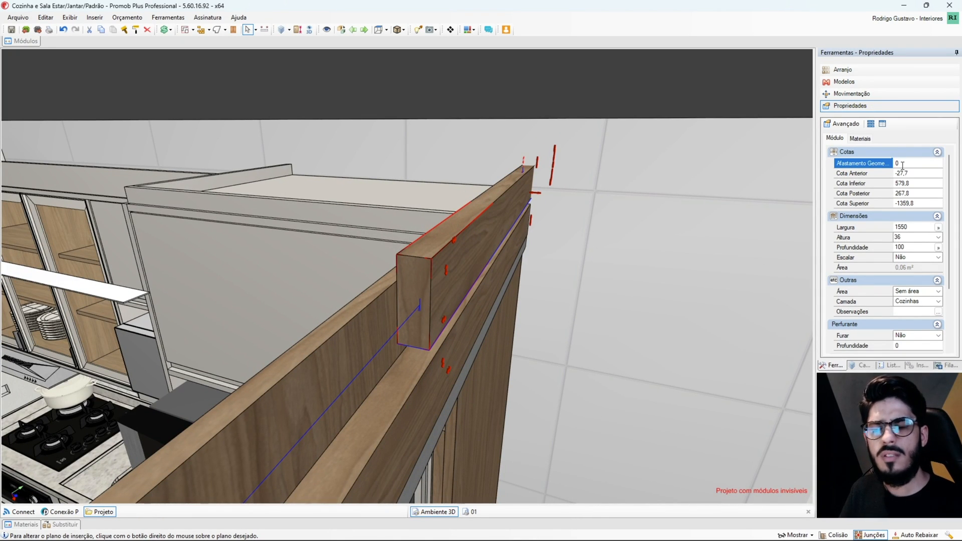
{"action": "middle_click_drag", "start_coordinate": [501, 281], "coordinate": [567, 269]}
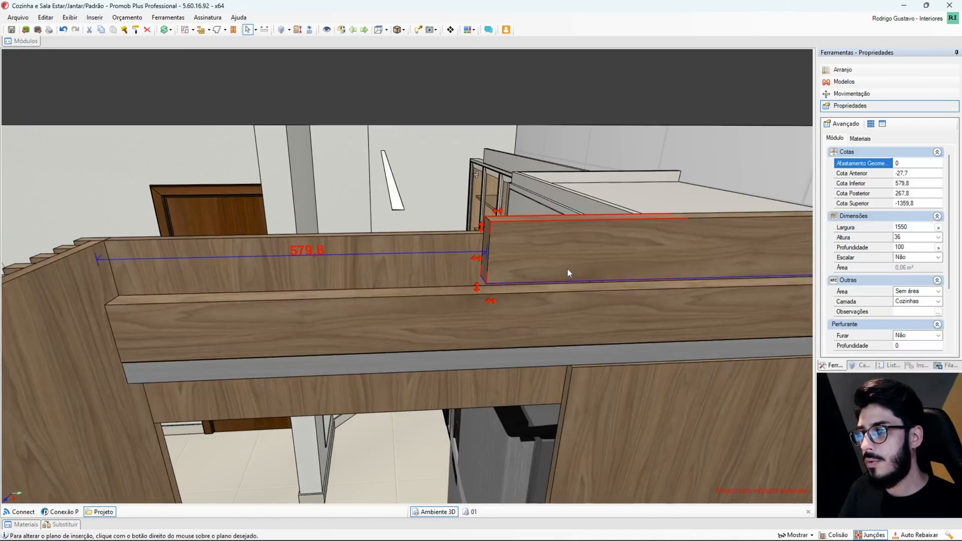
{"action": "left_click_drag", "start_coordinate": [543, 265], "coordinate": [205, 351]}
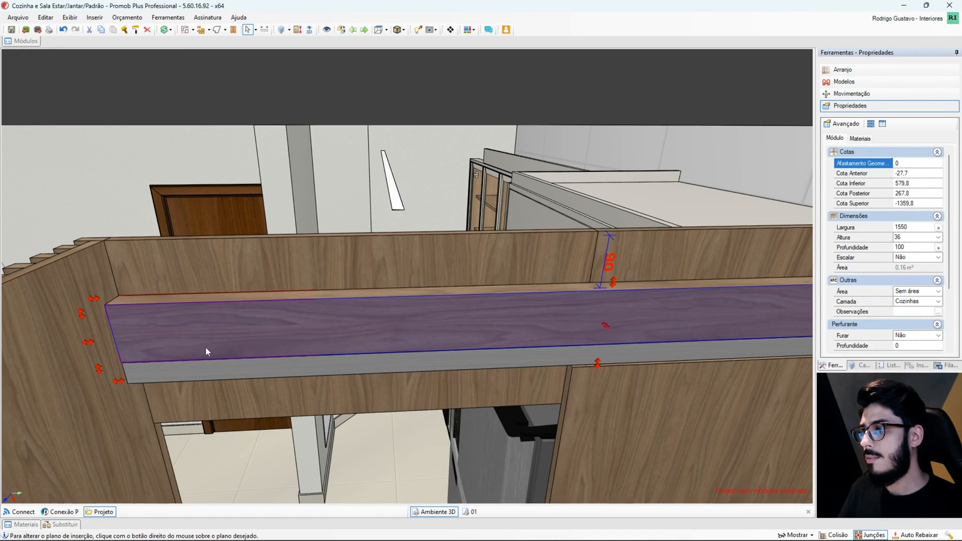
{"action": "middle_click_drag", "start_coordinate": [255, 348], "coordinate": [363, 249]}
{"action": "key", "text": "Escape"}
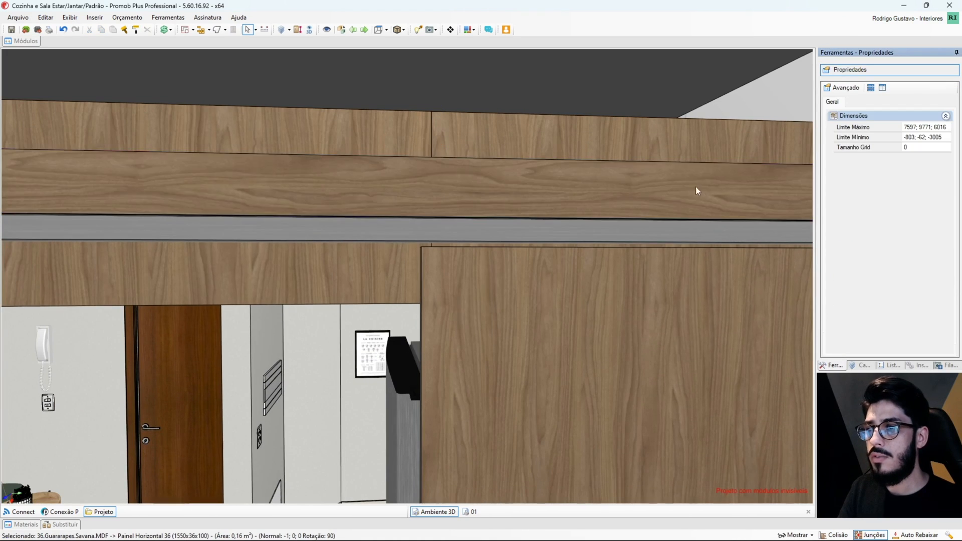
Step: Check the properties of the upper rail beneath the horizontal panel and locate model RM-003 among Rometal's upper rails
{"action": "scroll", "coordinate": [696, 186], "scroll_direction": "up", "scroll_amount": 5}
{"action": "middle_click_drag", "start_coordinate": [566, 237], "coordinate": [304, 260]}
{"action": "left_click", "coordinate": [299, 251]}
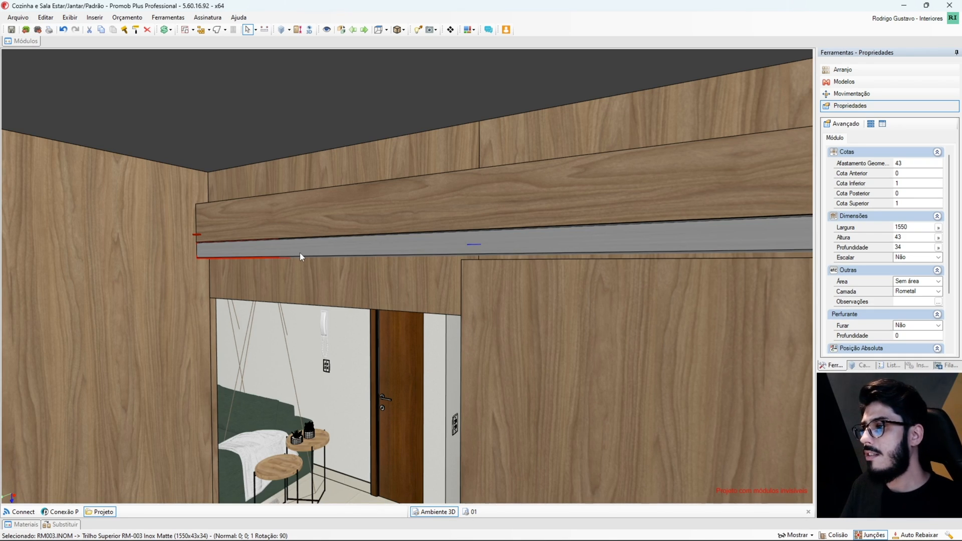
{"action": "left_click", "coordinate": [26, 42]}
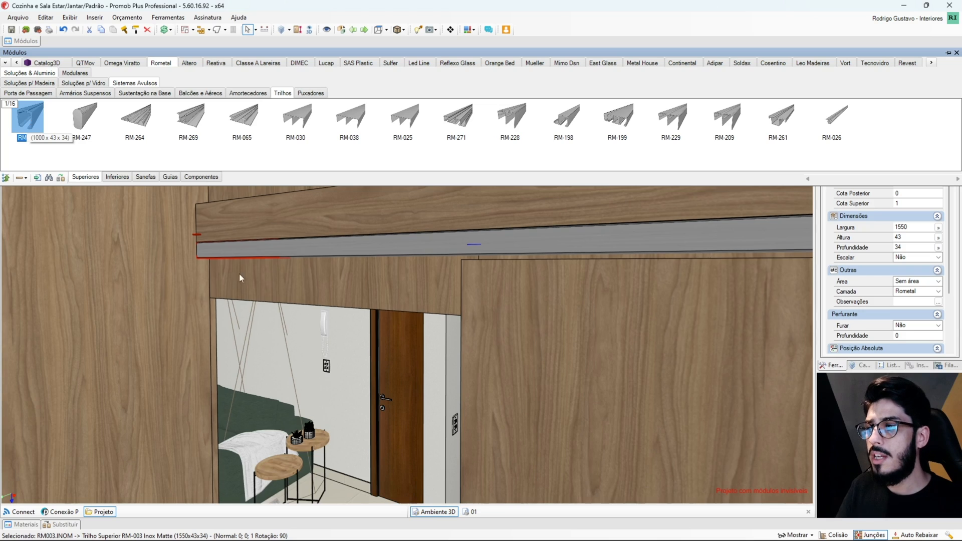
Step: Raise the existing upper rail out of its place to a geometry offset of -457, exposing the horizontal panel's underside
{"action": "middle_click_drag", "start_coordinate": [501, 317], "coordinate": [333, 299]}
{"action": "middle_click_drag", "start_coordinate": [663, 295], "coordinate": [345, 301]}
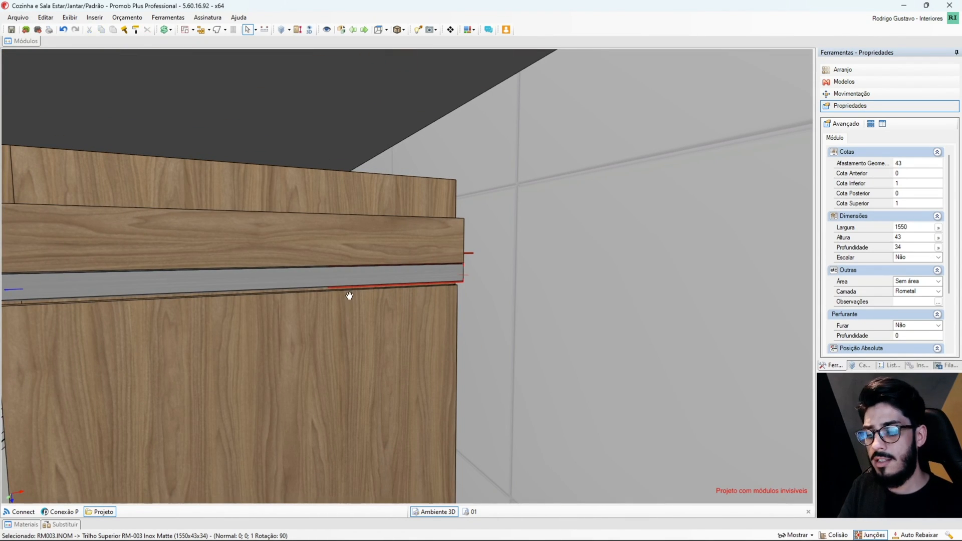
{"action": "scroll", "coordinate": [348, 300], "scroll_direction": "up", "scroll_amount": 1}
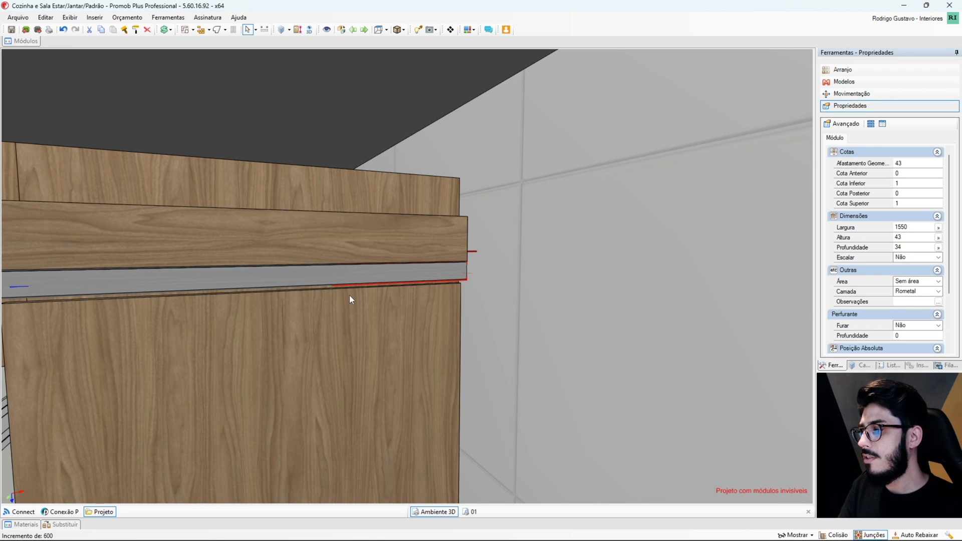
{"action": "middle_click_drag", "start_coordinate": [350, 296], "coordinate": [370, 249]}
{"action": "key", "text": "Page_Up"}
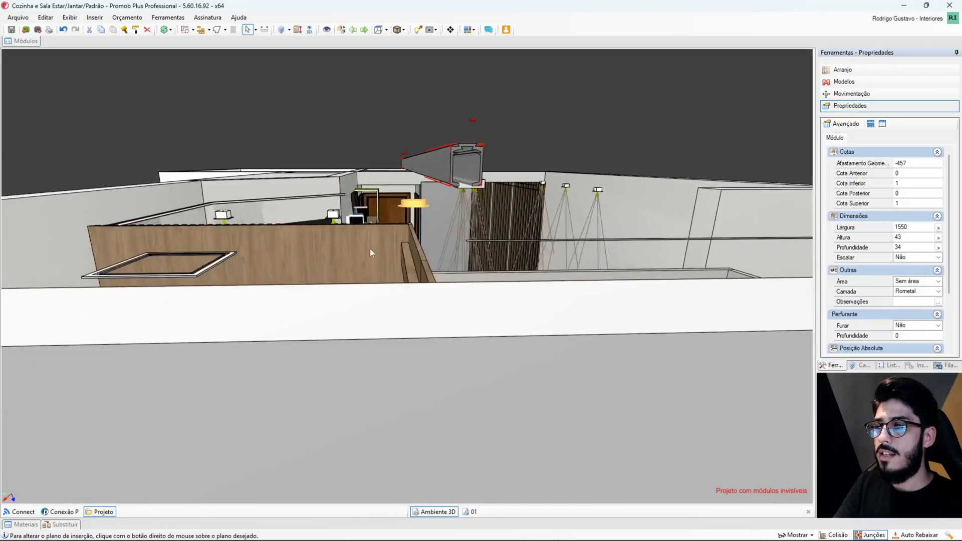
{"action": "middle_click_drag", "start_coordinate": [451, 176], "coordinate": [241, 253]}
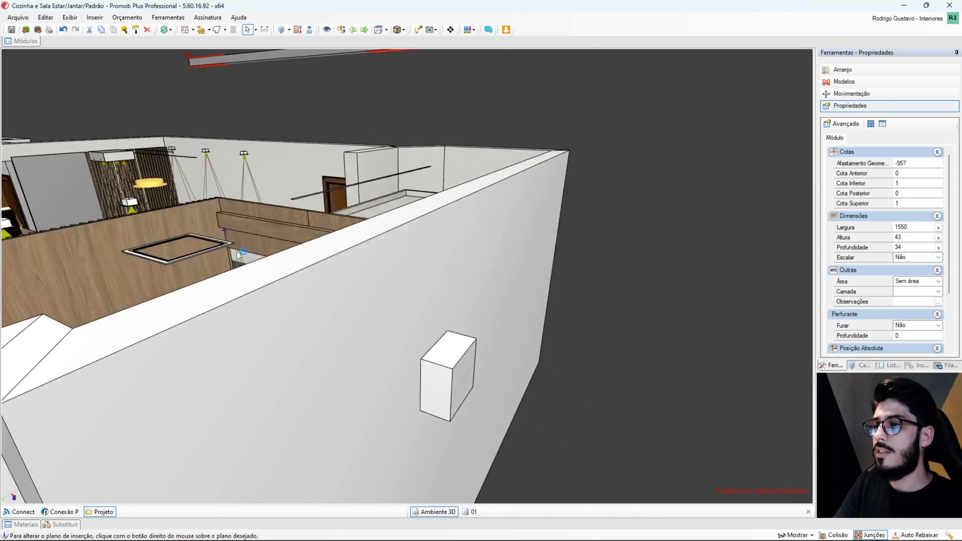
{"action": "scroll", "coordinate": [392, 286], "scroll_direction": "up", "scroll_amount": 5}
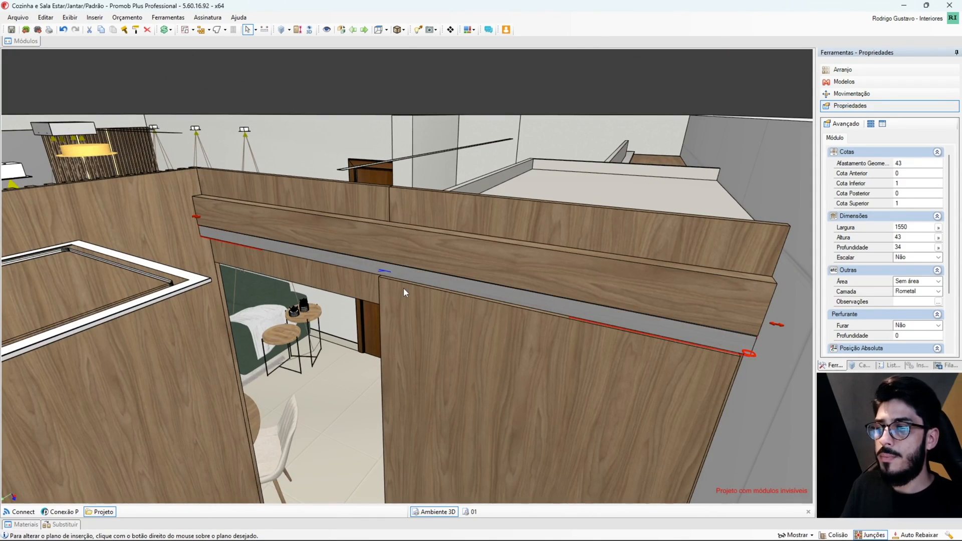
{"action": "middle_click_drag", "start_coordinate": [409, 296], "coordinate": [434, 224]}
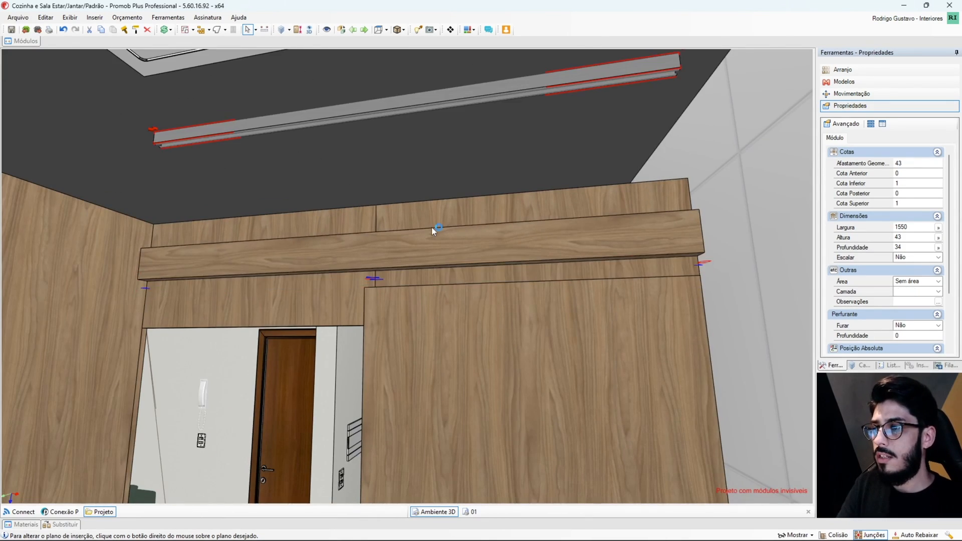
{"action": "mouse_move", "coordinate": [386, 246]}
{"action": "middle_mouse_down"}
{"action": "mouse_move", "coordinate": [342, 260]}
{"action": "mouse_move", "coordinate": [419, 247]}
{"action": "mouse_move", "coordinate": [404, 243]}
{"action": "middle_mouse_up"}
Step: Insert a Rometal RM-003 upper rail against the underside of the horizontal panel above the doorway
{"action": "left_click", "coordinate": [22, 40]}
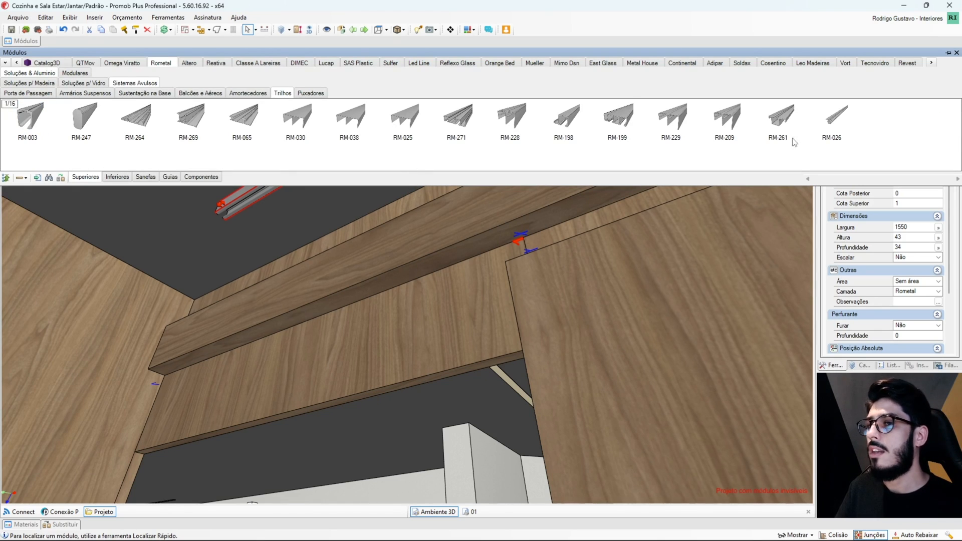
{"action": "left_click", "coordinate": [32, 114]}
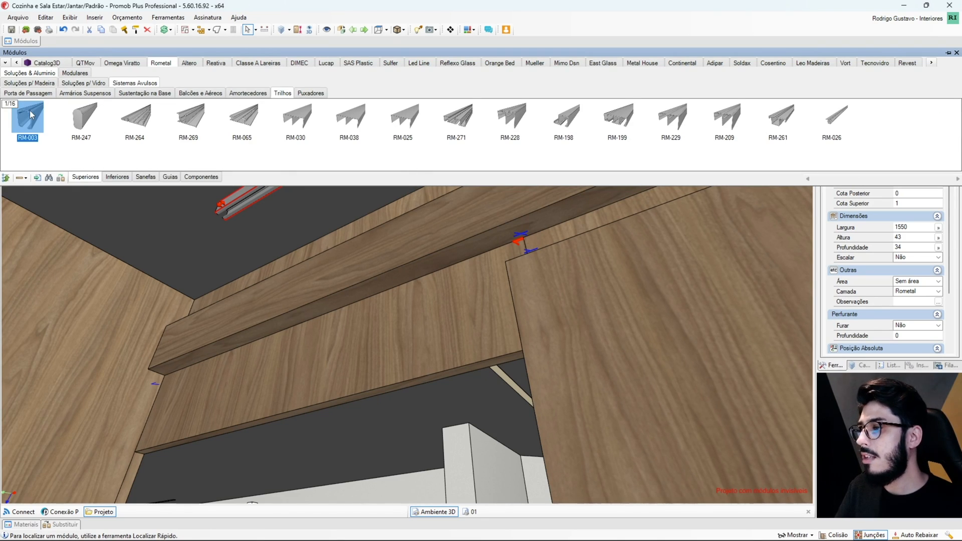
{"action": "left_click", "coordinate": [352, 277]}
{"action": "left_click", "coordinate": [378, 286]}
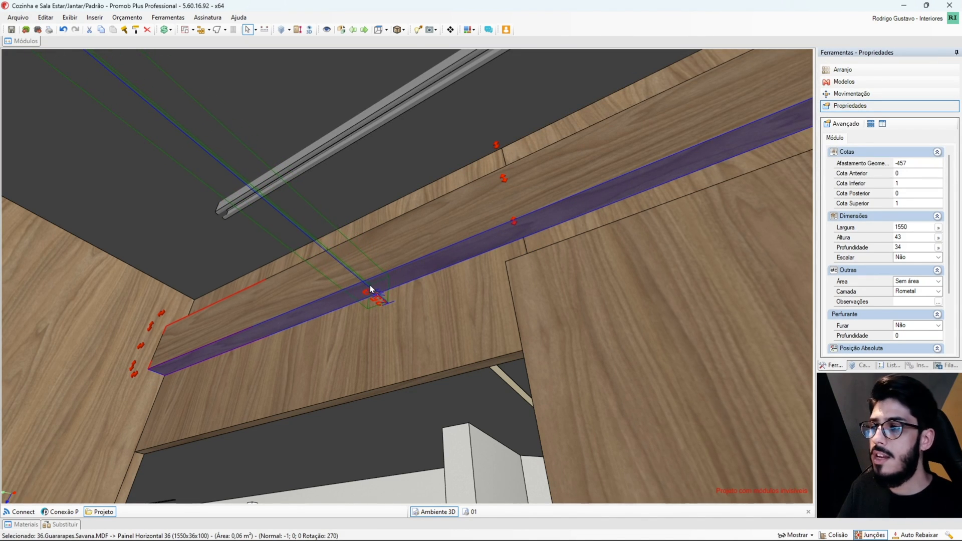
{"action": "left_click", "coordinate": [367, 283]}
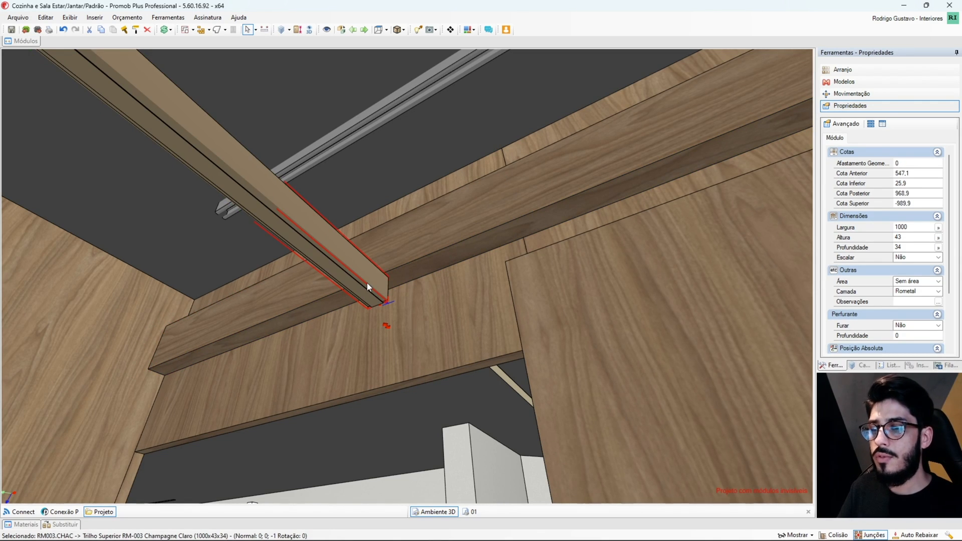
Step: Show the planes to examine the one on the horizontal panel's underside beside the inserted rail, and hide them again
{"action": "left_click", "coordinate": [803, 535]}
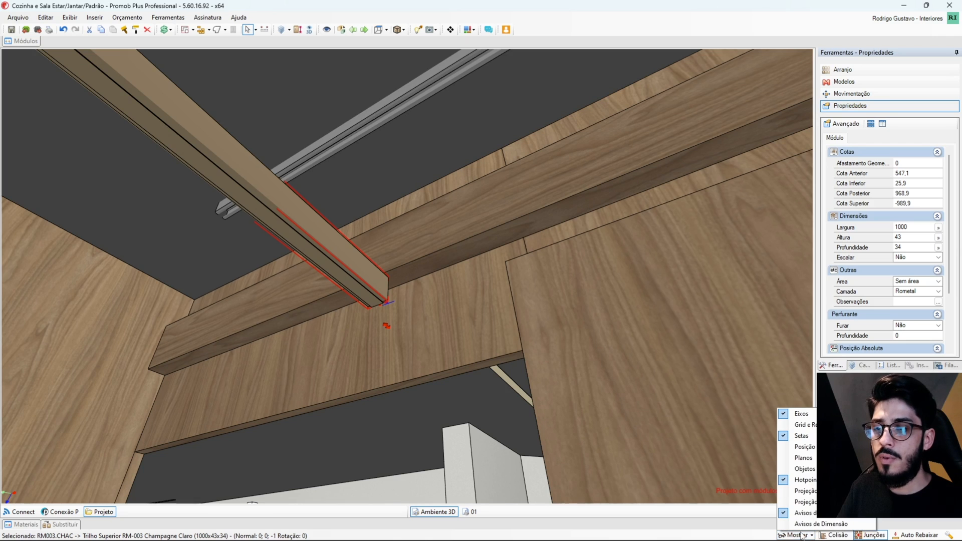
{"action": "left_click", "coordinate": [802, 458]}
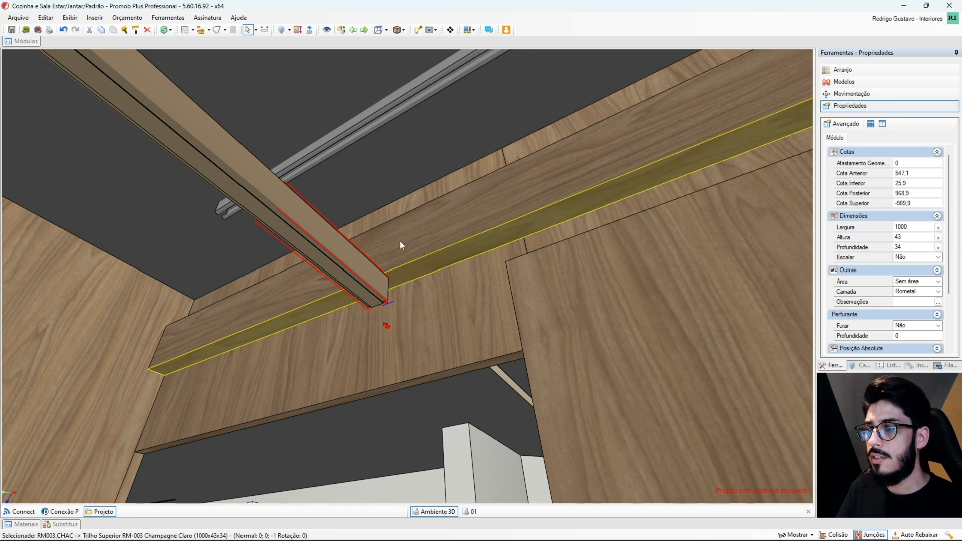
{"action": "middle_click_drag", "start_coordinate": [400, 242], "coordinate": [415, 285]}
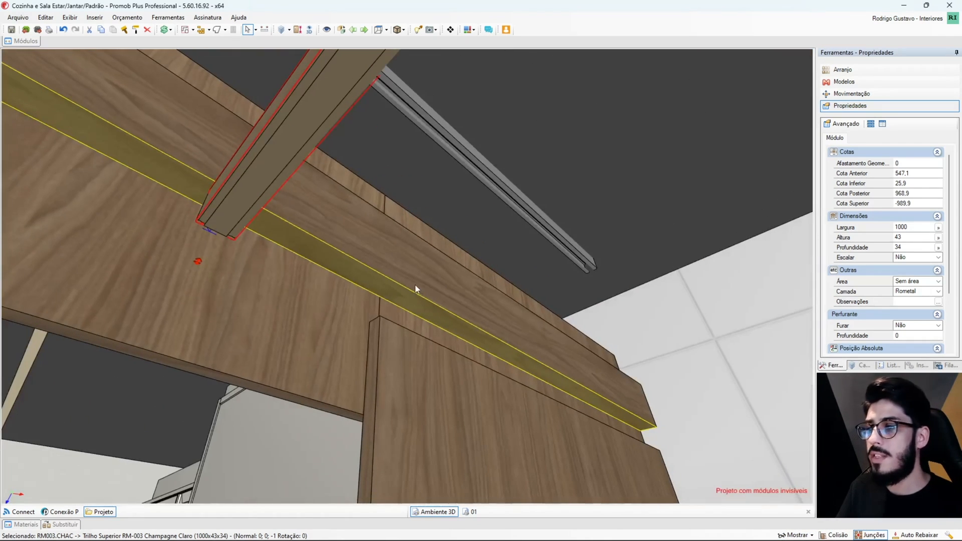
{"action": "scroll", "coordinate": [415, 285], "scroll_direction": "down", "scroll_amount": 1}
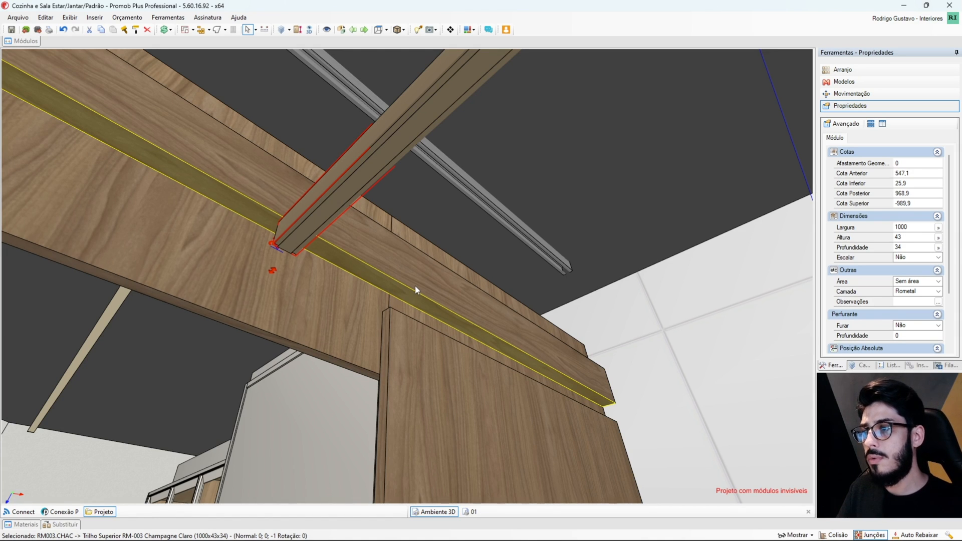
{"action": "middle_click_drag", "start_coordinate": [420, 288], "coordinate": [504, 358]}
{"action": "middle_click_drag", "start_coordinate": [471, 397], "coordinate": [425, 271]}
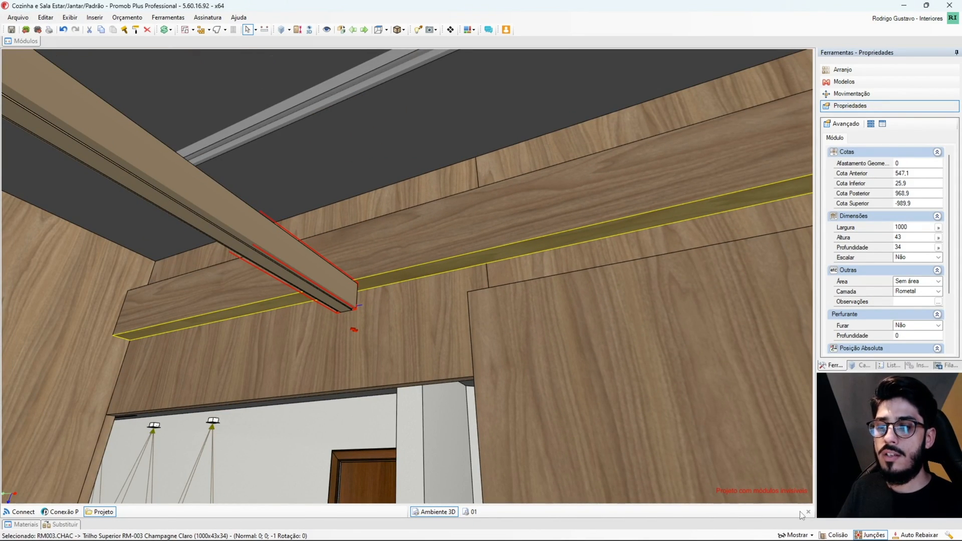
{"action": "left_click", "coordinate": [797, 536]}
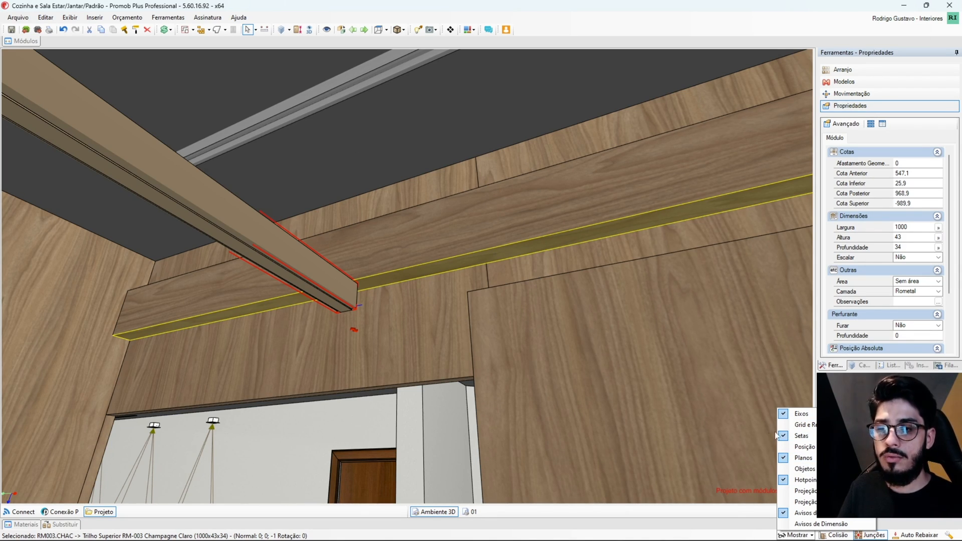
{"action": "left_click", "coordinate": [804, 459]}
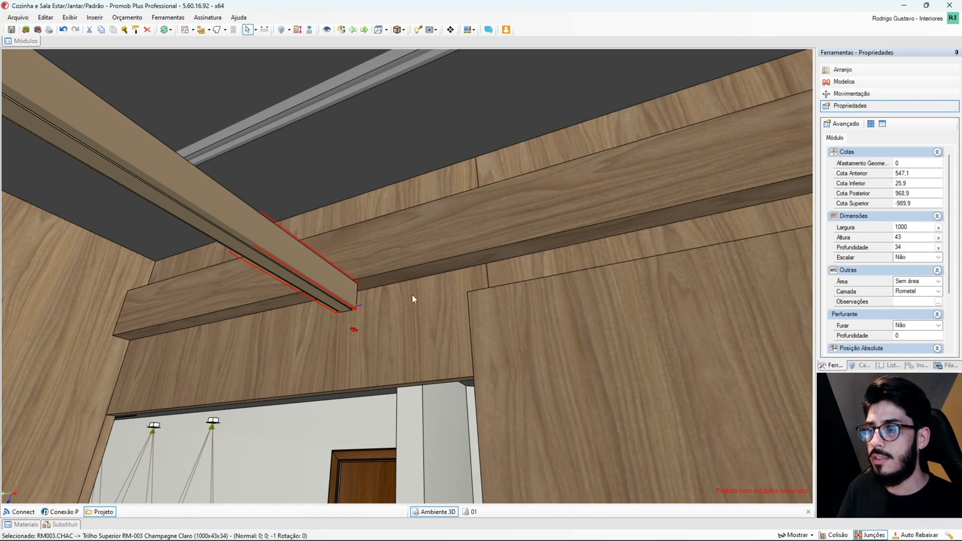
Step: Rotate the new rail by -90° twice about the red axis and once about the blue axis, parallel to the horizontal panel
{"action": "middle_click_drag", "start_coordinate": [412, 295], "coordinate": [409, 270]}
{"action": "middle_click_drag", "start_coordinate": [479, 238], "coordinate": [326, 259]}
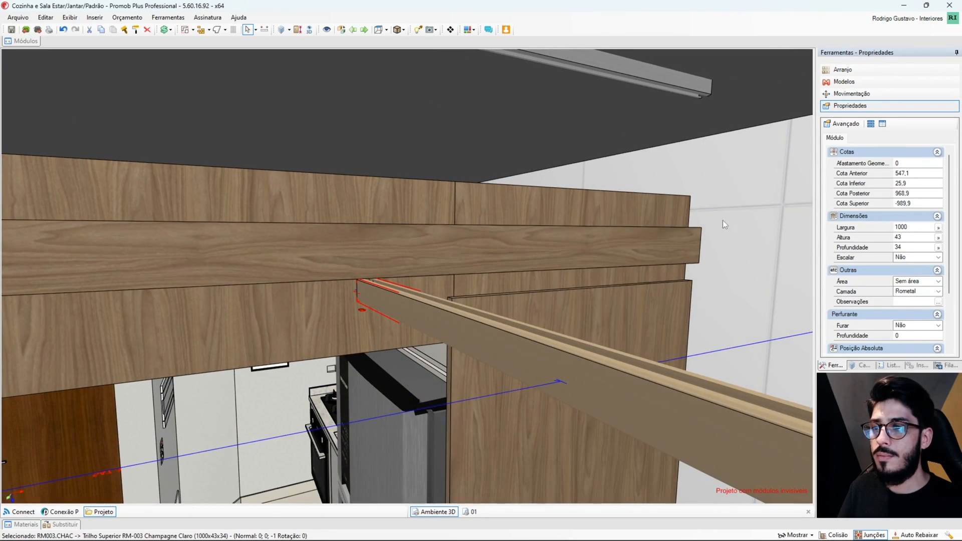
{"action": "left_click", "coordinate": [852, 94]}
{"action": "left_click", "coordinate": [874, 124]}
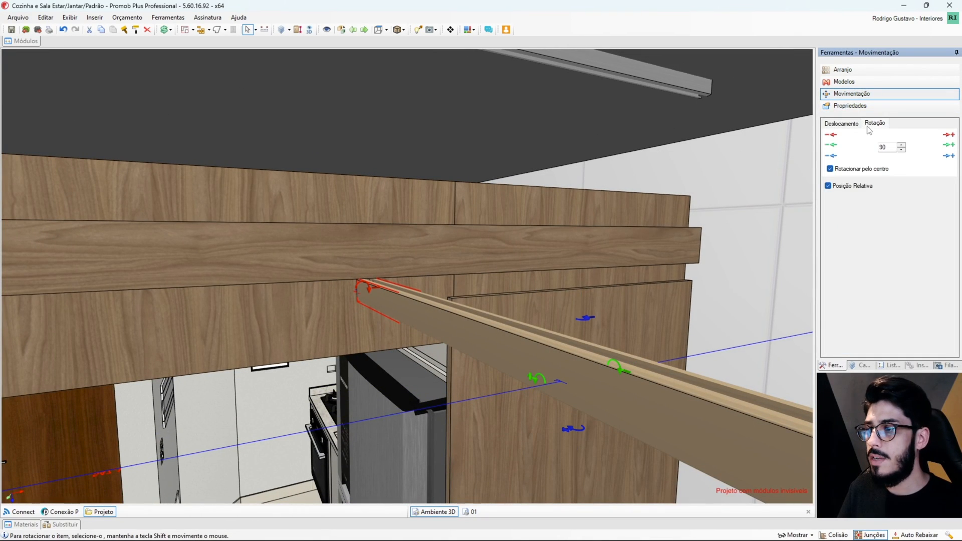
{"action": "left_click", "coordinate": [832, 135]}
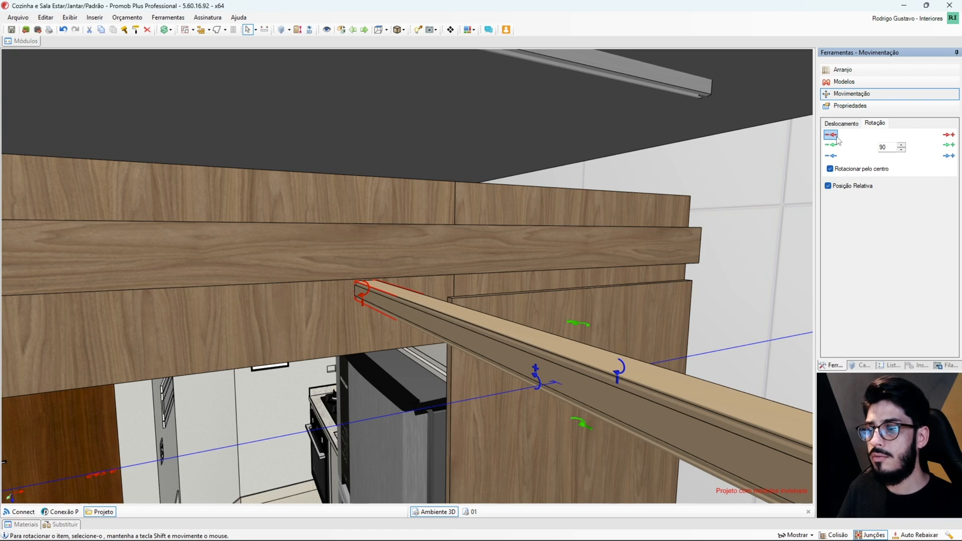
{"action": "scroll", "coordinate": [484, 275], "scroll_direction": "down", "scroll_amount": 2}
{"action": "middle_click_drag", "start_coordinate": [473, 318], "coordinate": [446, 313]}
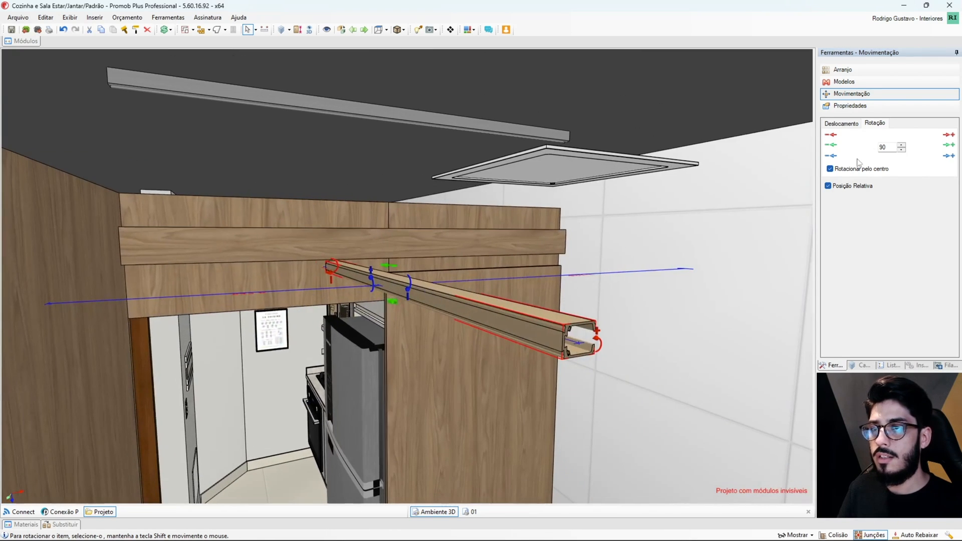
{"action": "left_click", "coordinate": [831, 135]}
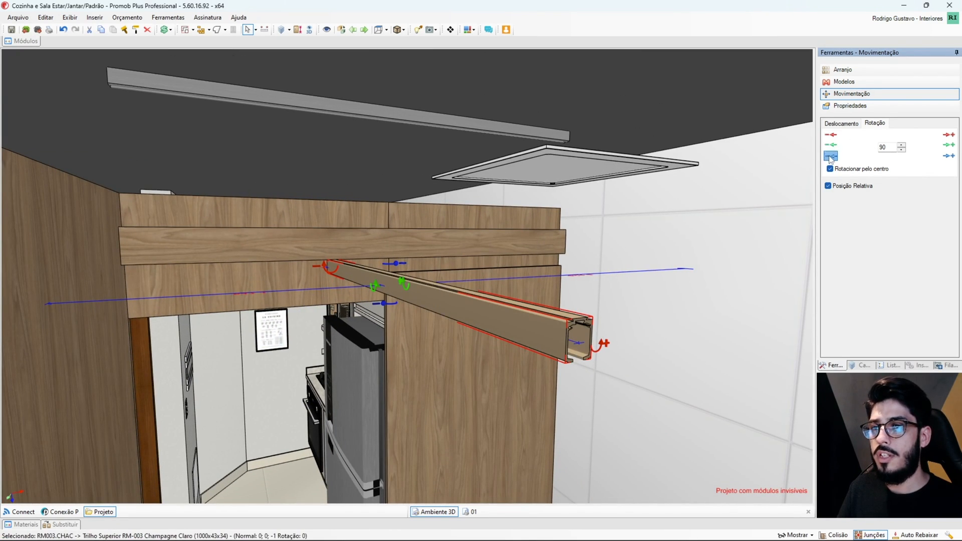
{"action": "left_click", "coordinate": [831, 156]}
Step: Set the new rail's width to 1550 mm
{"action": "left_click", "coordinate": [852, 107]}
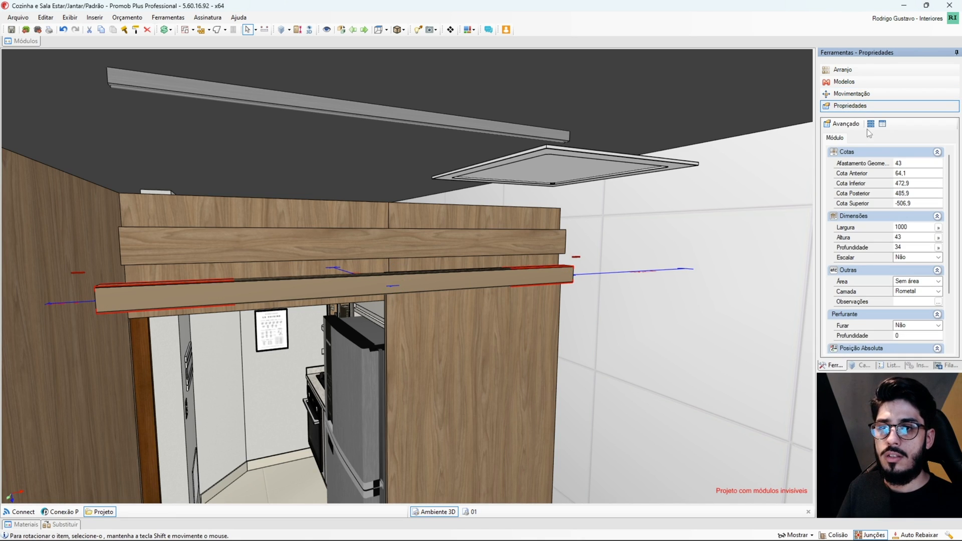
{"action": "left_click", "coordinate": [917, 229]}
{"action": "type", "text": "1550"}
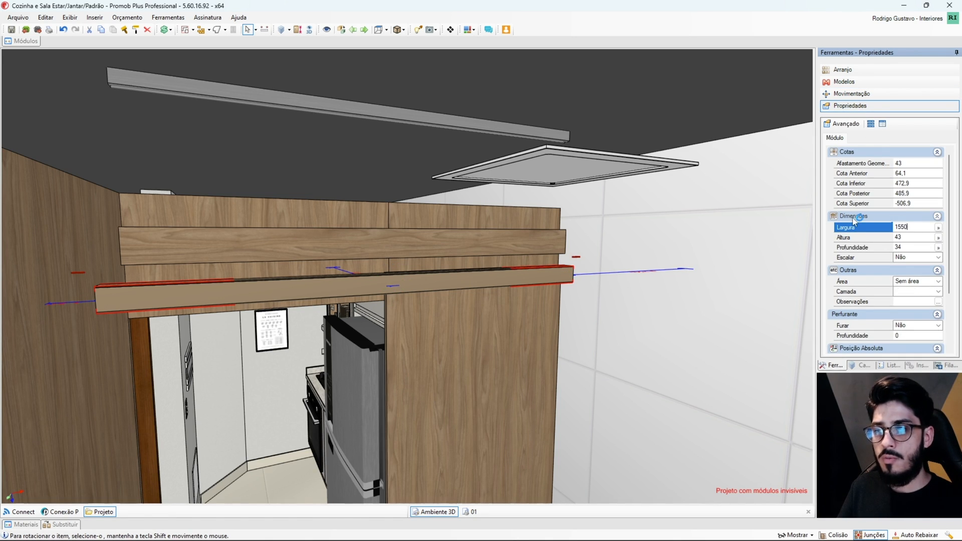
{"action": "key", "text": "Return"}
Step: Reposition the new rail flush beneath the horizontal panel, at relative position X 0, Y 43, Z 35
{"action": "middle_click_drag", "start_coordinate": [413, 241], "coordinate": [468, 336]}
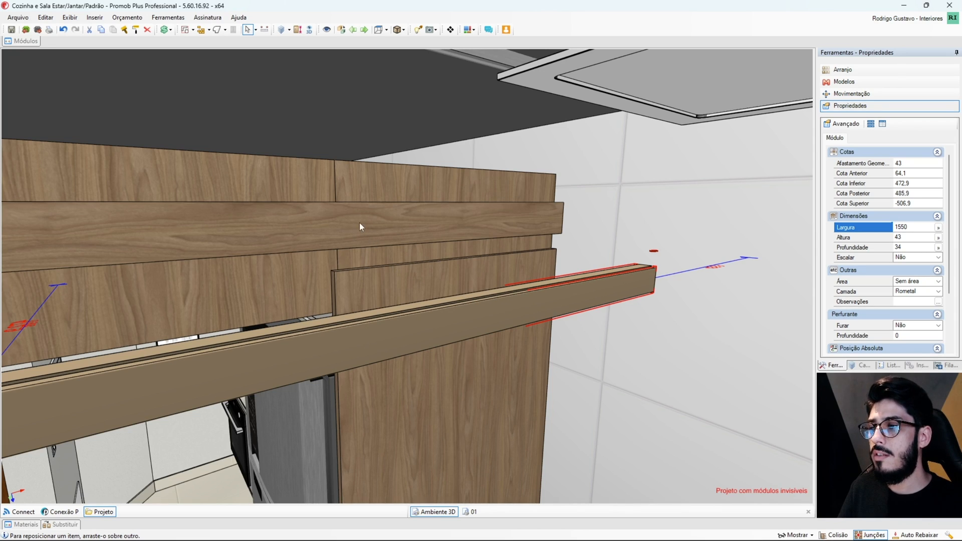
{"action": "left_click_drag", "start_coordinate": [352, 224], "coordinate": [353, 217]}
{"action": "scroll", "coordinate": [158, 173], "scroll_direction": "up", "scroll_amount": 5}
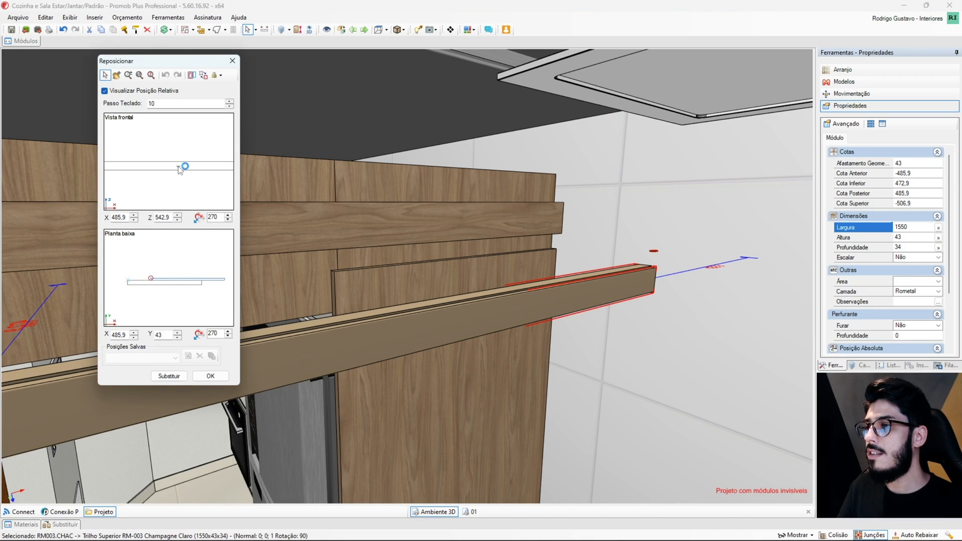
{"action": "left_click", "coordinate": [179, 166]}
{"action": "scroll", "coordinate": [168, 292], "scroll_direction": "up", "scroll_amount": 3}
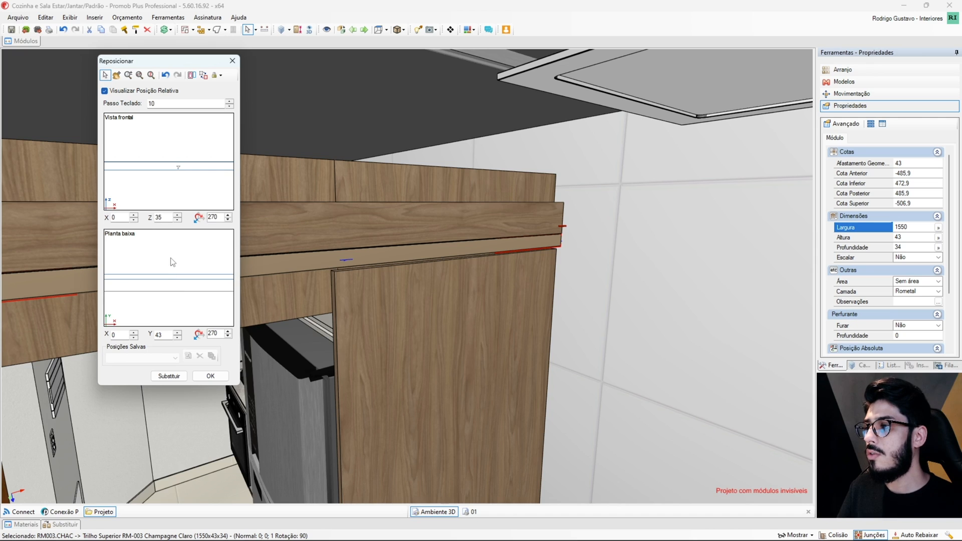
{"action": "left_click", "coordinate": [177, 280]}
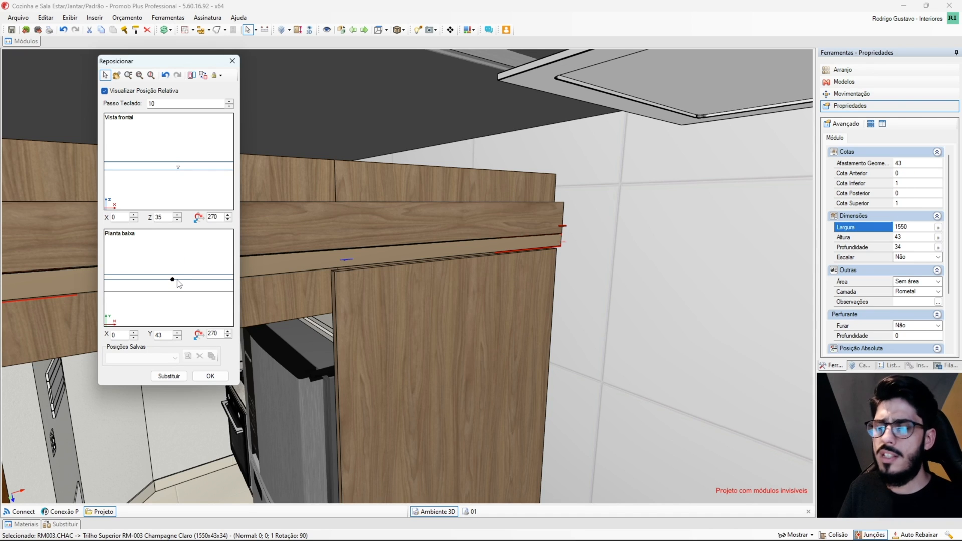
{"action": "left_click", "coordinate": [178, 314]}
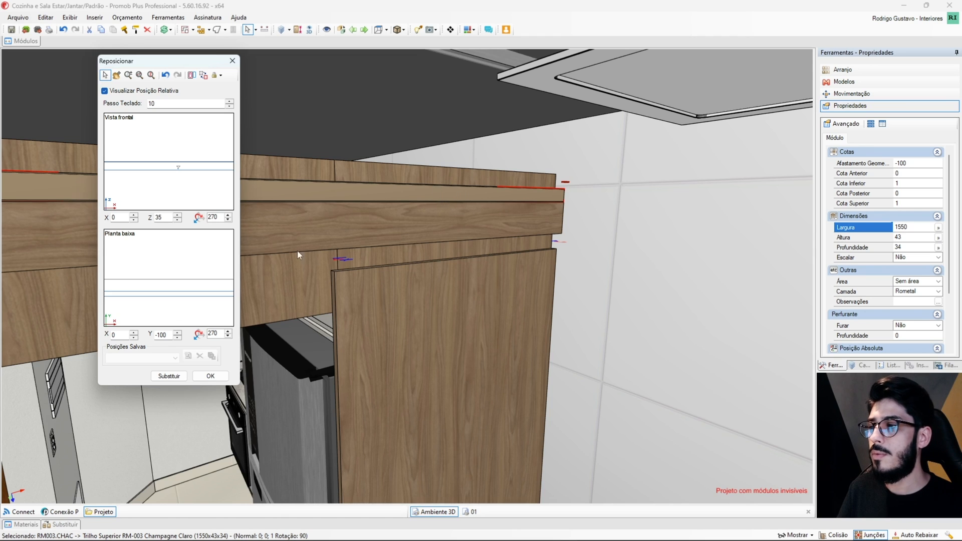
{"action": "left_click", "coordinate": [173, 267]}
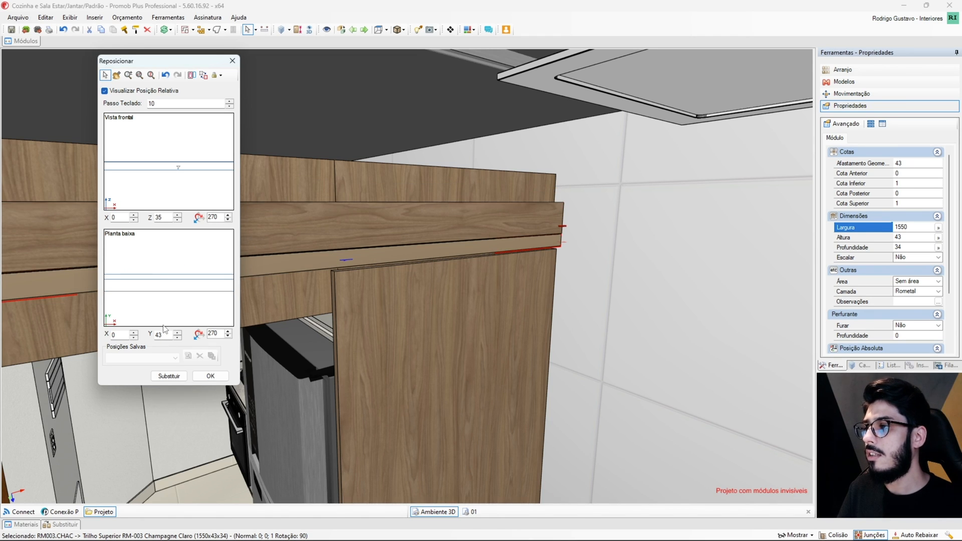
{"action": "left_click", "coordinate": [210, 376]}
Step: Compare the model and properties of the new RM-003 rail with those of the raised existing rail
{"action": "middle_click_drag", "start_coordinate": [419, 311], "coordinate": [543, 283]}
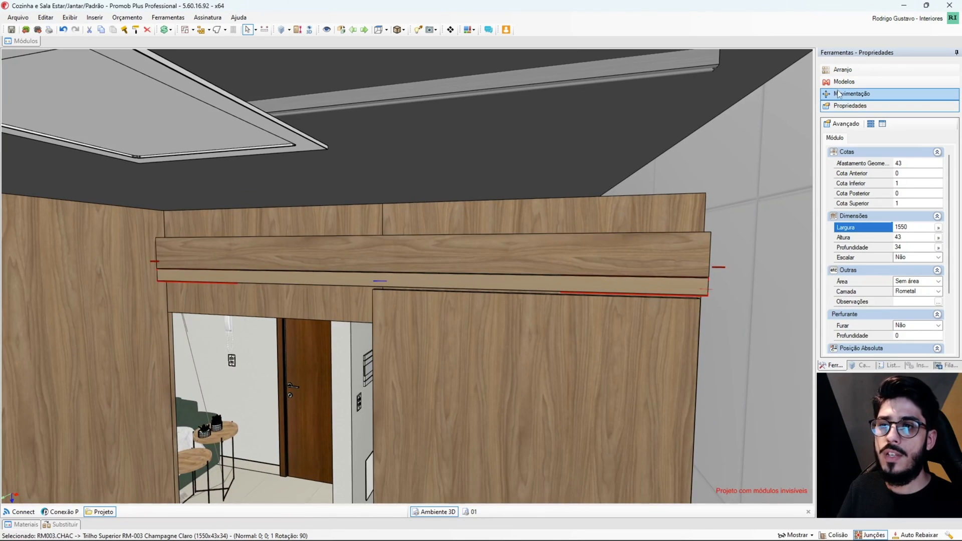
{"action": "left_click", "coordinate": [844, 106]}
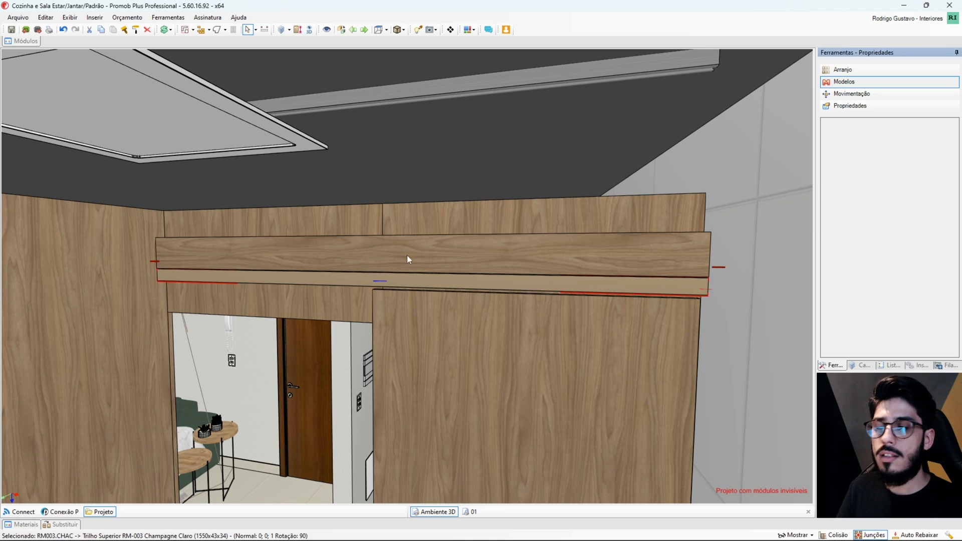
{"action": "middle_click_drag", "start_coordinate": [439, 290], "coordinate": [419, 288]}
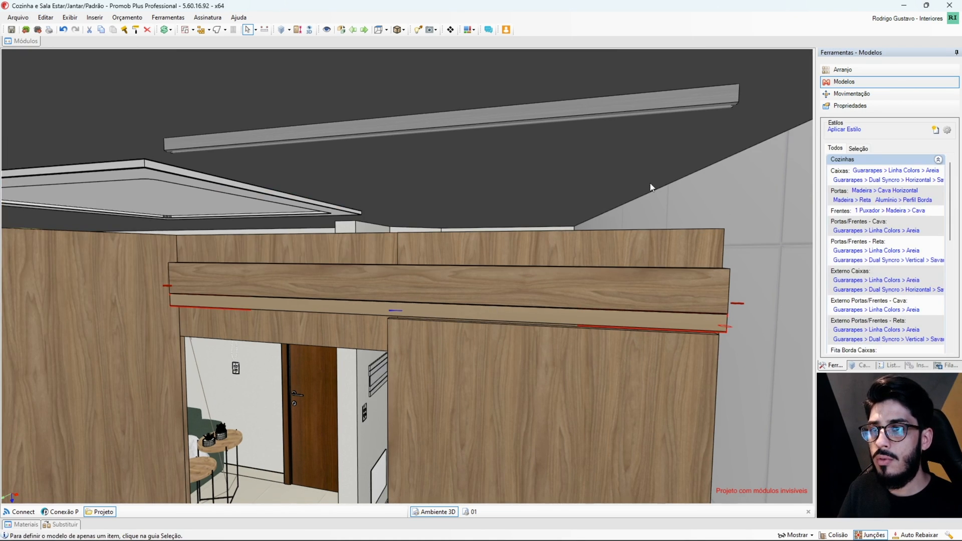
{"action": "middle_click_drag", "start_coordinate": [651, 187], "coordinate": [731, 216]}
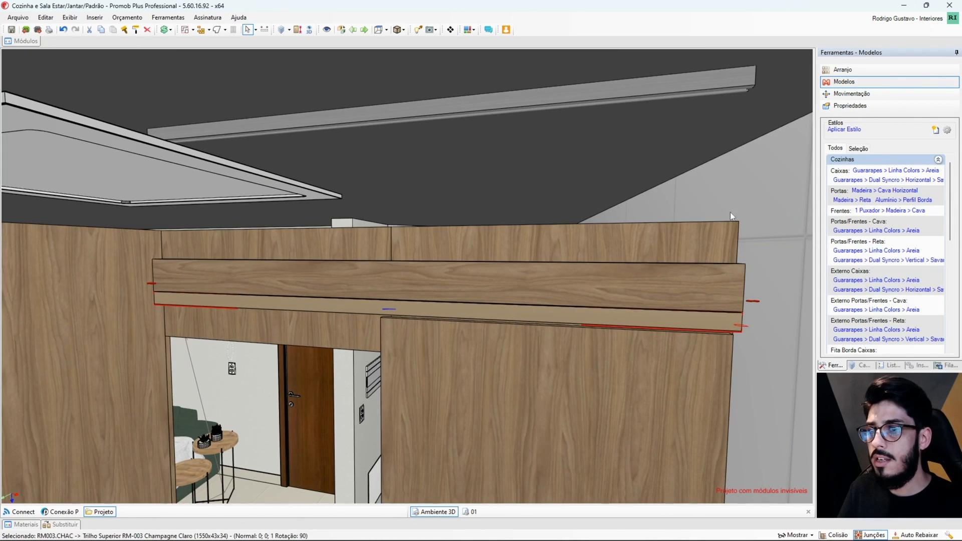
{"action": "left_click", "coordinate": [498, 108]}
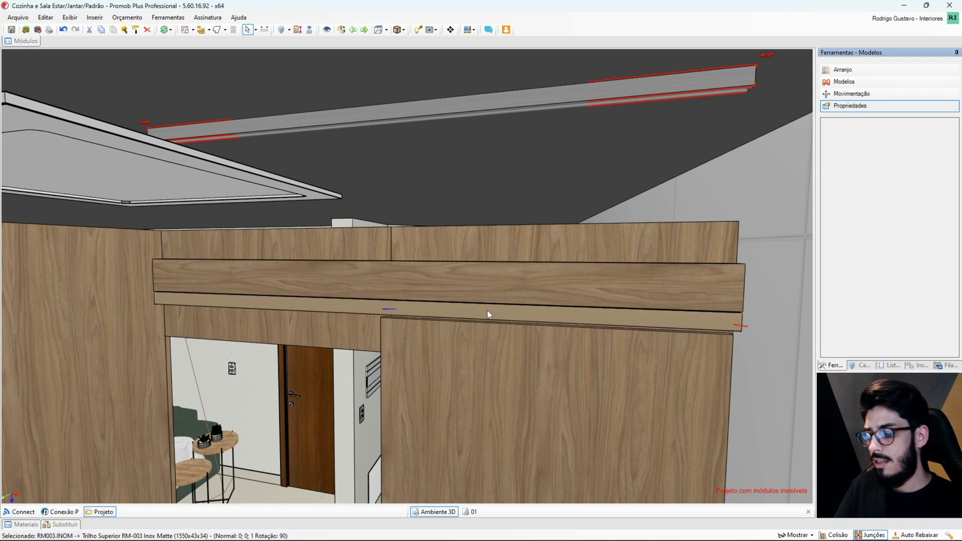
{"action": "middle_click_drag", "start_coordinate": [480, 305], "coordinate": [480, 314]}
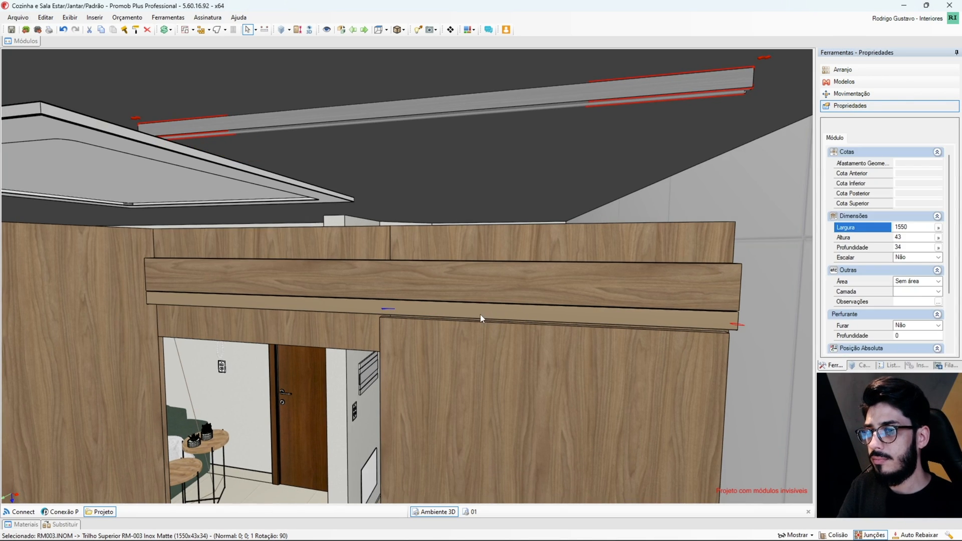
{"action": "left_click", "coordinate": [480, 314]}
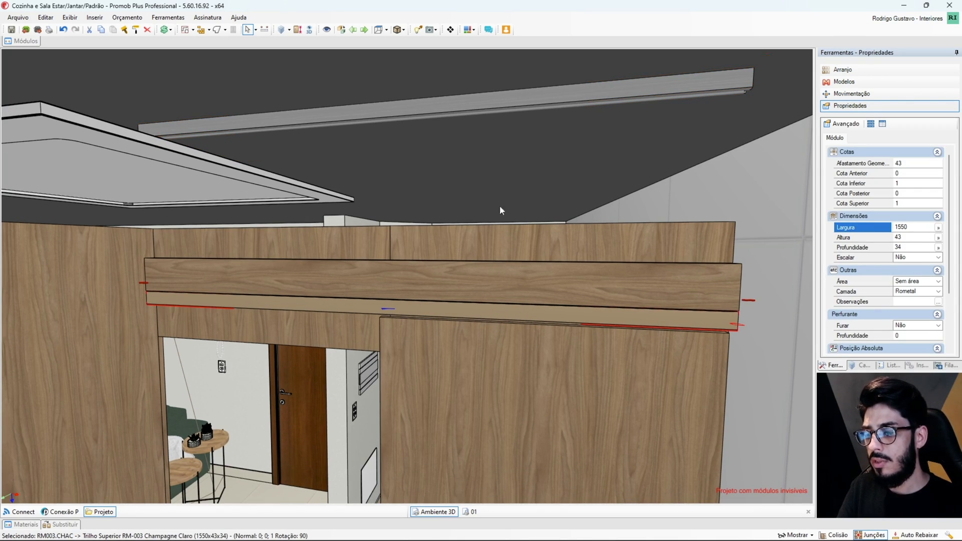
{"action": "left_click", "coordinate": [487, 109]}
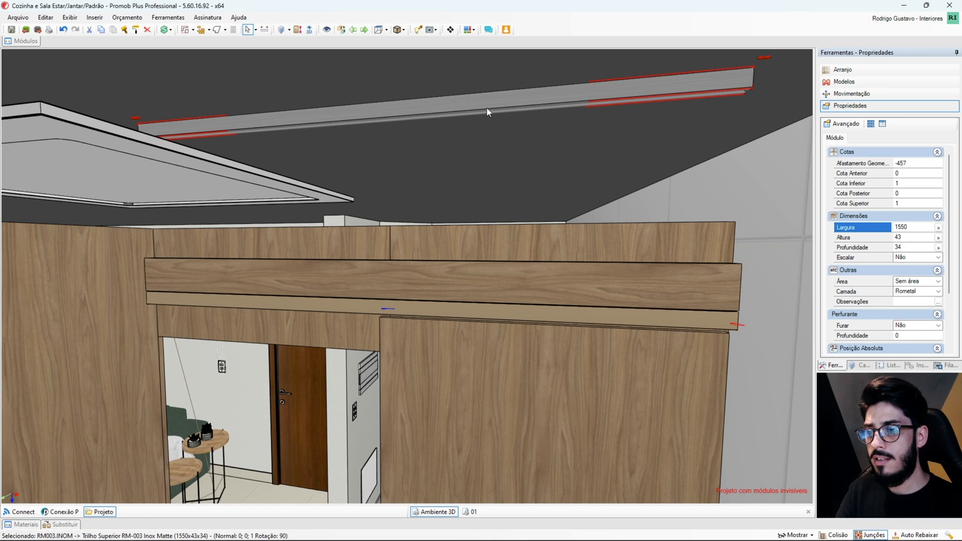
{"action": "left_click_drag", "start_coordinate": [486, 107], "coordinate": [185, 302]}
{"action": "scroll", "coordinate": [156, 307], "scroll_direction": "up", "scroll_amount": 4}
{"action": "middle_click_drag", "start_coordinate": [152, 294], "coordinate": [276, 315]}
{"action": "scroll", "coordinate": [230, 312], "scroll_direction": "down", "scroll_amount": 4}
{"action": "key", "text": "ctrl+z"}
Step: Delete the new champagne rail and move the raised Inox Matte rail back beneath the horizontal panel in its place
{"action": "left_click", "coordinate": [275, 314]}
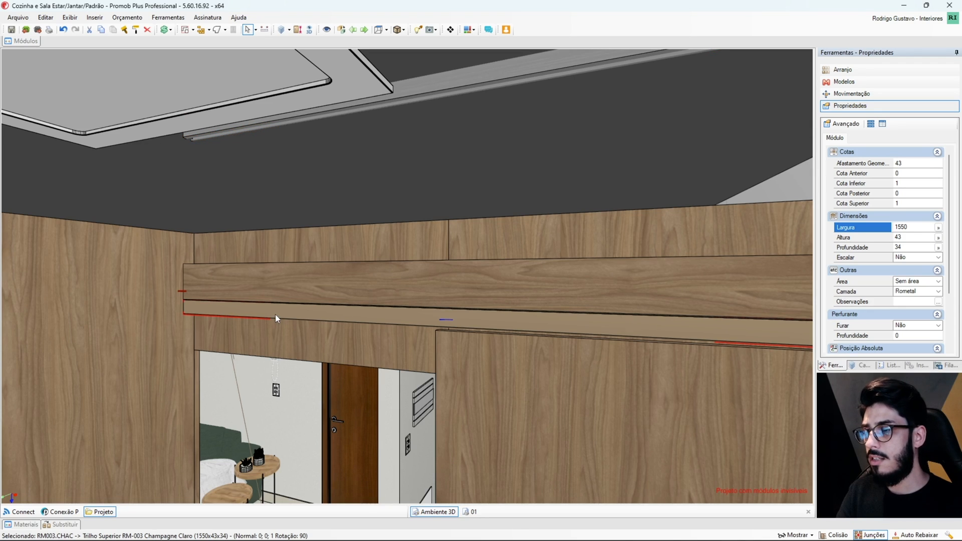
{"action": "key", "text": "Delete"}
{"action": "left_click", "coordinate": [477, 83]}
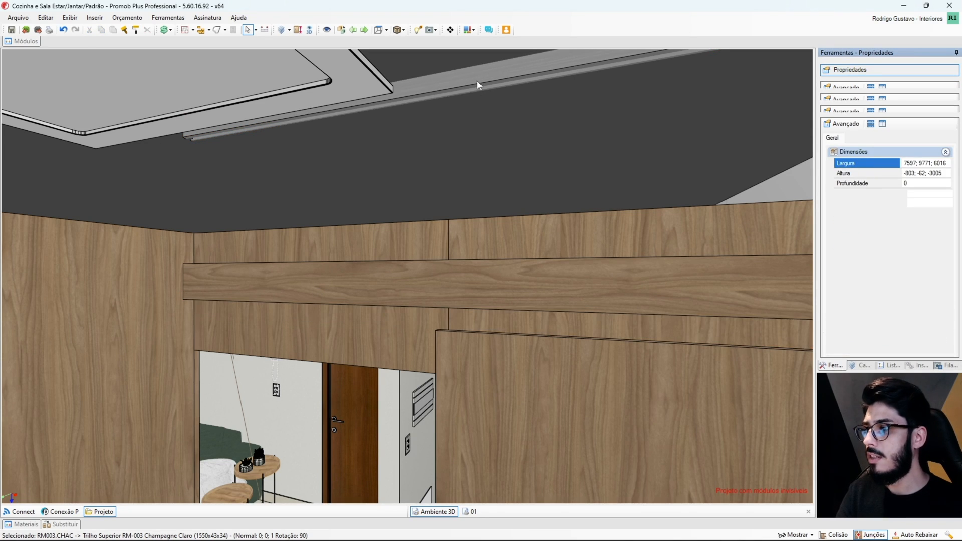
{"action": "left_click_drag", "start_coordinate": [477, 82], "coordinate": [456, 326]}
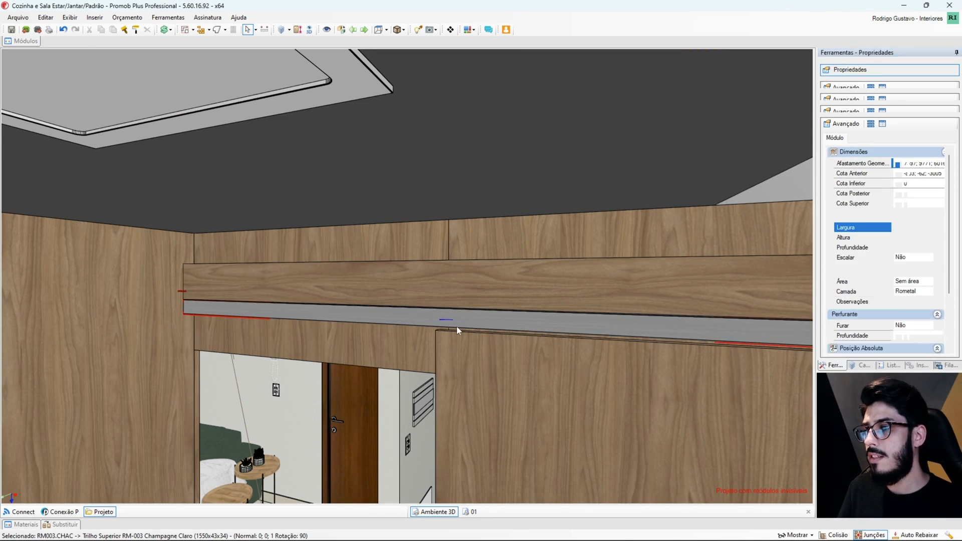
Step: Examine from several sides how the upper rail, the horizontal panel and the sliding door meet at the doorway
{"action": "scroll", "coordinate": [458, 330], "scroll_direction": "up", "scroll_amount": 3}
{"action": "middle_click_drag", "start_coordinate": [459, 348], "coordinate": [470, 273]}
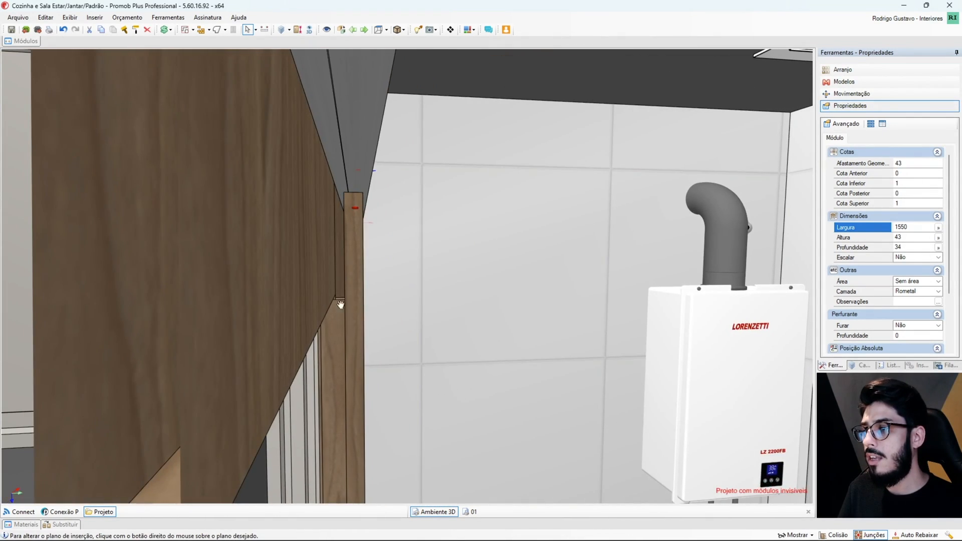
{"action": "middle_click_drag", "start_coordinate": [341, 305], "coordinate": [436, 257]}
{"action": "scroll", "coordinate": [360, 233], "scroll_direction": "up", "scroll_amount": 3}
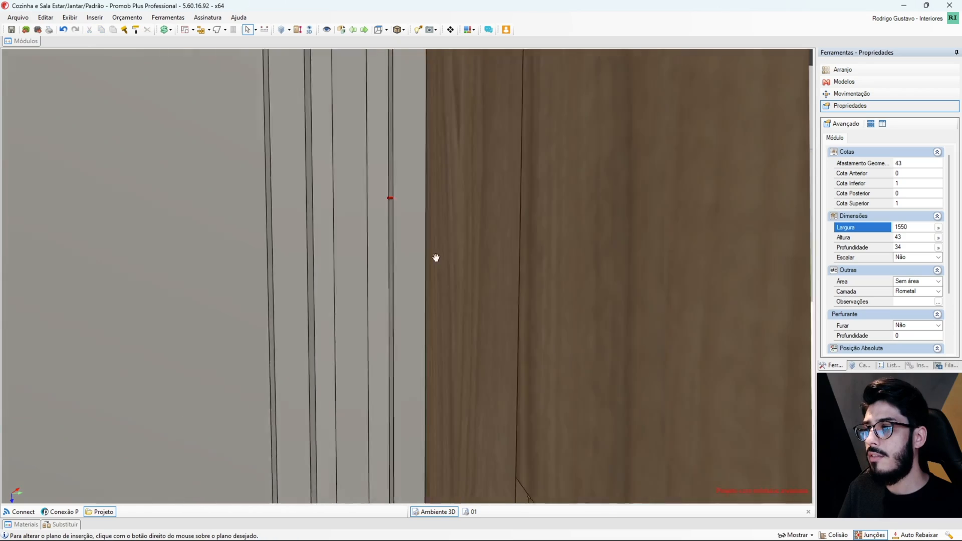
{"action": "scroll", "coordinate": [436, 257], "scroll_direction": "down", "scroll_amount": 10}
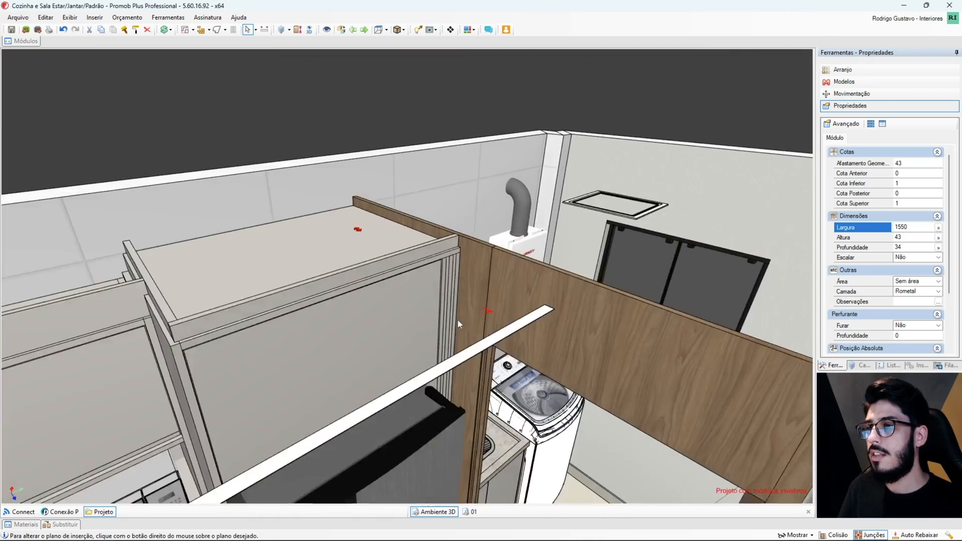
{"action": "scroll", "coordinate": [458, 320], "scroll_direction": "up", "scroll_amount": 5}
{"action": "middle_click_drag", "start_coordinate": [473, 257], "coordinate": [426, 197]}
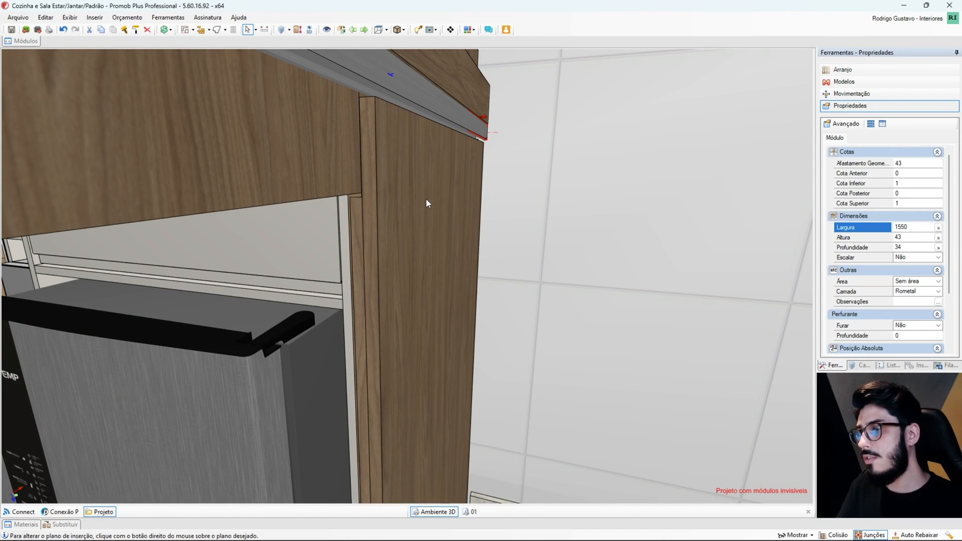
Step: Examine the existing sliding door's dimensions and floor offset, and its fit beneath the upper rail and beside the refrigerator
{"action": "scroll", "coordinate": [426, 203], "scroll_direction": "up", "scroll_amount": 1}
{"action": "middle_click_drag", "start_coordinate": [426, 203], "coordinate": [367, 189]}
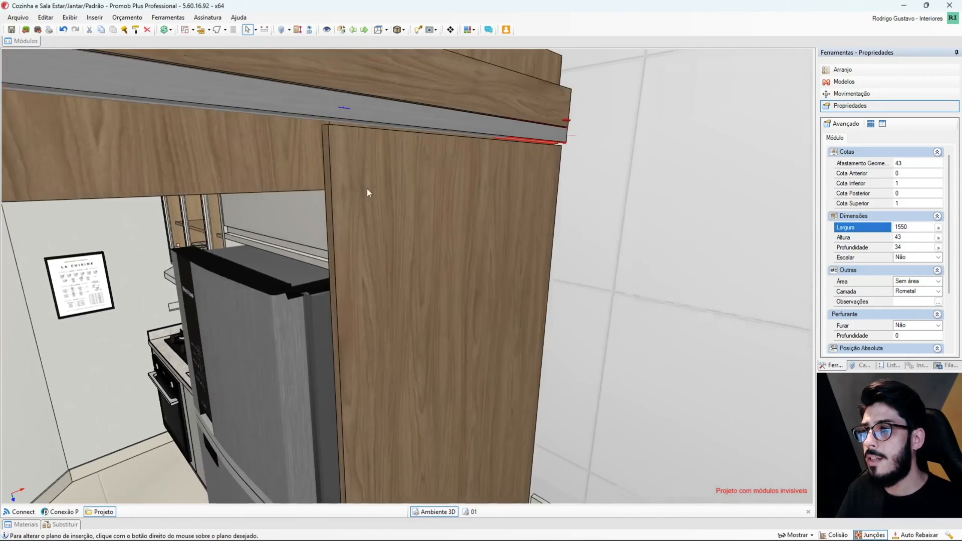
{"action": "middle_click_drag", "start_coordinate": [429, 256], "coordinate": [424, 296]}
{"action": "left_click", "coordinate": [424, 294]}
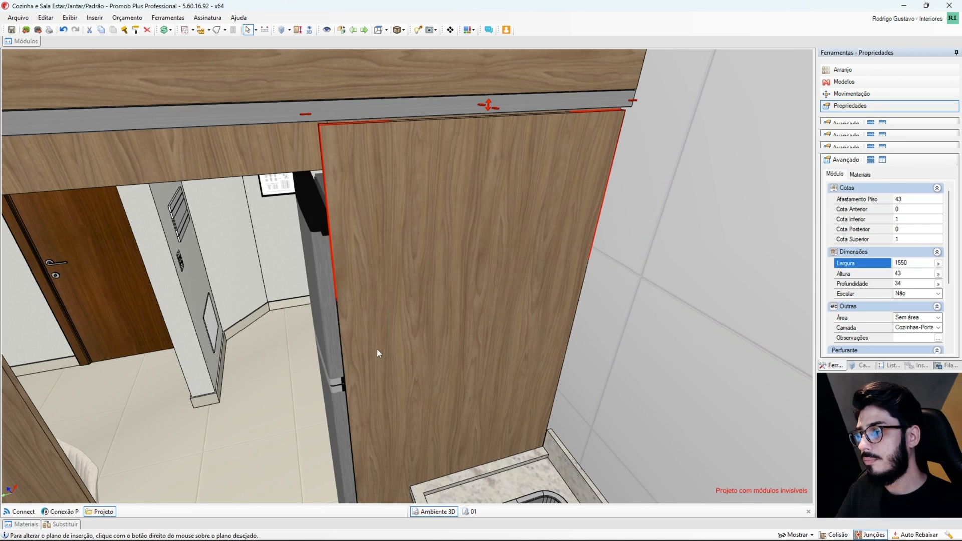
{"action": "scroll", "coordinate": [355, 432], "scroll_direction": "up", "scroll_amount": 2}
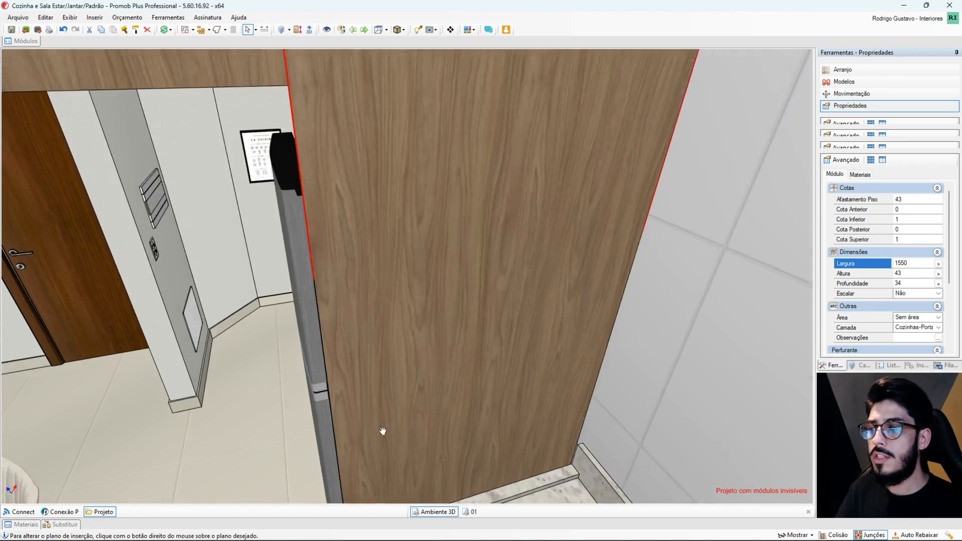
{"action": "left_click", "coordinate": [382, 432]}
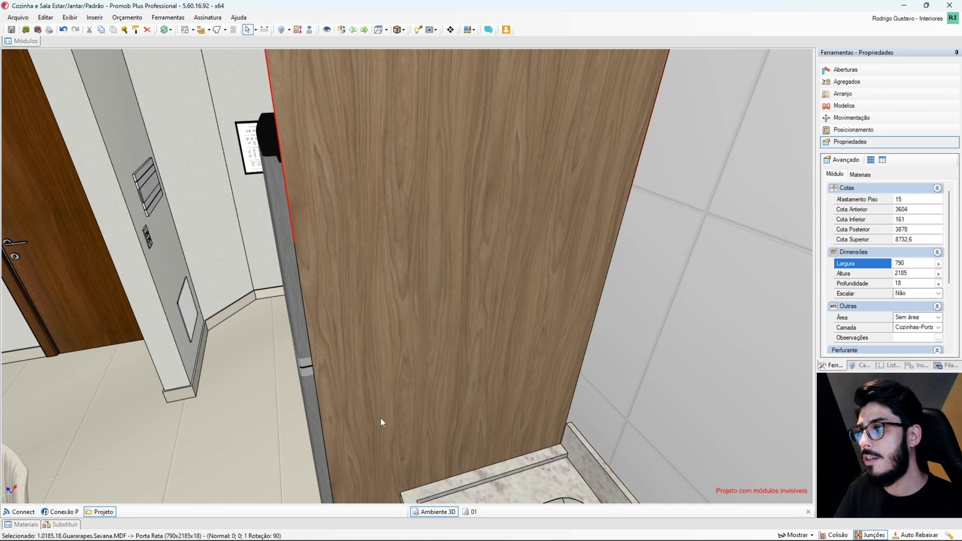
{"action": "scroll", "coordinate": [385, 362], "scroll_direction": "down", "scroll_amount": 2}
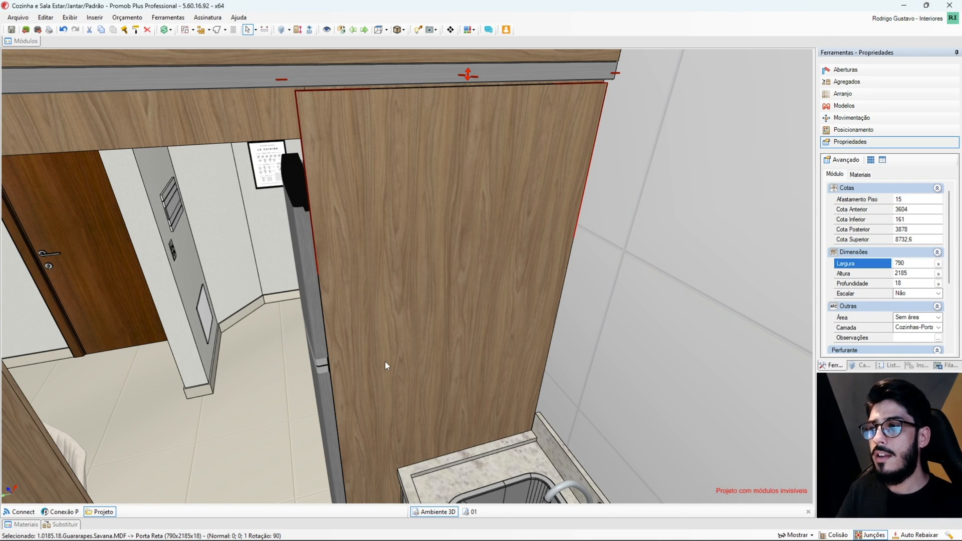
{"action": "middle_click_drag", "start_coordinate": [385, 362], "coordinate": [420, 268]}
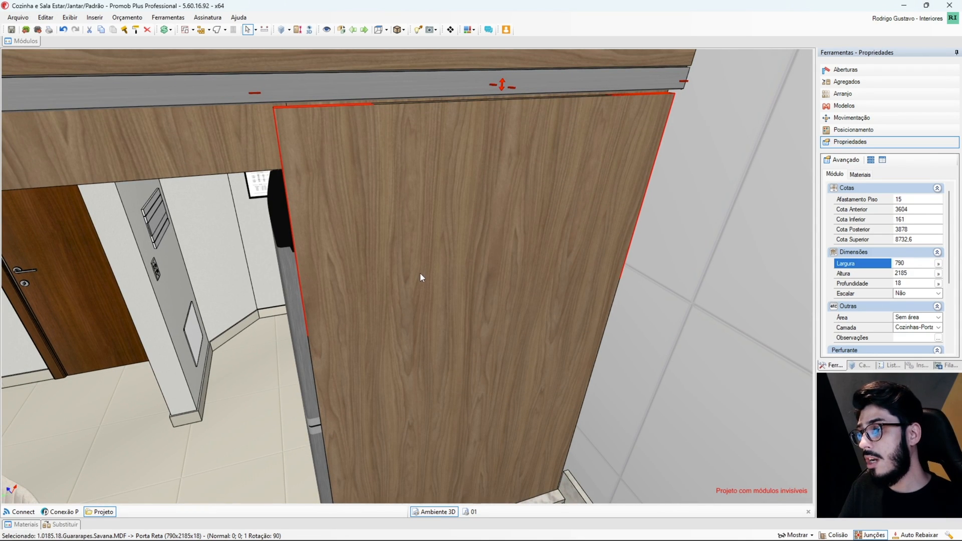
{"action": "middle_click_drag", "start_coordinate": [421, 273], "coordinate": [447, 265]}
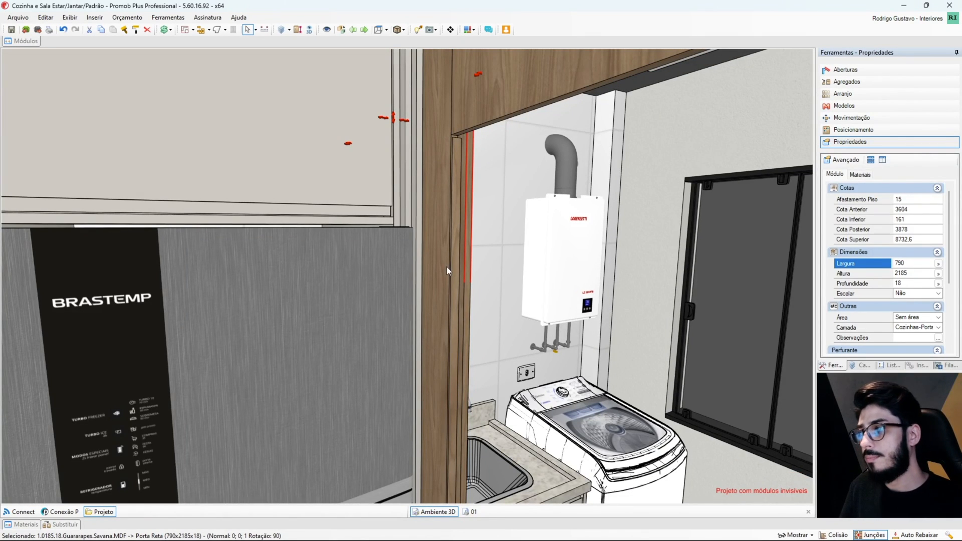
Step: Insert a Reta sliding door (Deslizante) of 400 x 680 x 18 mm on the floor in front of the laundry cabinet
{"action": "left_click", "coordinate": [35, 44]}
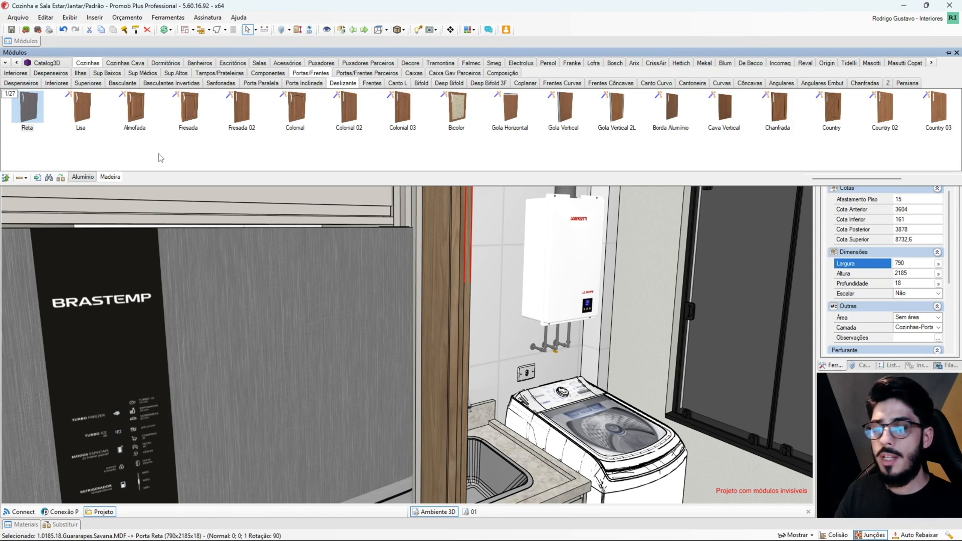
{"action": "scroll", "coordinate": [416, 396], "scroll_direction": "down", "scroll_amount": 5}
{"action": "middle_click_drag", "start_coordinate": [396, 404], "coordinate": [408, 361]}
{"action": "scroll", "coordinate": [408, 361], "scroll_direction": "up", "scroll_amount": 3}
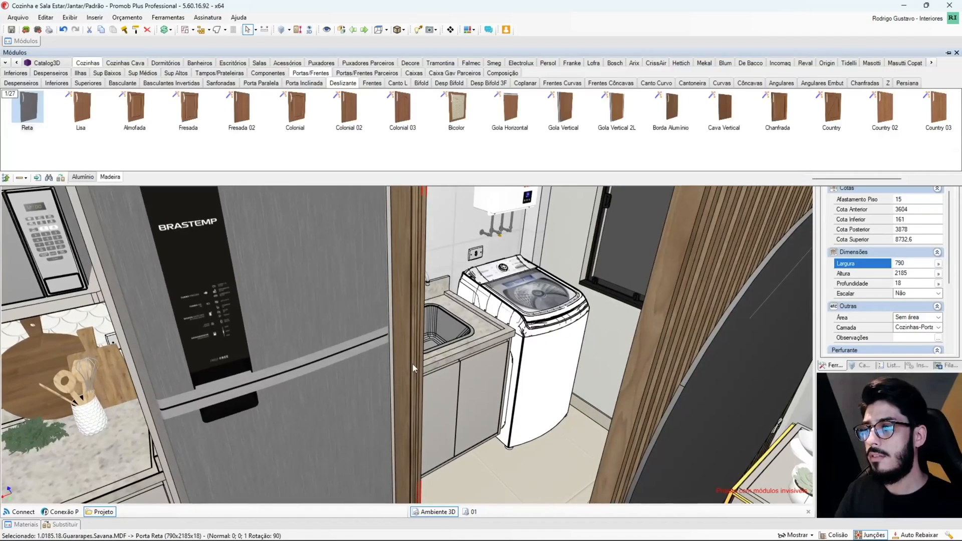
{"action": "left_click_drag", "start_coordinate": [93, 199], "coordinate": [494, 480]}
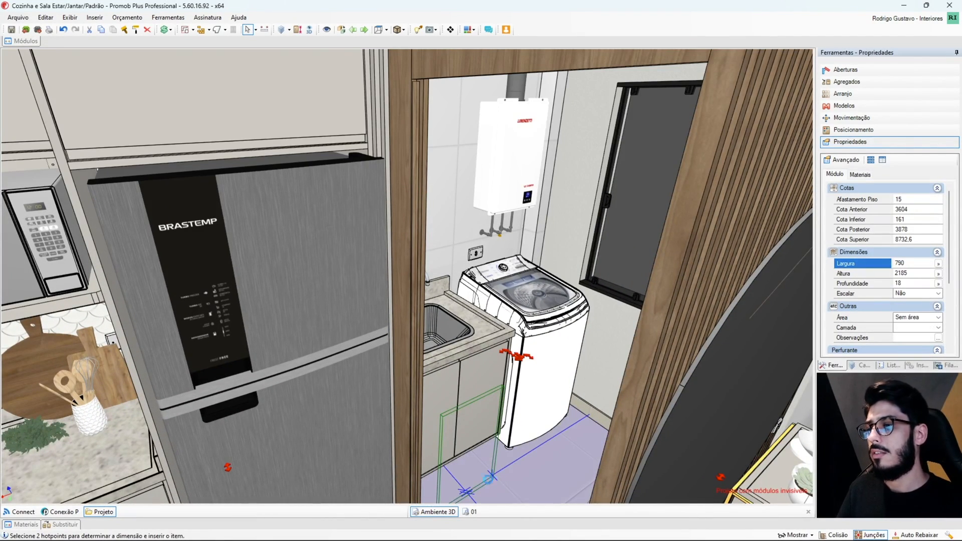
{"action": "scroll", "coordinate": [457, 462], "scroll_direction": "down", "scroll_amount": 3}
{"action": "middle_click_drag", "start_coordinate": [456, 462], "coordinate": [617, 449]}
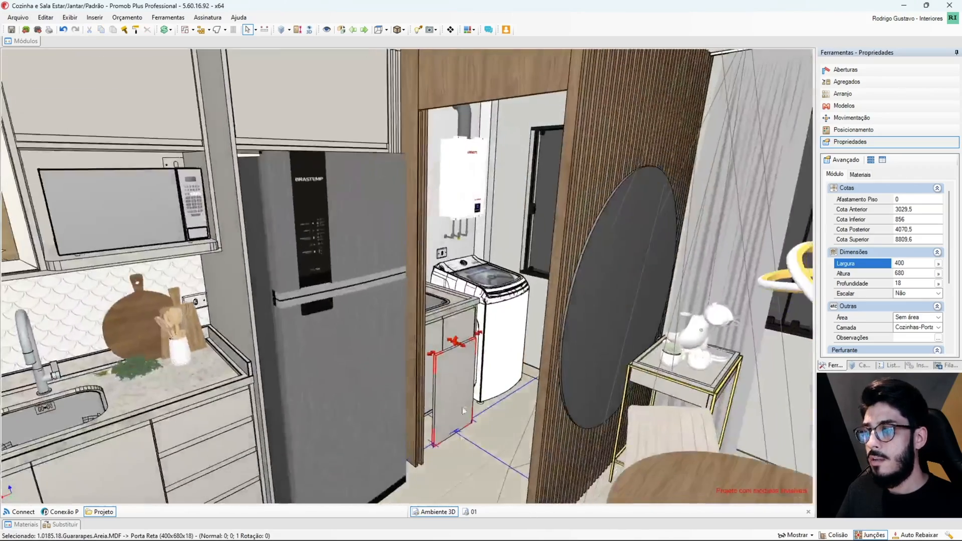
Step: Set the new door's floor offset (Afastamento Piso) to 15 mm
{"action": "scroll", "coordinate": [618, 451], "scroll_direction": "up", "scroll_amount": 3}
{"action": "scroll", "coordinate": [574, 458], "scroll_direction": "up", "scroll_amount": 3}
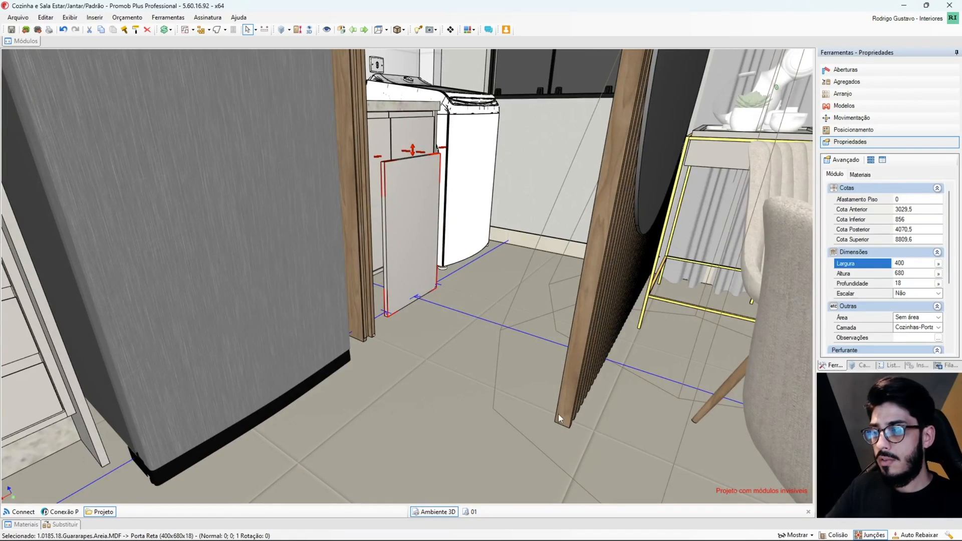
{"action": "scroll", "coordinate": [414, 345], "scroll_direction": "up", "scroll_amount": 2}
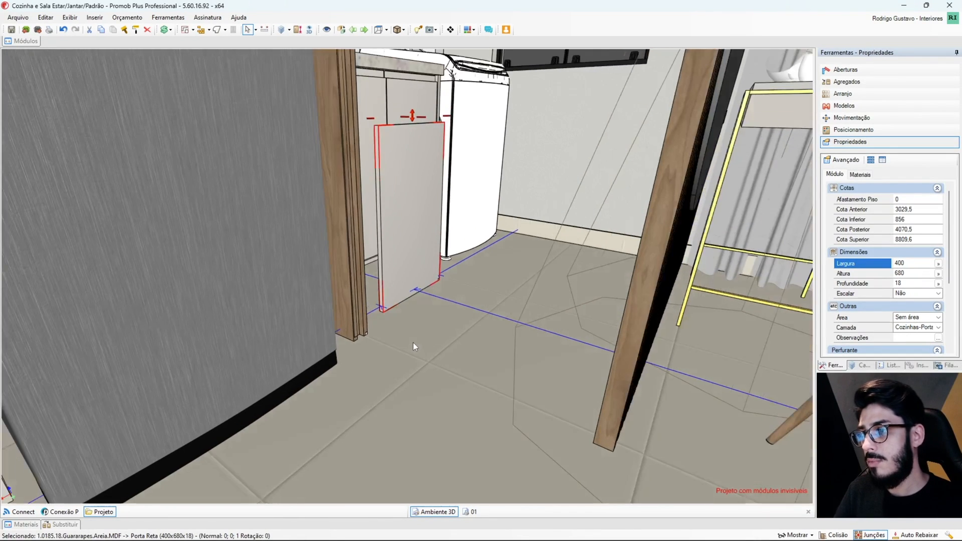
{"action": "scroll", "coordinate": [397, 293], "scroll_direction": "up", "scroll_amount": 2}
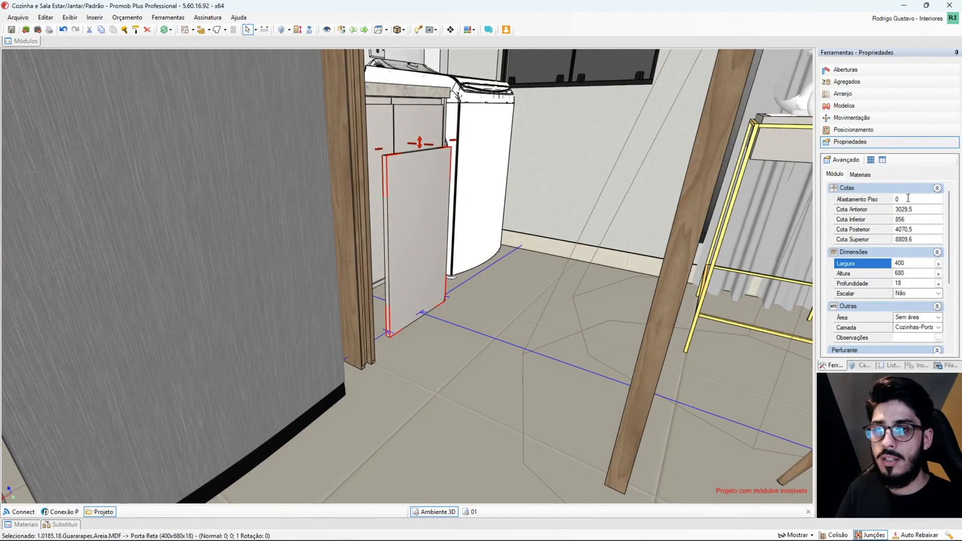
{"action": "left_click", "coordinate": [908, 199]}
{"action": "type", "text": "15"}
{"action": "key", "text": "Return"}
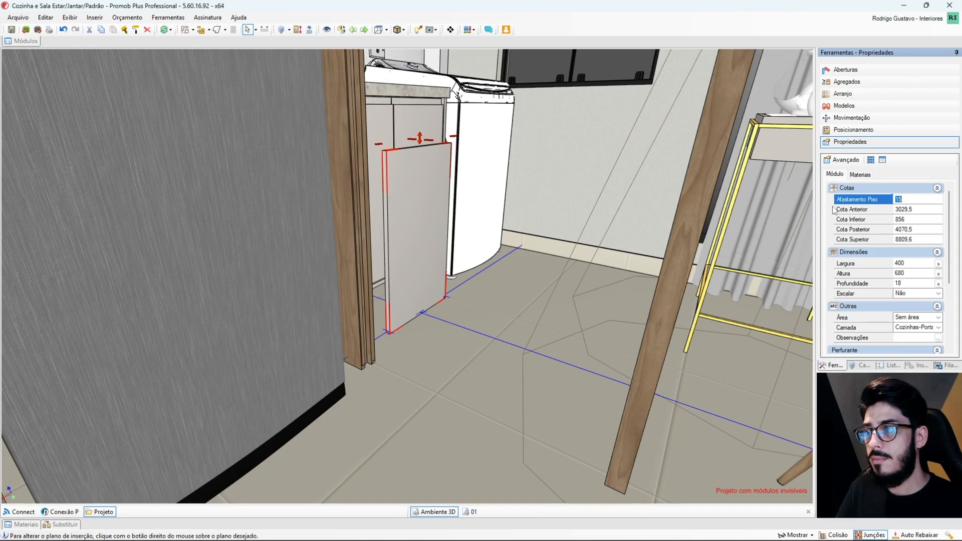
Step: Set the new door's height to 2100-15, giving 2085 mm
{"action": "middle_click_drag", "start_coordinate": [363, 292], "coordinate": [430, 331]}
{"action": "scroll", "coordinate": [433, 342], "scroll_direction": "down", "scroll_amount": 5}
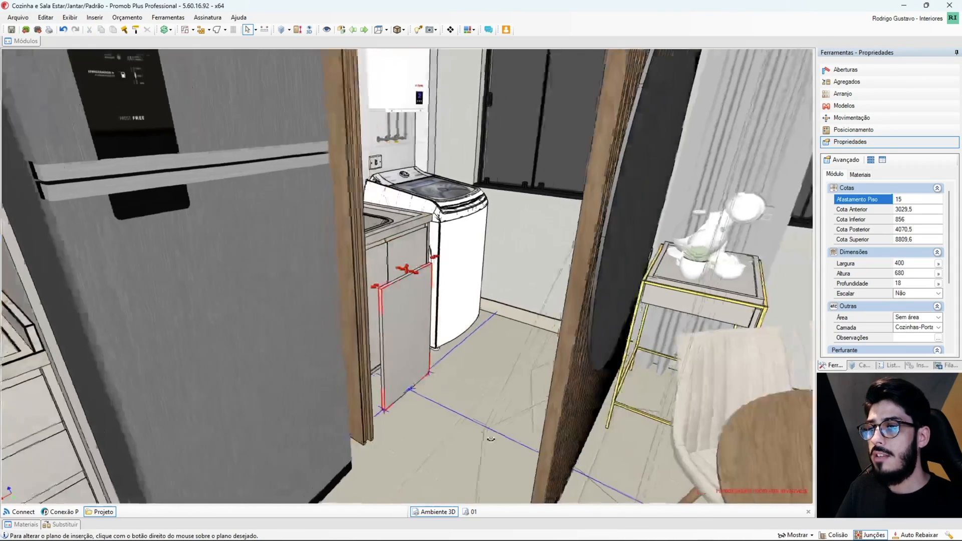
{"action": "middle_click_drag", "start_coordinate": [433, 341], "coordinate": [534, 278]}
{"action": "scroll", "coordinate": [510, 278], "scroll_direction": "down", "scroll_amount": 4}
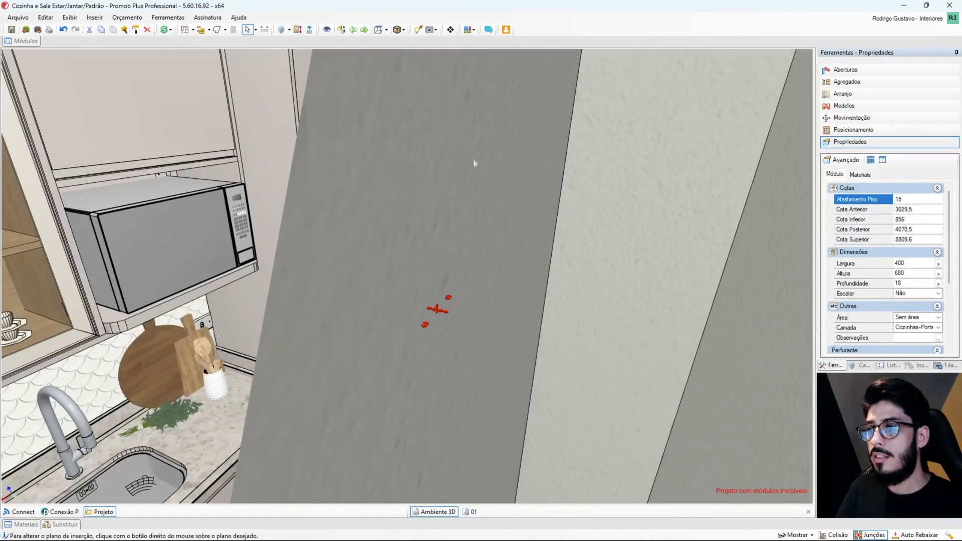
{"action": "scroll", "coordinate": [423, 197], "scroll_direction": "up", "scroll_amount": 6}
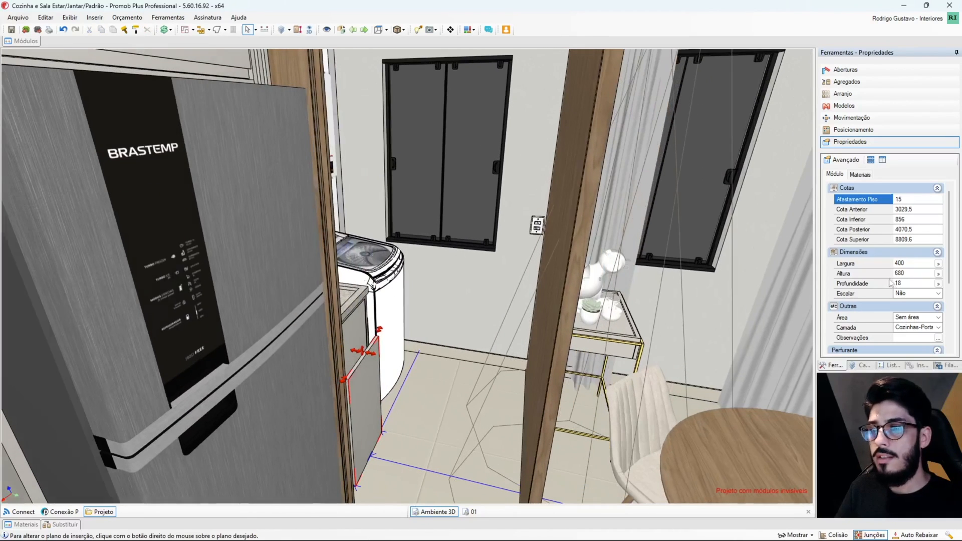
{"action": "left_click", "coordinate": [861, 269]}
{"action": "type", "text": "2"}
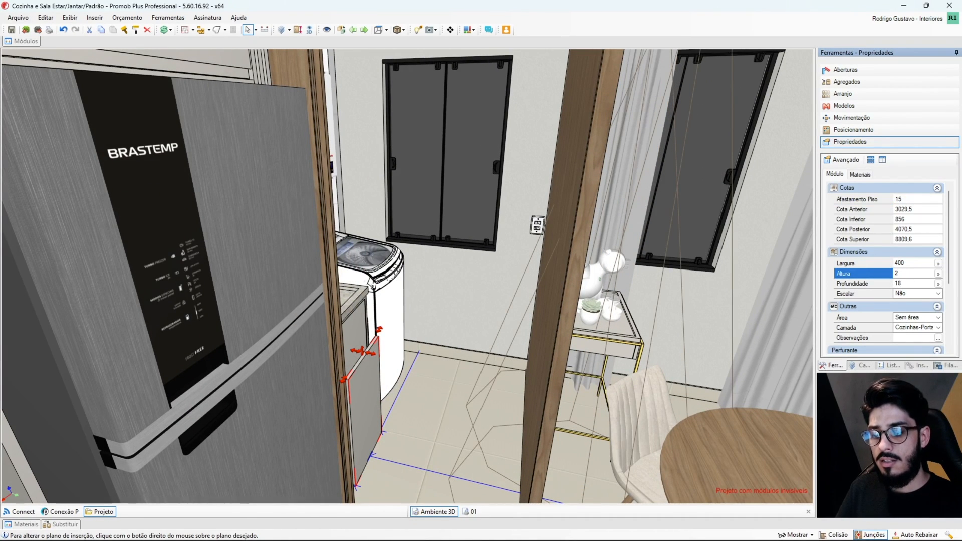
{"action": "type", "text": "100-15"}
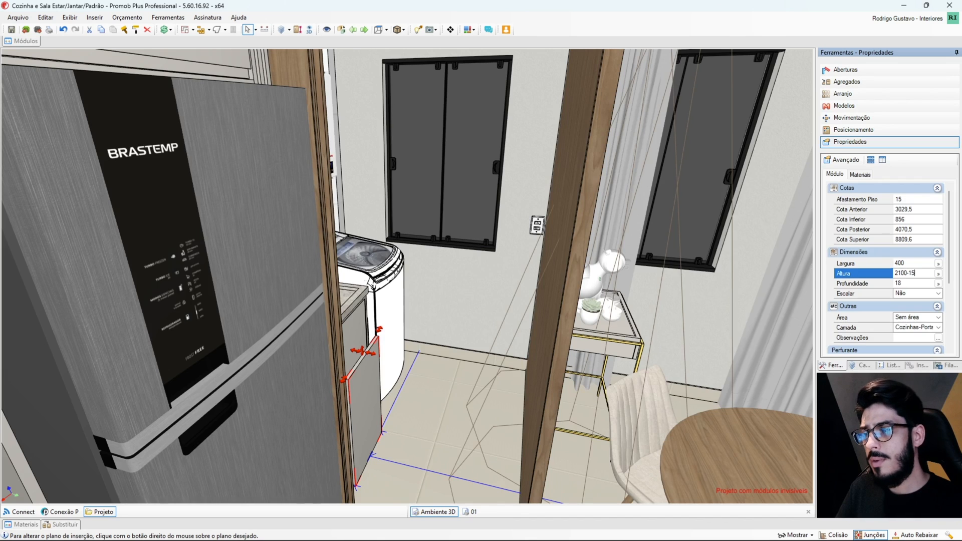
{"action": "key", "text": "Return"}
Step: Move the new door into the laundry doorway beside the refrigerator and check its top edge against the wooden header
{"action": "left_click_drag", "start_coordinate": [372, 213], "coordinate": [420, 227]}
{"action": "left_click_drag", "start_coordinate": [413, 185], "coordinate": [430, 275]}
{"action": "scroll", "coordinate": [496, 139], "scroll_direction": "up", "scroll_amount": 5}
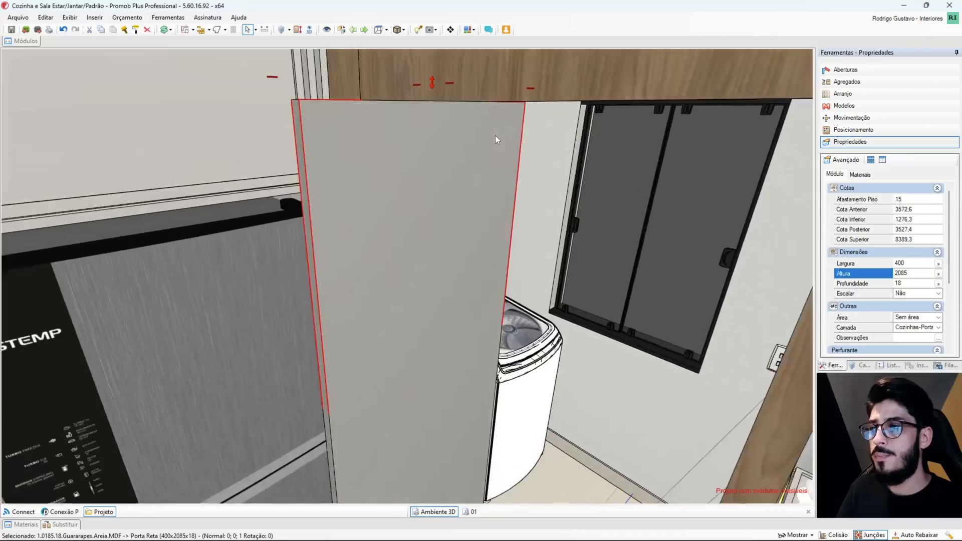
{"action": "middle_click_drag", "start_coordinate": [496, 140], "coordinate": [580, 245]}
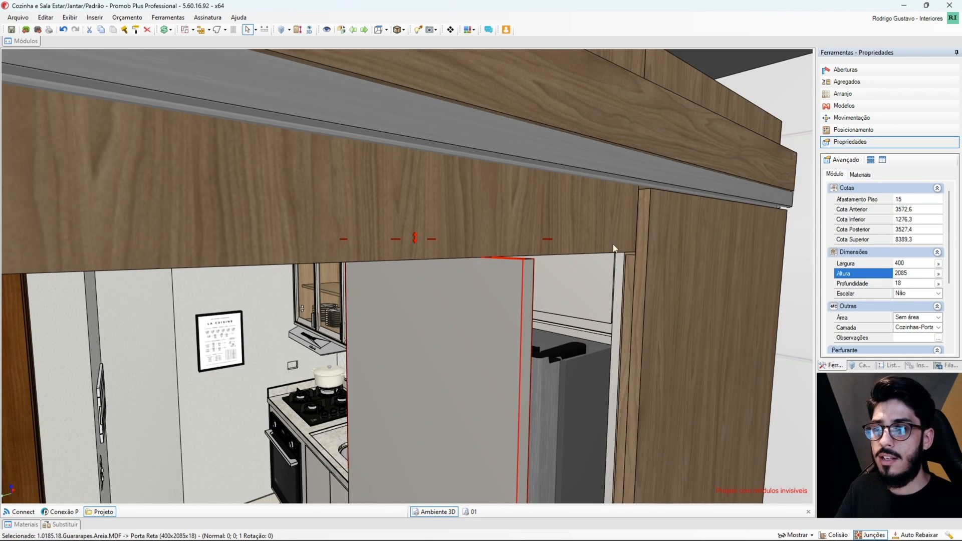
Step: Inspect the upper rail above the doorway against the horizontal panel and the tops of the doors
{"action": "left_click", "coordinate": [587, 163]}
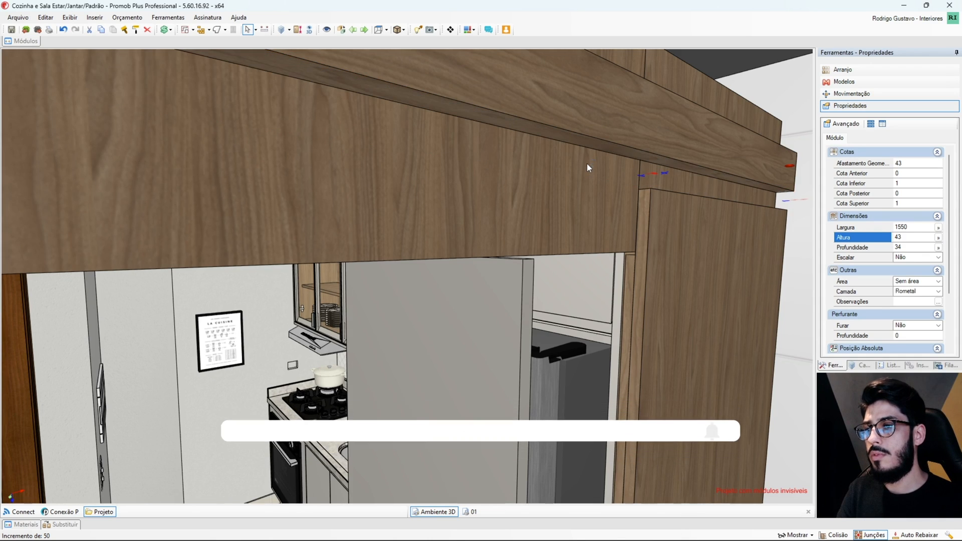
{"action": "left_click", "coordinate": [587, 163]}
{"action": "middle_click_drag", "start_coordinate": [581, 170], "coordinate": [502, 145]}
{"action": "scroll", "coordinate": [643, 157], "scroll_direction": "up", "scroll_amount": 5}
{"action": "scroll", "coordinate": [501, 145], "scroll_direction": "down", "scroll_amount": 3}
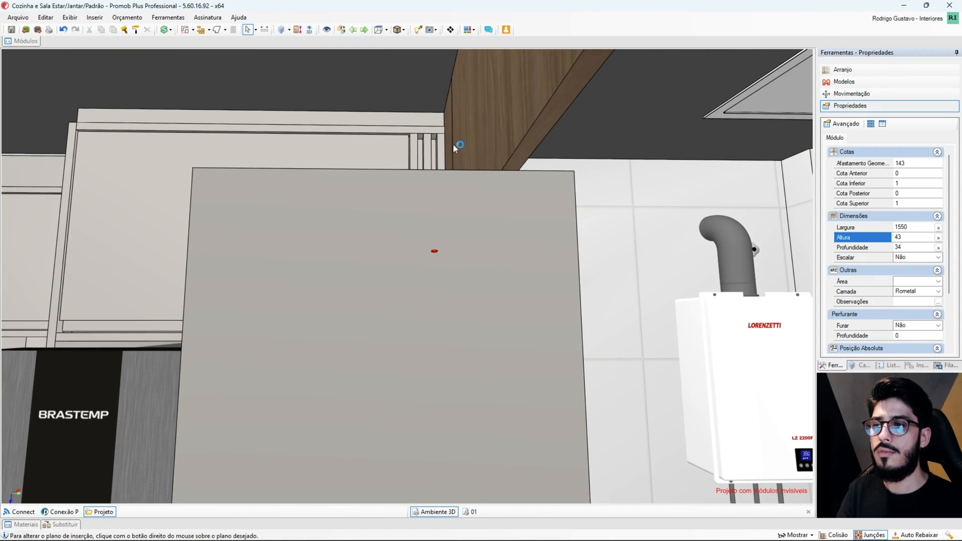
{"action": "scroll", "coordinate": [275, 228], "scroll_direction": "up", "scroll_amount": 5}
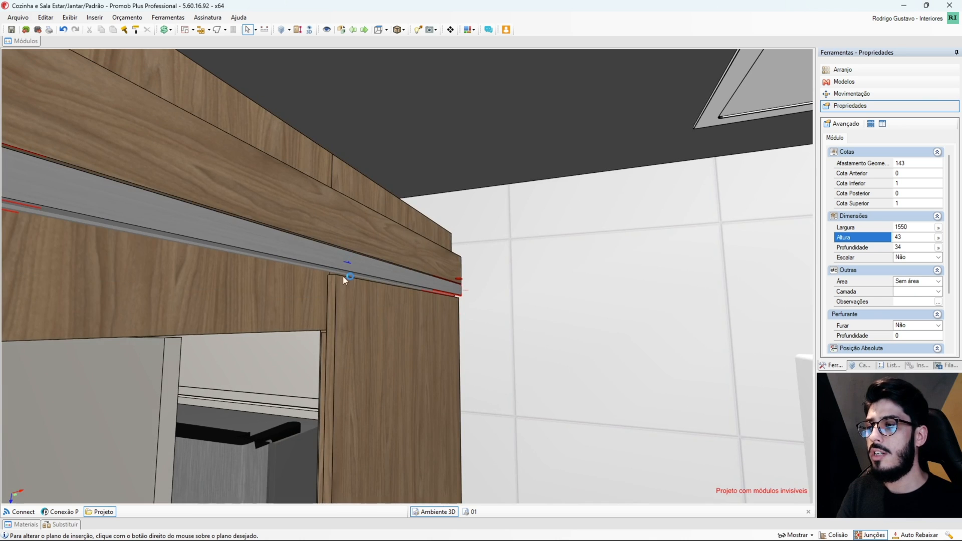
{"action": "middle_click_drag", "start_coordinate": [343, 275], "coordinate": [315, 314]}
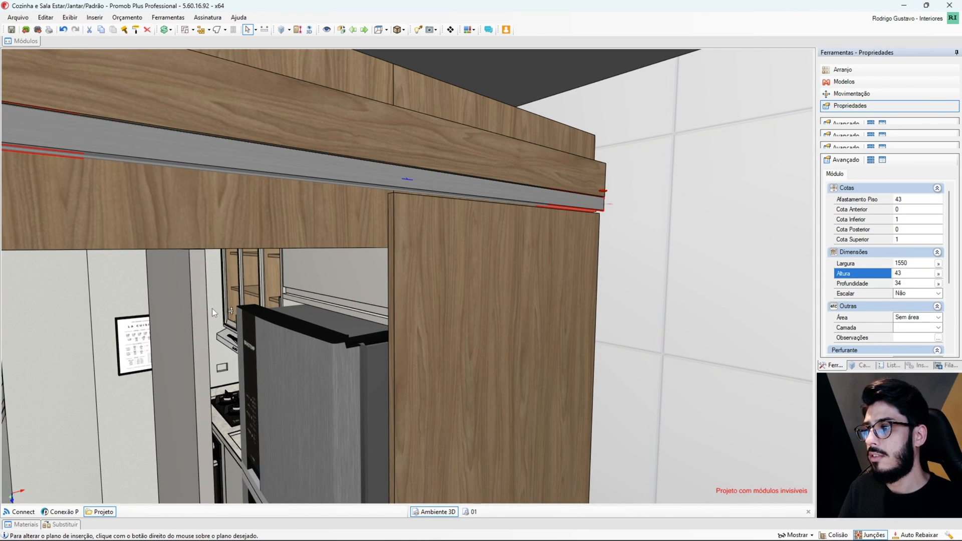
Step: Move the new door next to the existing wooden door and raise its height to 2135 mm, followed by 2155 mm
{"action": "left_click_drag", "start_coordinate": [212, 309], "coordinate": [377, 314]}
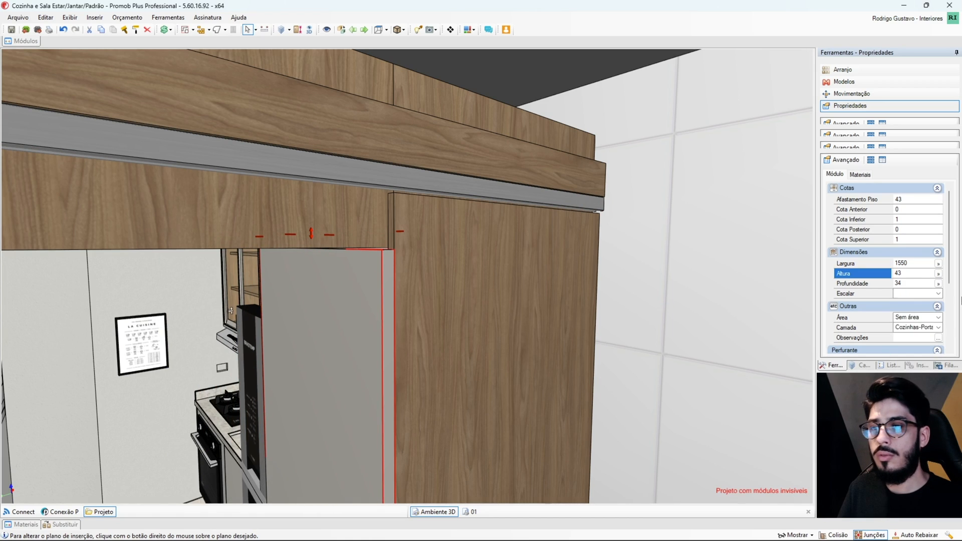
{"action": "left_click", "coordinate": [917, 274]}
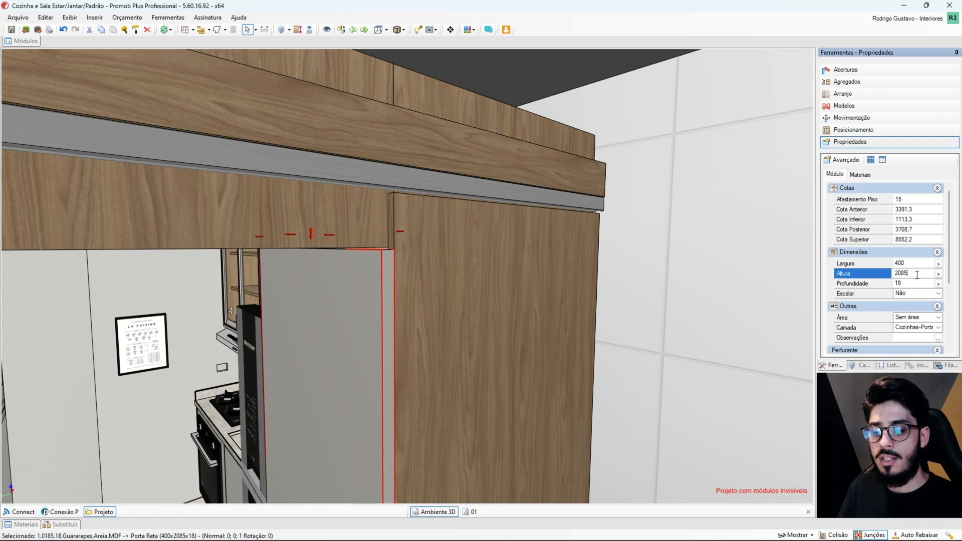
{"action": "type", "text": "+50"}
{"action": "key", "text": "Return"}
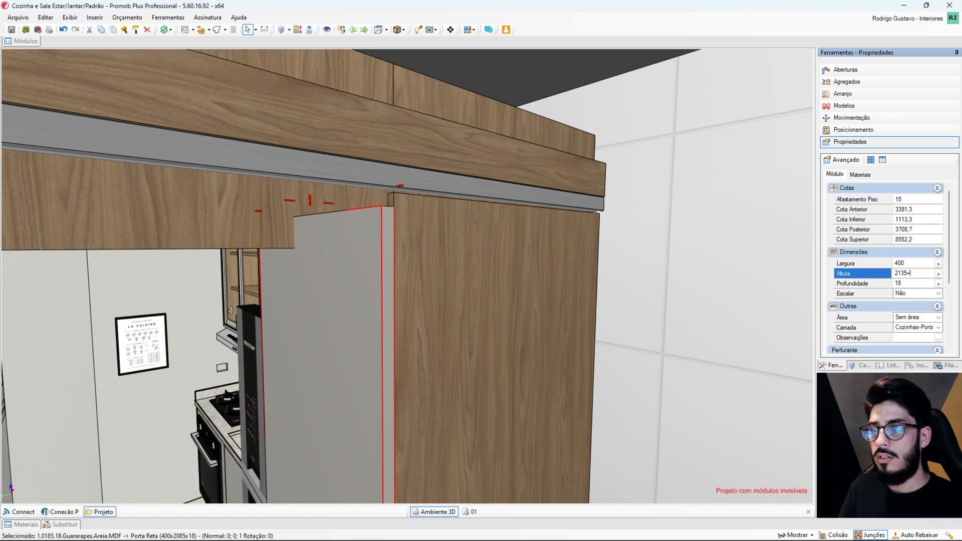
{"action": "type", "text": "+20"}
{"action": "key", "text": "Return"}
Step: Reposition the new door in front of the existing wooden door and set its height to 2170 mm
{"action": "middle_click_drag", "start_coordinate": [231, 311], "coordinate": [564, 248]}
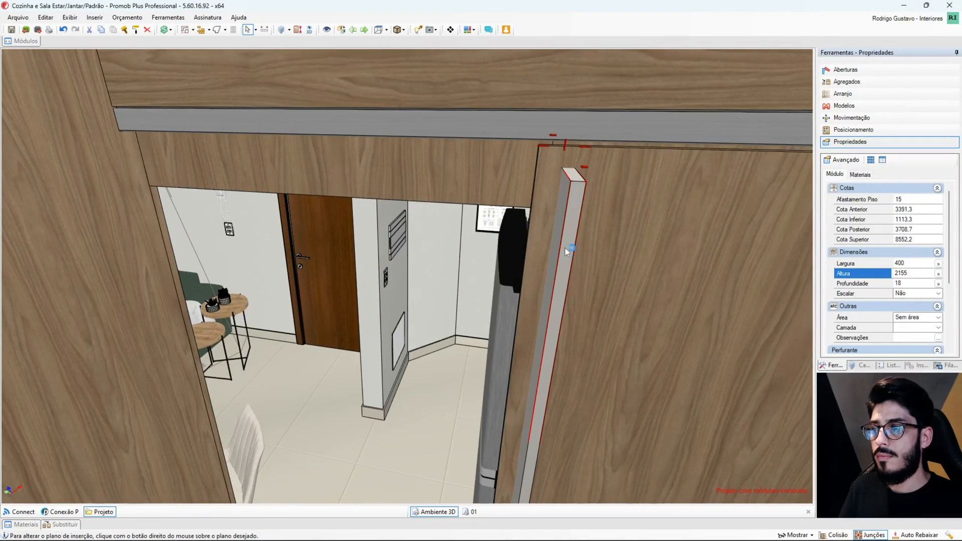
{"action": "scroll", "coordinate": [544, 258], "scroll_direction": "up", "scroll_amount": 3}
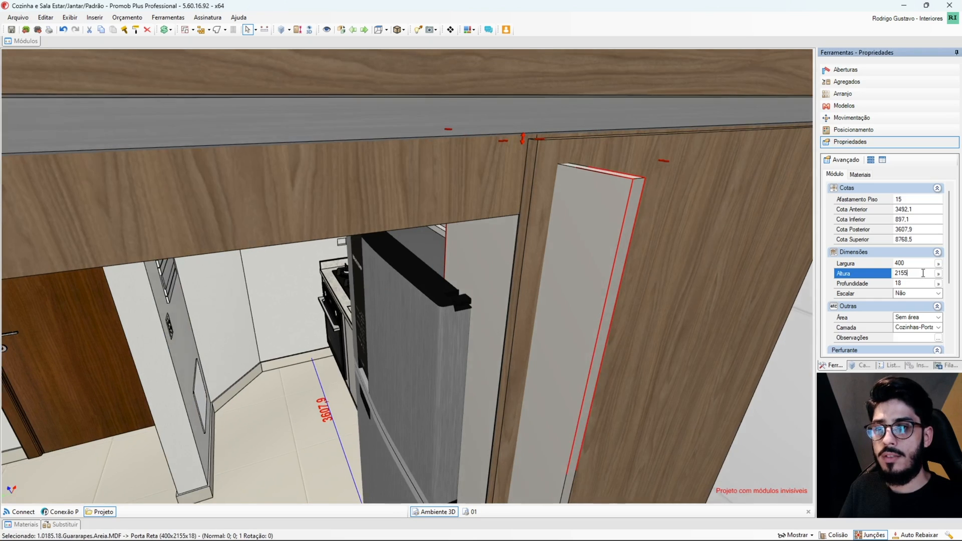
{"action": "double_click", "coordinate": [923, 273]}
{"action": "type", "text": "3"}
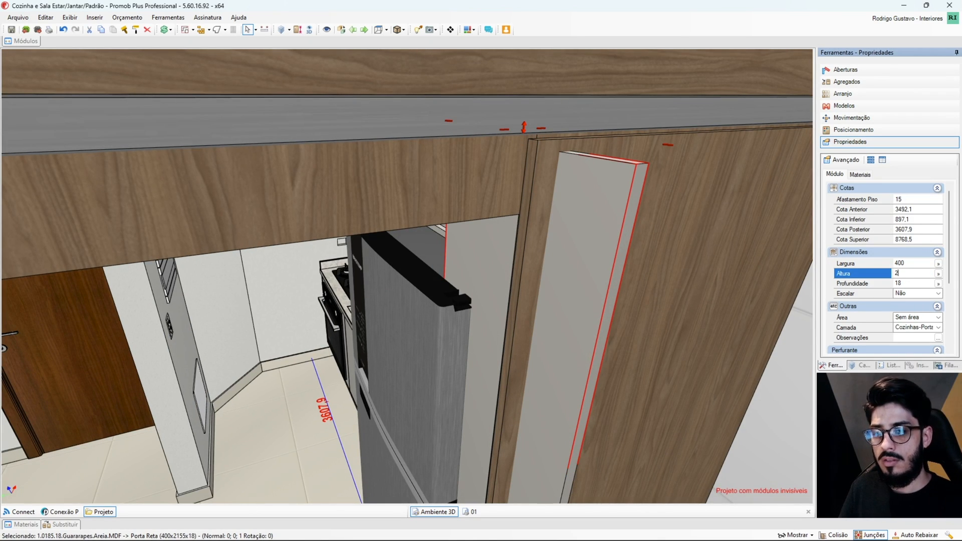
{"action": "type", "text": "550"}
{"action": "key", "text": "Return"}
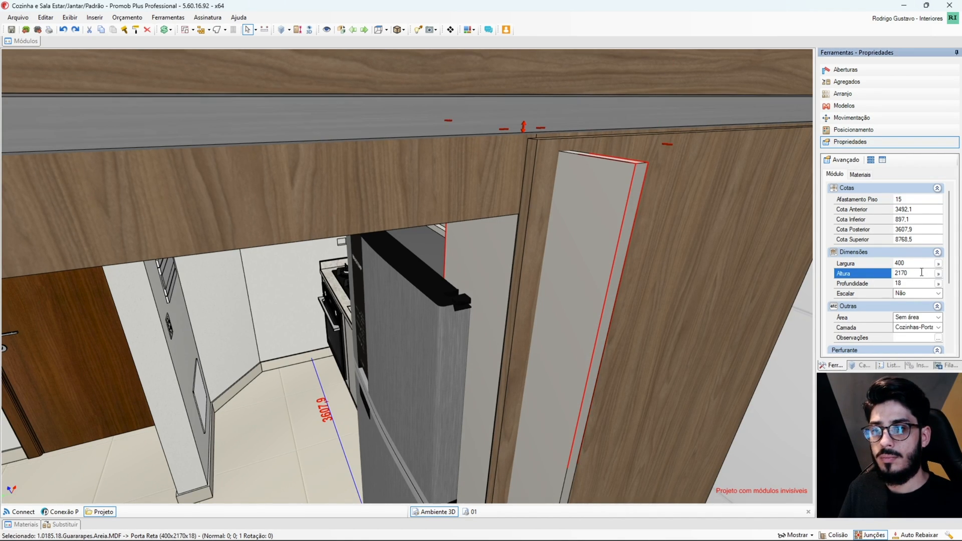
Step: Try a height of 2190 mm on the new door, and reduce it by 10 to 2180 mm
{"action": "key", "text": "BackSpace"}
{"action": "key", "text": "BackSpace"}
{"action": "type", "text": "90"}
{"action": "key", "text": "Return"}
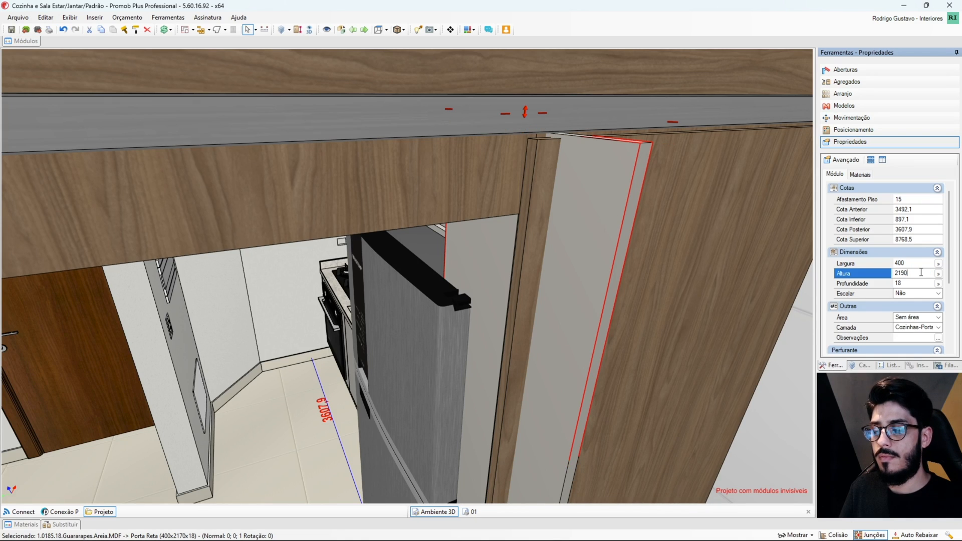
{"action": "type", "text": "-10"}
{"action": "key", "text": "Return"}
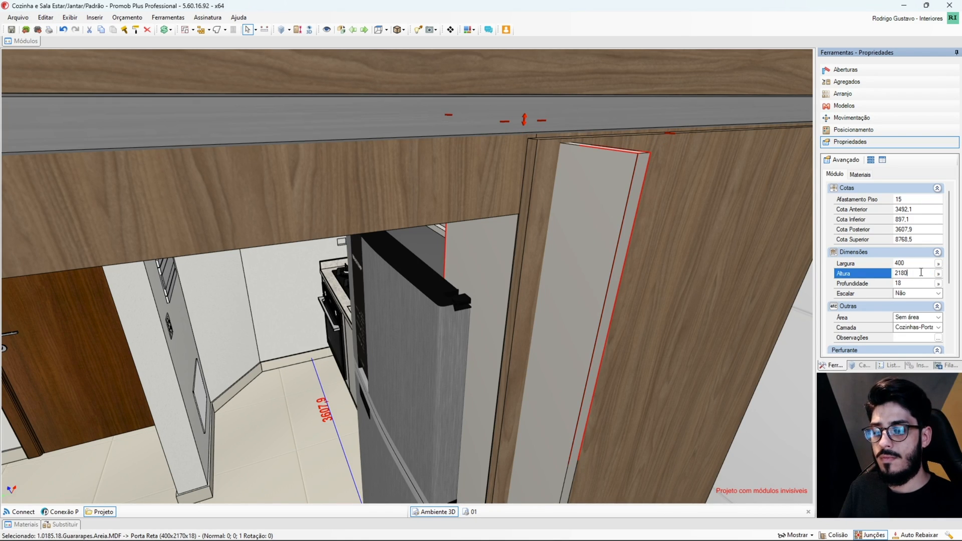
Step: Increase the new door's height by 5 to 2185 mm and check its top edge against the rail
{"action": "type", "text": "+5"}
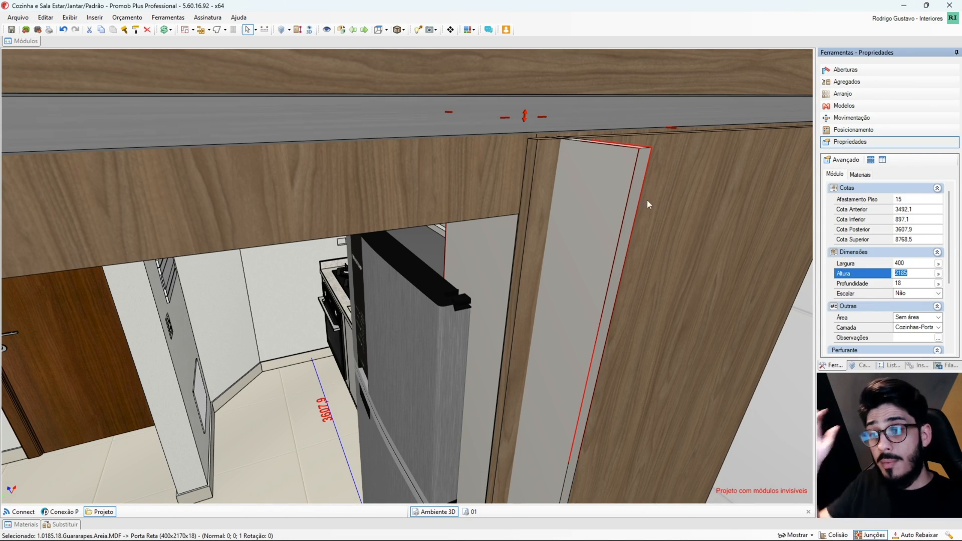
{"action": "middle_click_drag", "start_coordinate": [498, 155], "coordinate": [537, 171]}
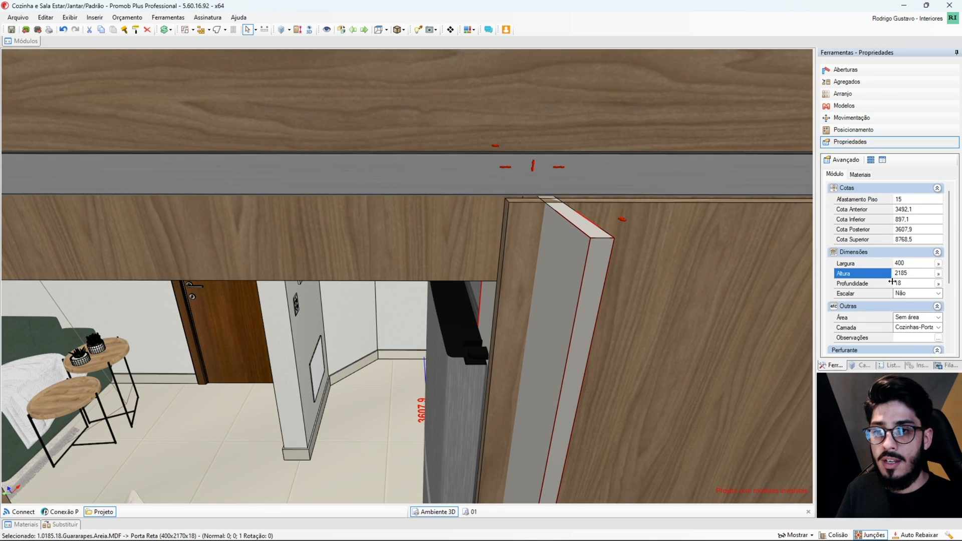
{"action": "middle_click_drag", "start_coordinate": [522, 246], "coordinate": [566, 223]}
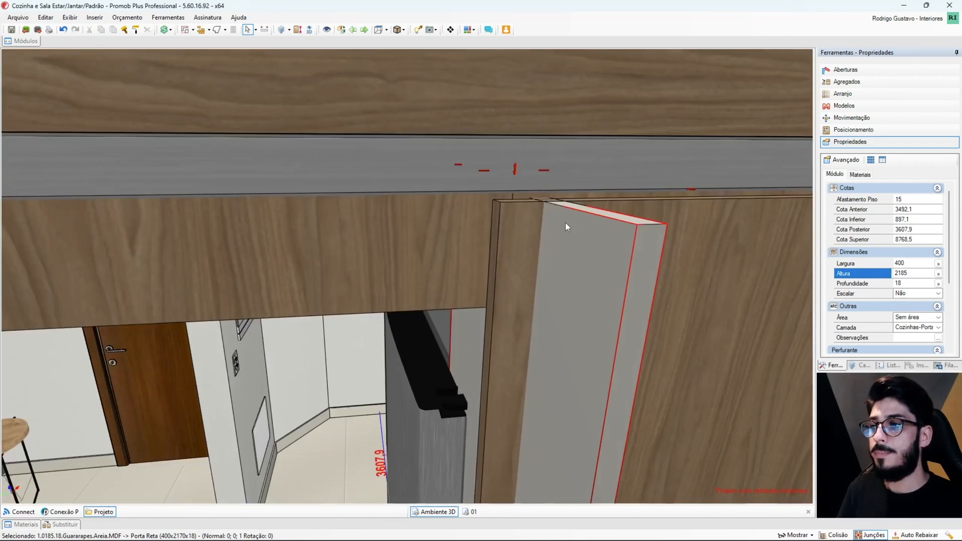
Step: Raise the upper horizontal panel together with its rail by 5 mm
{"action": "middle_click_drag", "start_coordinate": [545, 143], "coordinate": [493, 175]}
{"action": "left_click", "coordinate": [494, 175]}
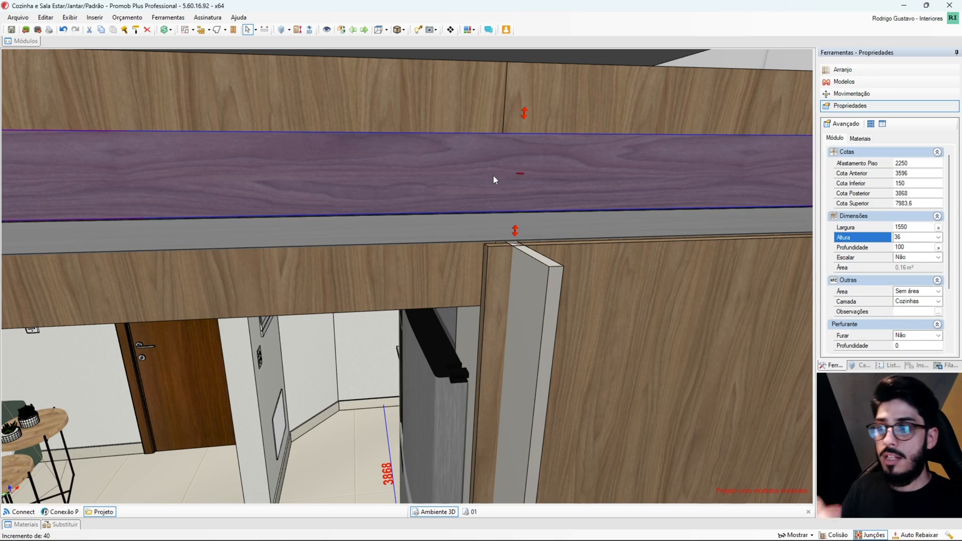
{"action": "left_click", "coordinate": [851, 94]}
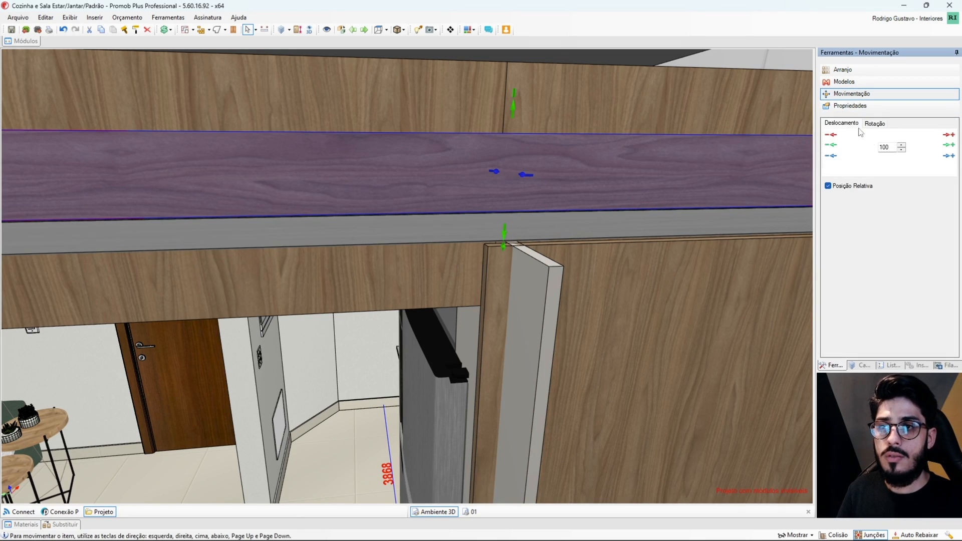
{"action": "left_click", "coordinate": [513, 108]}
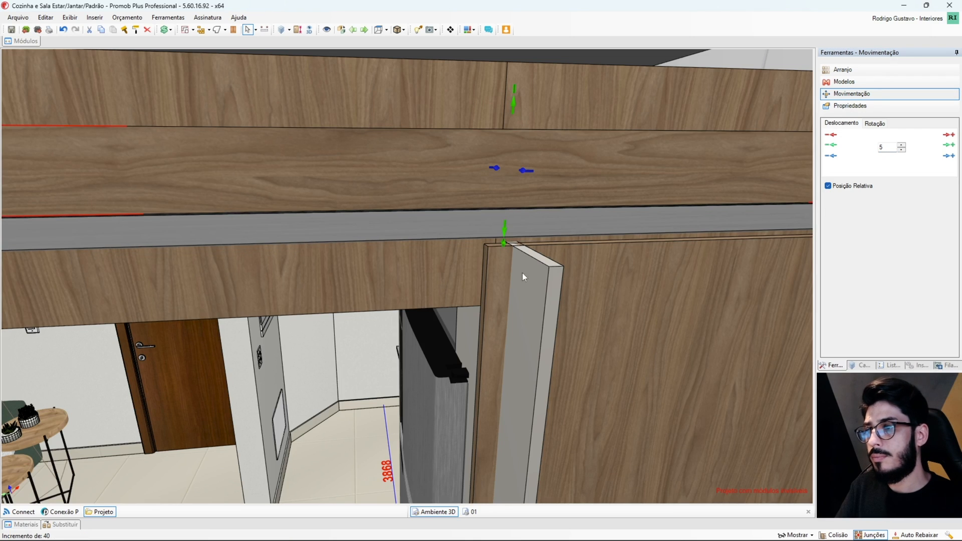
Step: Set the existing wooden sliding door's height to 2190 mm
{"action": "left_click", "coordinate": [495, 279]}
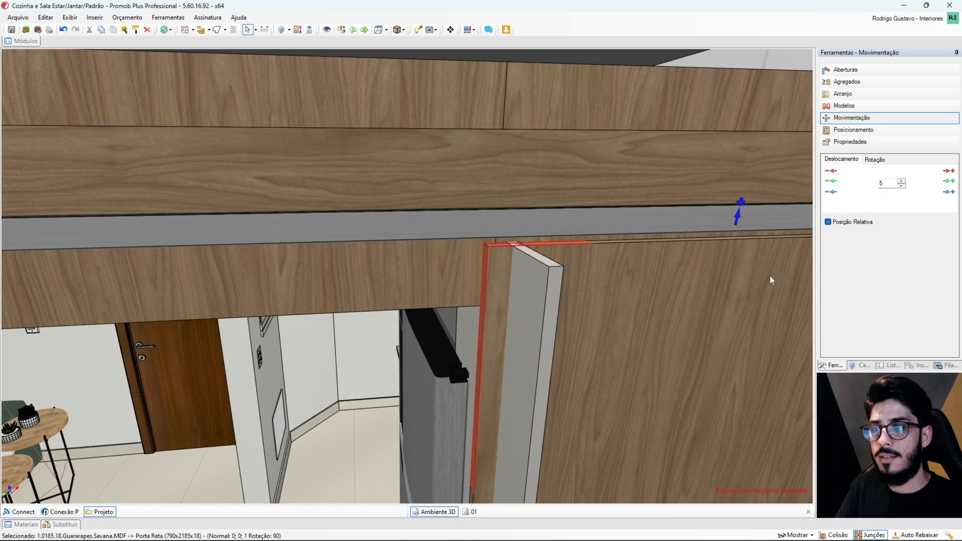
{"action": "left_click", "coordinate": [850, 142]}
{"action": "left_click", "coordinate": [923, 273]}
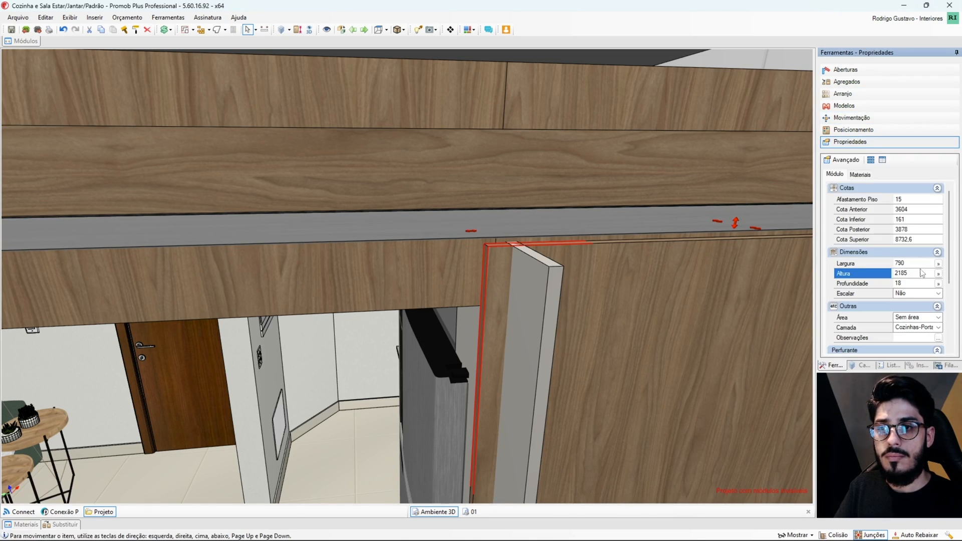
{"action": "key", "text": "BackSpace"}
{"action": "key", "text": "BackSpace"}
{"action": "type", "text": "90"}
{"action": "key", "text": "Return"}
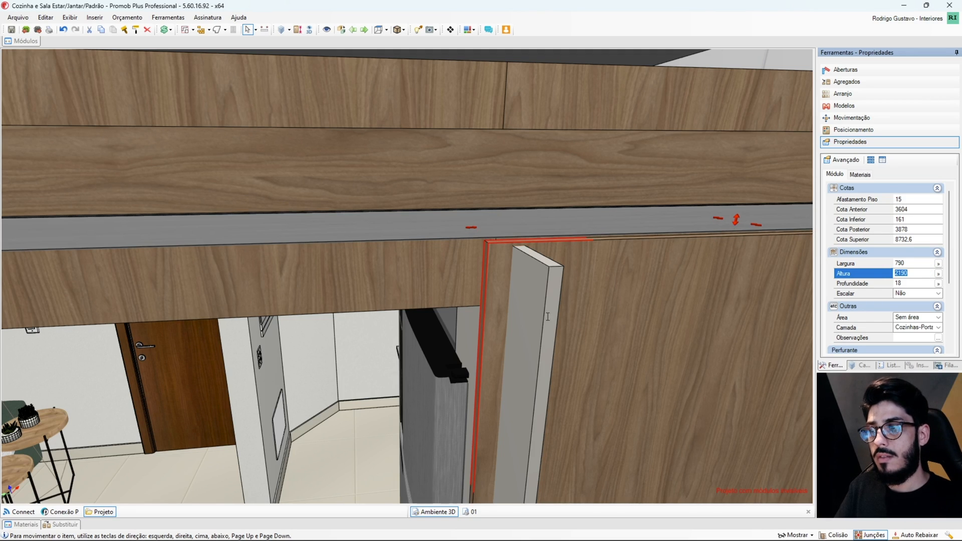
Step: Increase the new grey door's height by 5 to 2190 mm, matching the wooden door
{"action": "left_click", "coordinate": [522, 317]}
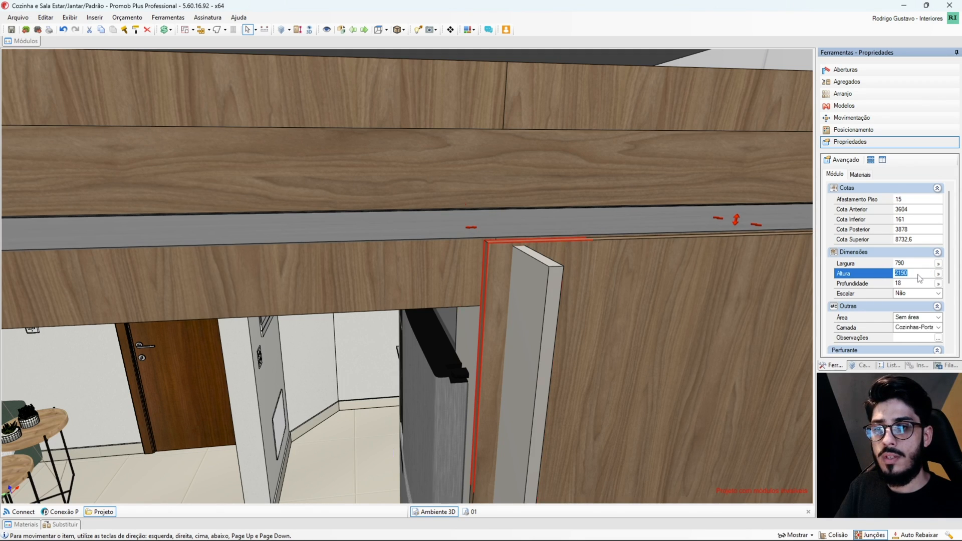
{"action": "left_click", "coordinate": [921, 274]}
{"action": "key", "text": "BackSpace"}
{"action": "key", "text": "BackSpace"}
{"action": "type", "text": "90"}
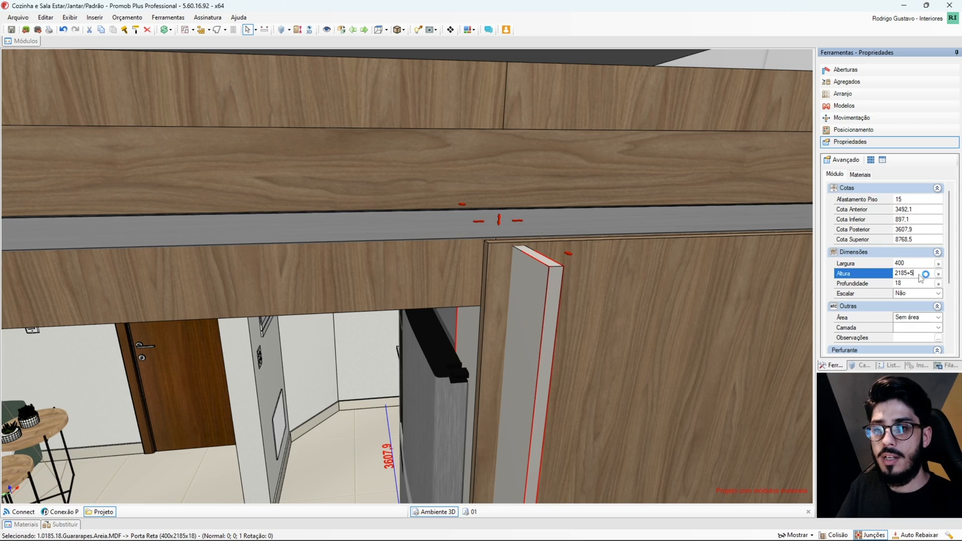
{"action": "key", "text": "Return"}
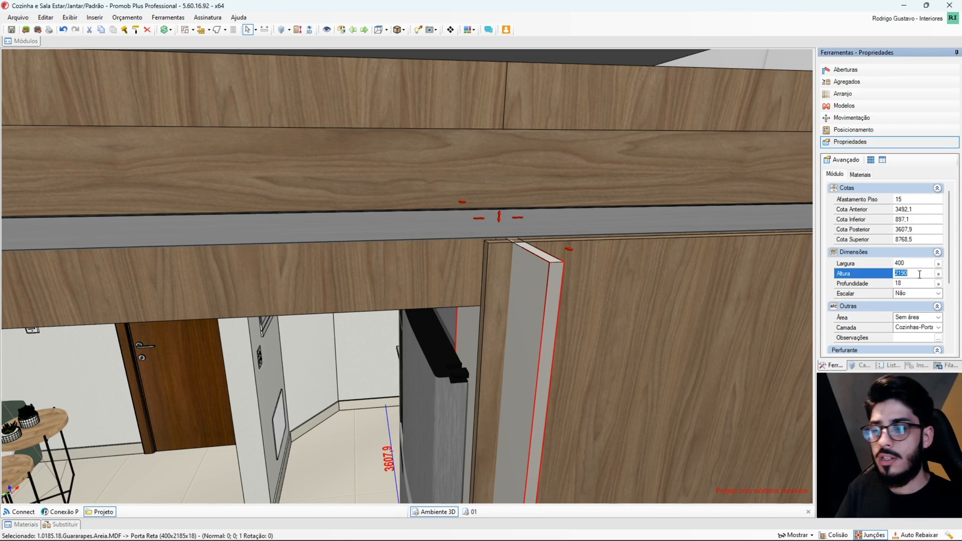
Step: Slide the existing wooden door fully across the doorway to an opening value of 0, and hide it
{"action": "scroll", "coordinate": [561, 291], "scroll_direction": "down", "scroll_amount": 1}
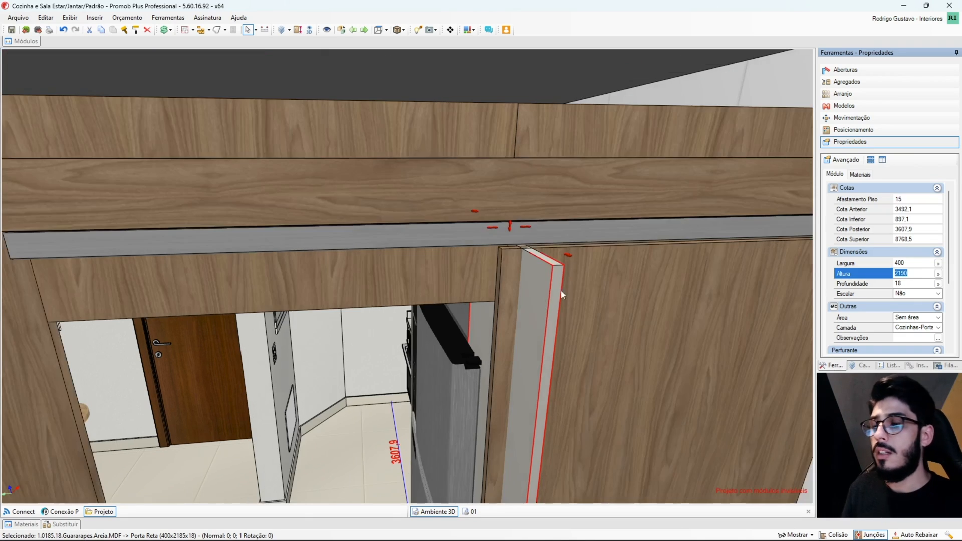
{"action": "middle_click_drag", "start_coordinate": [561, 290], "coordinate": [491, 225]}
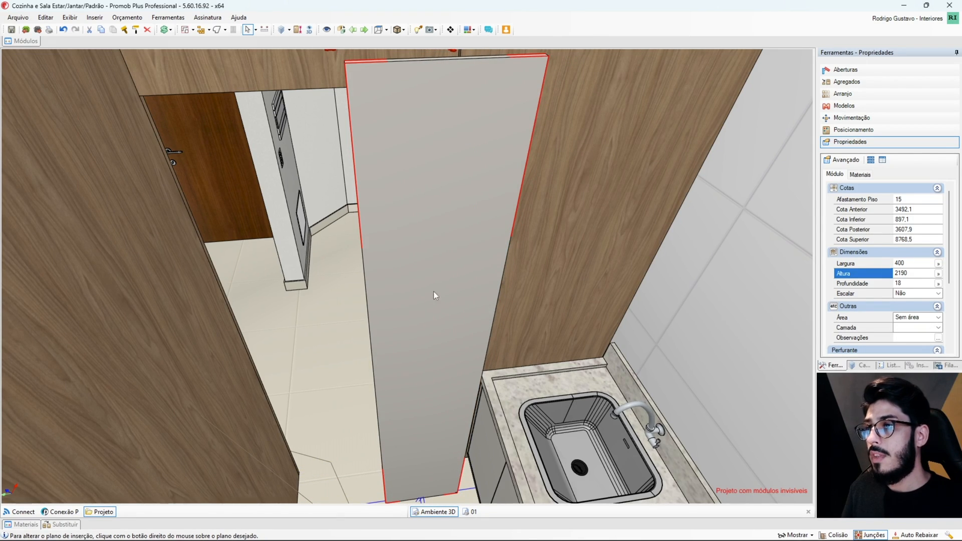
{"action": "middle_click_drag", "start_coordinate": [434, 290], "coordinate": [549, 225]}
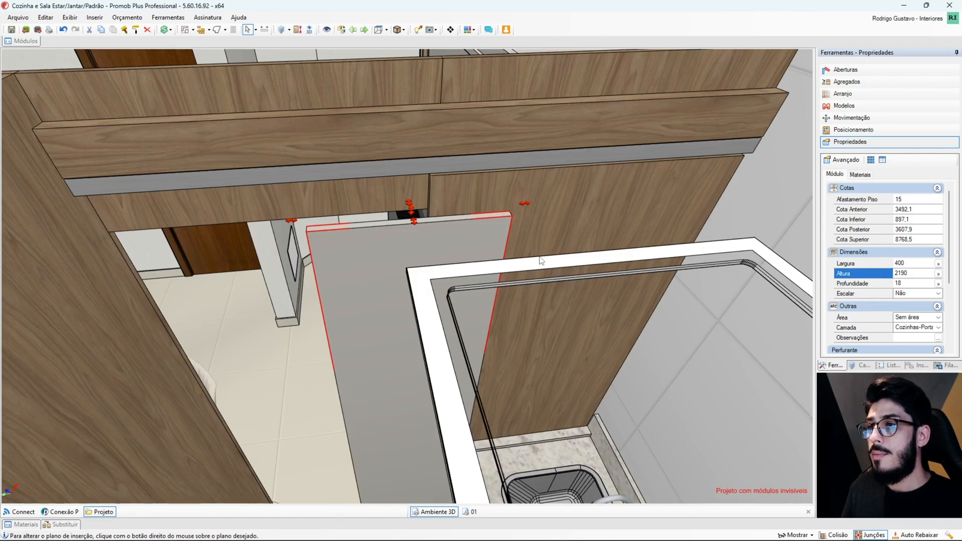
{"action": "left_click", "coordinate": [558, 223]}
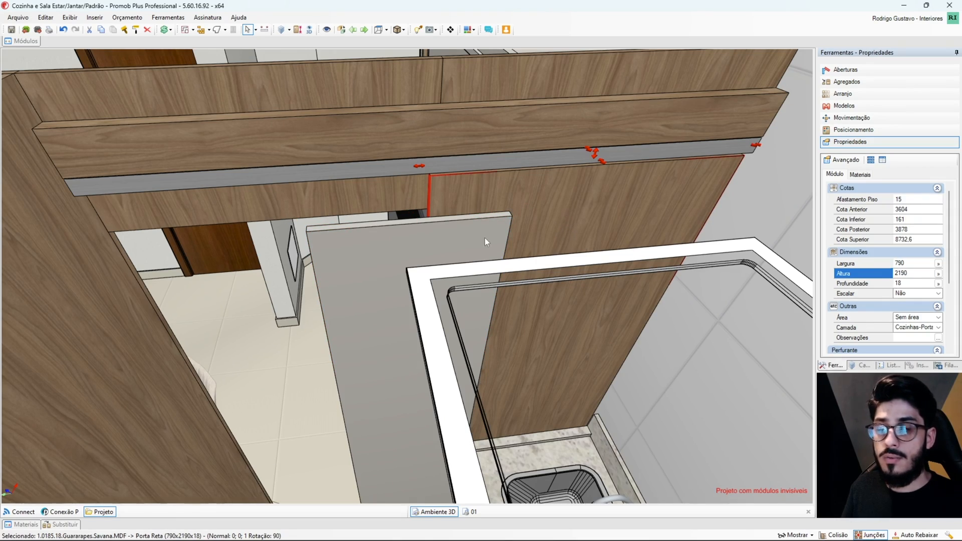
{"action": "middle_click_drag", "start_coordinate": [364, 299], "coordinate": [277, 255]}
{"action": "scroll", "coordinate": [230, 158], "scroll_direction": "up", "scroll_amount": 2}
{"action": "left_click", "coordinate": [846, 69]}
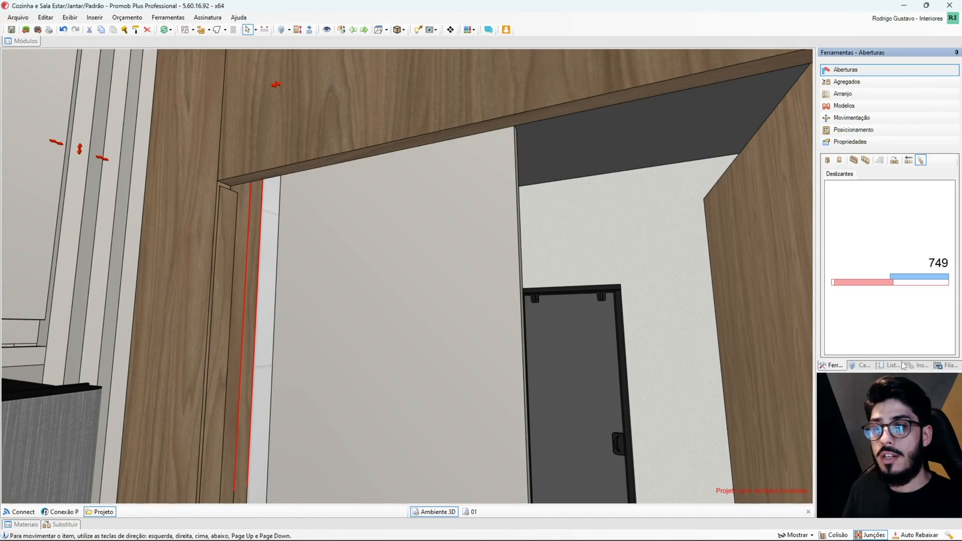
{"action": "left_click_drag", "start_coordinate": [872, 285], "coordinate": [925, 284]}
{"action": "middle_click_drag", "start_coordinate": [474, 264], "coordinate": [936, 288]}
{"action": "left_click_drag", "start_coordinate": [930, 283], "coordinate": [933, 285]}
{"action": "middle_click_drag", "start_coordinate": [443, 295], "coordinate": [456, 305]}
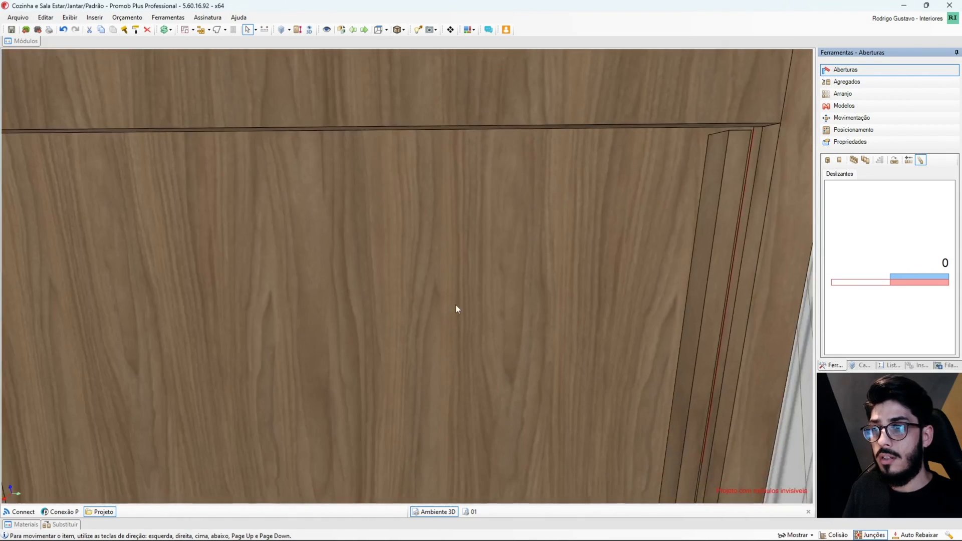
{"action": "scroll", "coordinate": [416, 301], "scroll_direction": "down", "scroll_amount": 2}
{"action": "key", "text": "ctrl+h"}
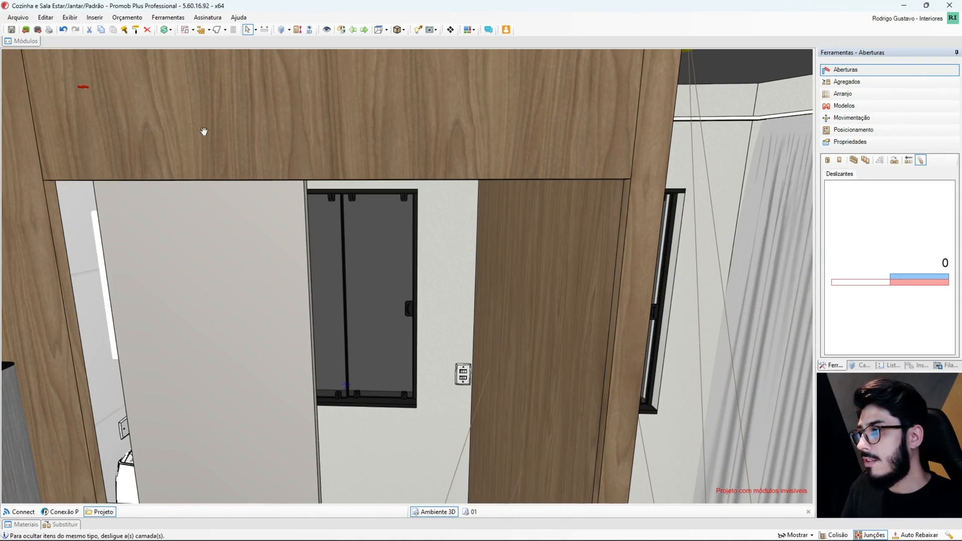
Step: Check the dimensions of the panel spanning the doorway to find the opening's width
{"action": "middle_click_drag", "start_coordinate": [204, 131], "coordinate": [288, 107]}
{"action": "left_click", "coordinate": [245, 184]}
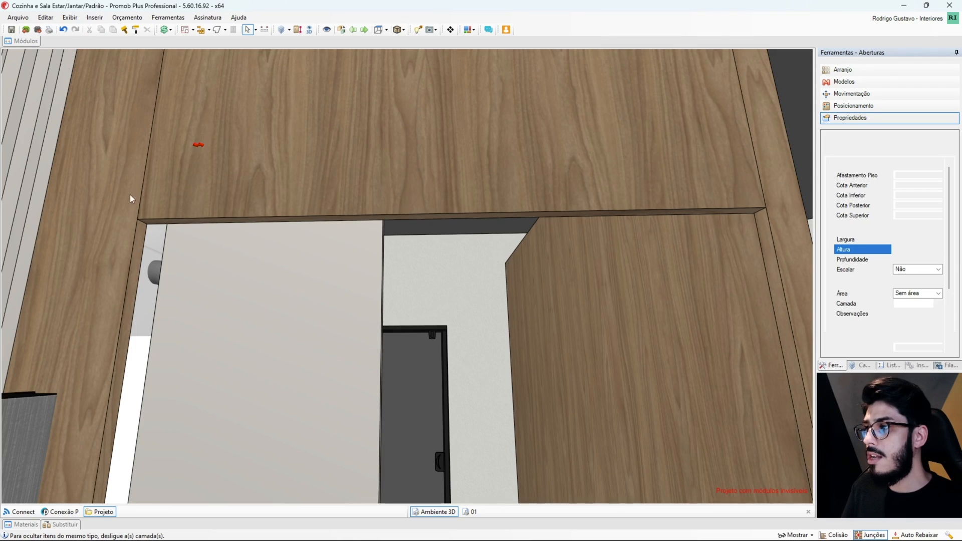
{"action": "left_click", "coordinate": [756, 211]}
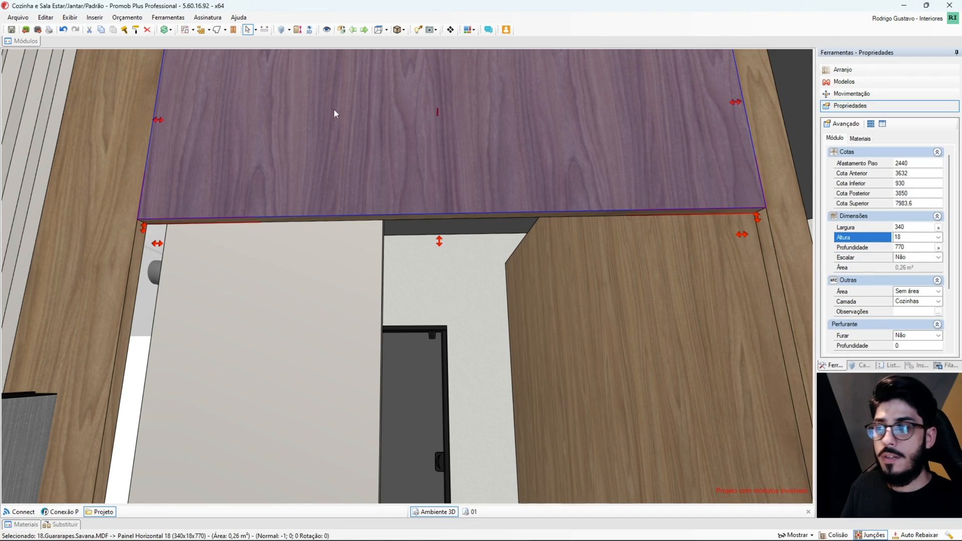
{"action": "middle_click_drag", "start_coordinate": [334, 109], "coordinate": [337, 314]}
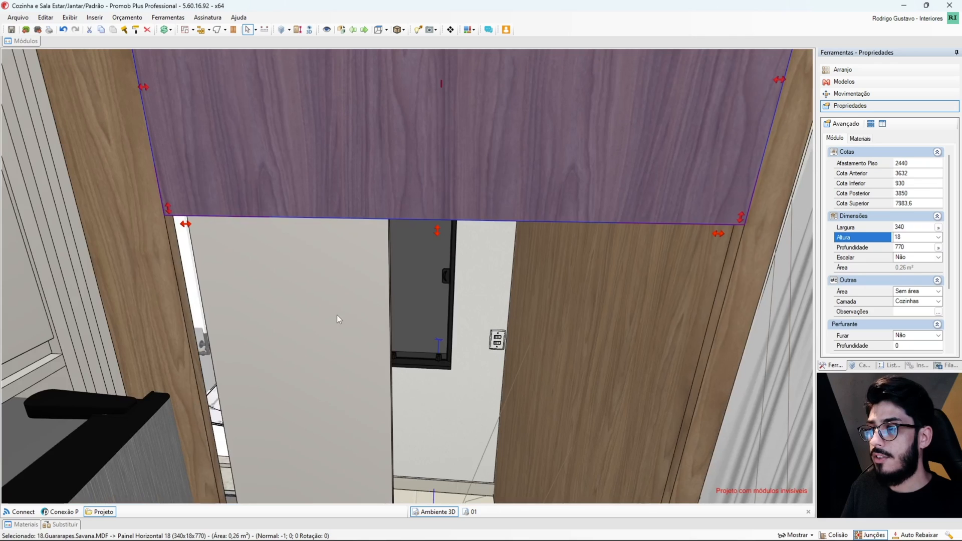
Step: Set the new grey door's width to 770 mm
{"action": "left_click", "coordinate": [312, 318]}
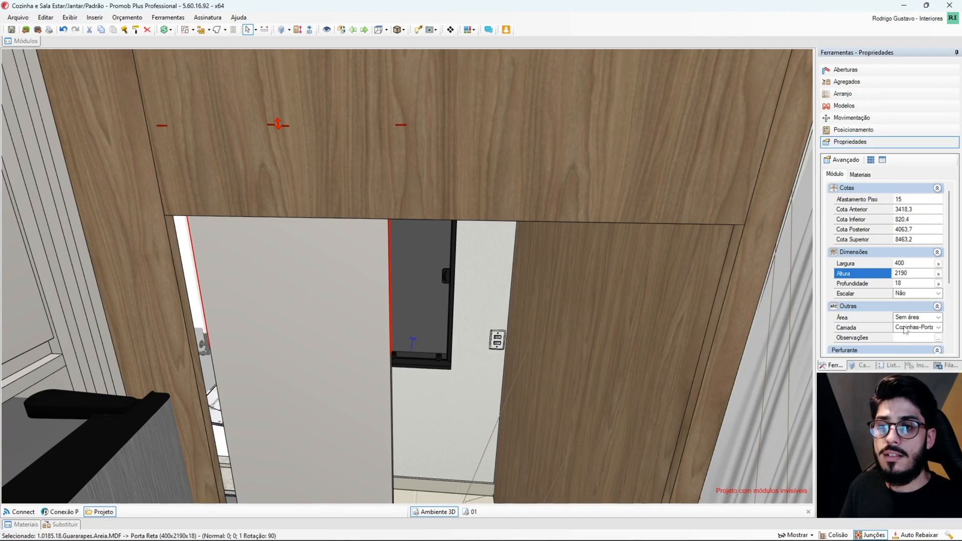
{"action": "left_click", "coordinate": [911, 265]}
{"action": "type", "text": "77"}
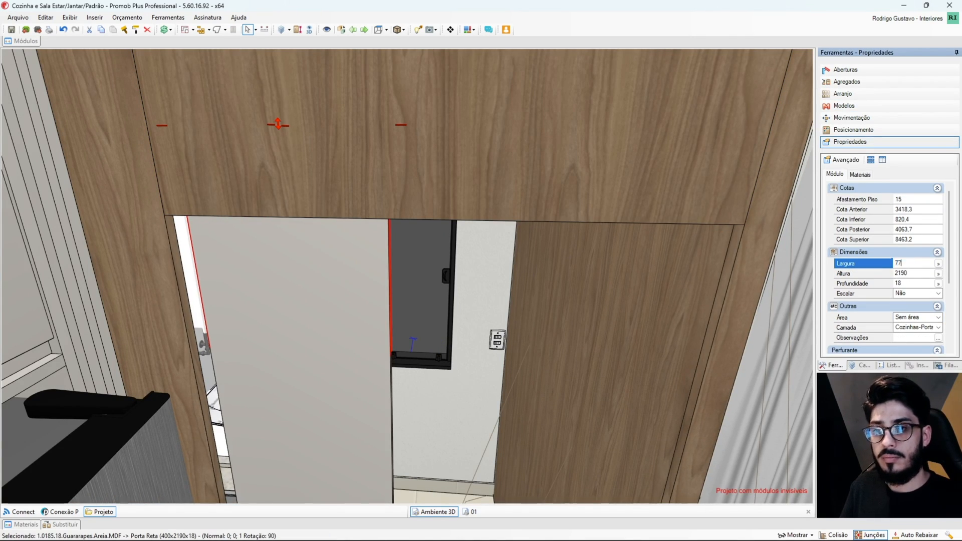
{"action": "type", "text": "0"}
{"action": "key", "text": "Return"}
Step: Reposition the new door beneath the rail so it covers the doorway, at relative position X 780, Y -8
{"action": "scroll", "coordinate": [538, 288], "scroll_direction": "down", "scroll_amount": 2}
{"action": "middle_click_drag", "start_coordinate": [537, 288], "coordinate": [387, 348]}
{"action": "left_click_drag", "start_coordinate": [290, 213], "coordinate": [290, 213]}
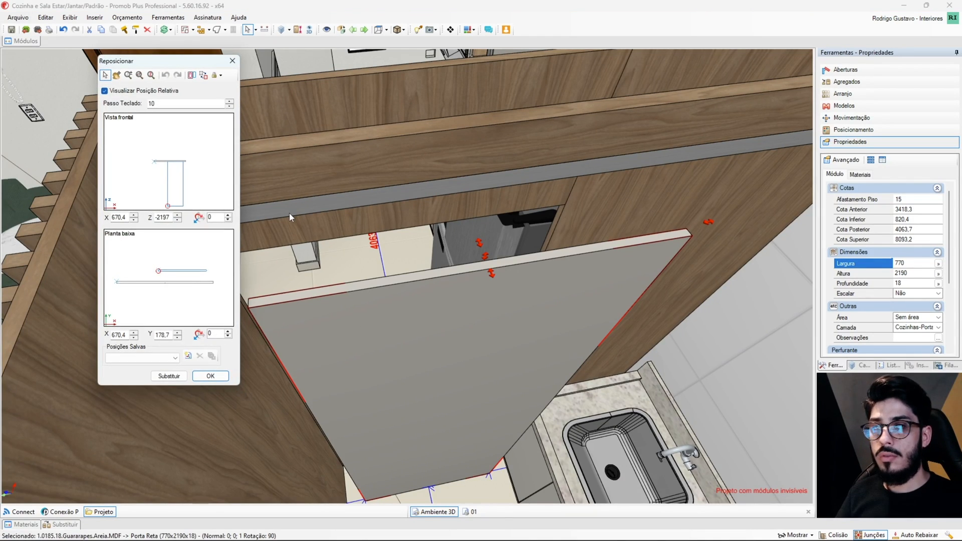
{"action": "scroll", "coordinate": [215, 286], "scroll_direction": "up", "scroll_amount": 5}
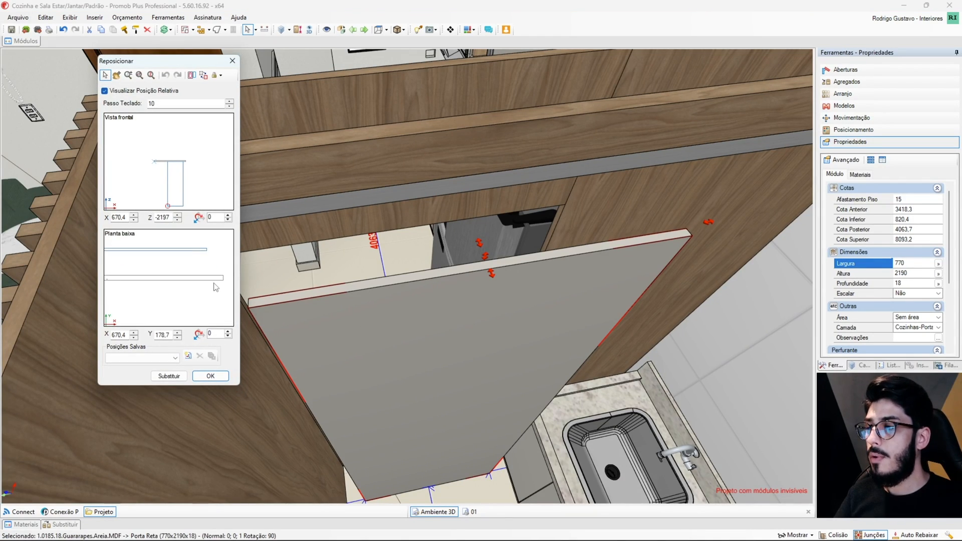
{"action": "left_click_drag", "start_coordinate": [215, 286], "coordinate": [216, 280]}
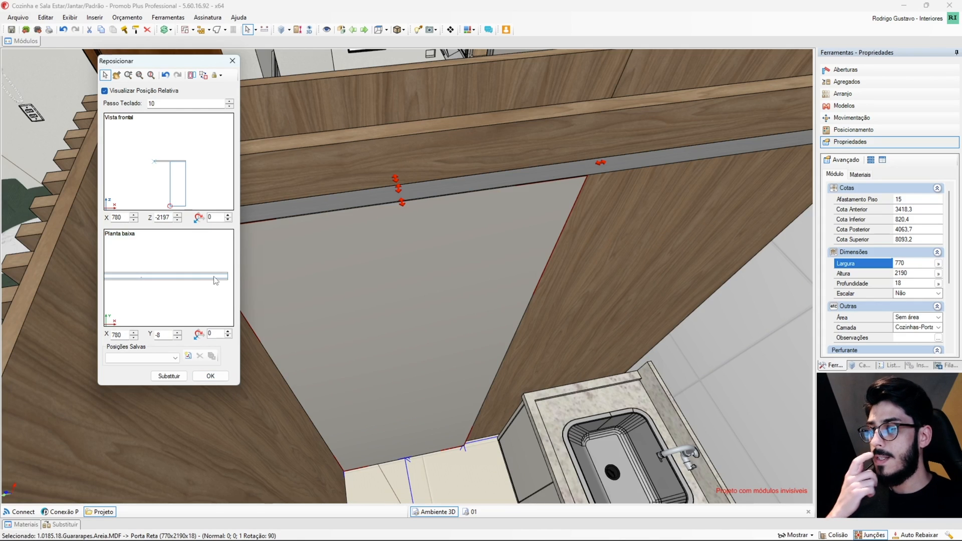
{"action": "left_click", "coordinate": [211, 376]}
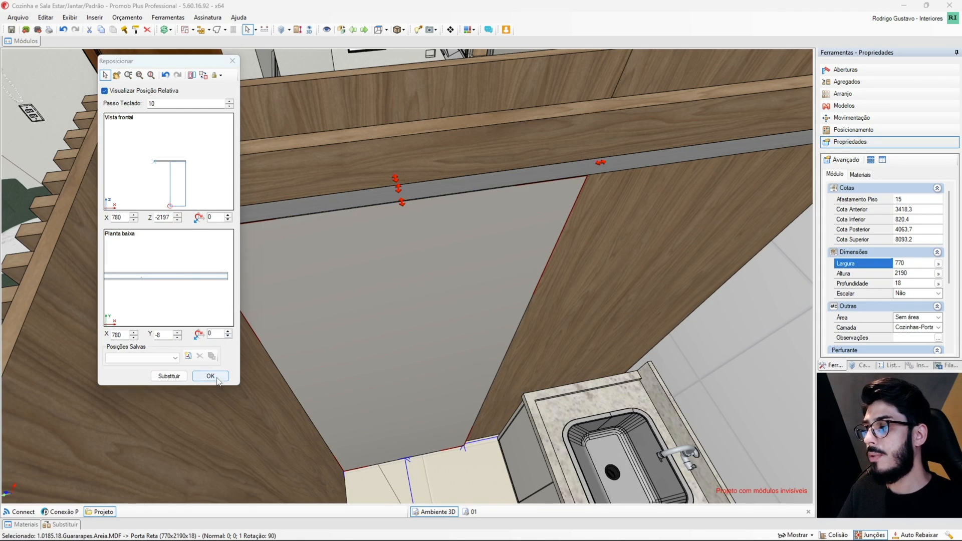
Step: Inspect the new door's fit along the wooden jamb beside the refrigerator, and its position under the rail from the sink side
{"action": "scroll", "coordinate": [337, 286], "scroll_direction": "up", "scroll_amount": 3}
{"action": "middle_click_drag", "start_coordinate": [377, 301], "coordinate": [534, 246]}
{"action": "scroll", "coordinate": [338, 253], "scroll_direction": "up", "scroll_amount": 2}
{"action": "scroll", "coordinate": [441, 266], "scroll_direction": "down", "scroll_amount": 3}
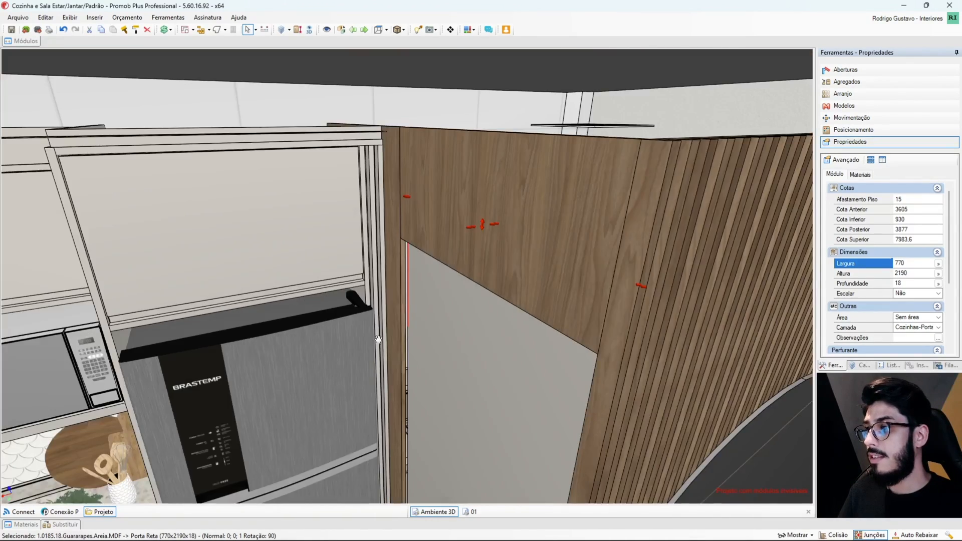
{"action": "middle_click_drag", "start_coordinate": [378, 339], "coordinate": [400, 364]}
{"action": "scroll", "coordinate": [393, 349], "scroll_direction": "up", "scroll_amount": 6}
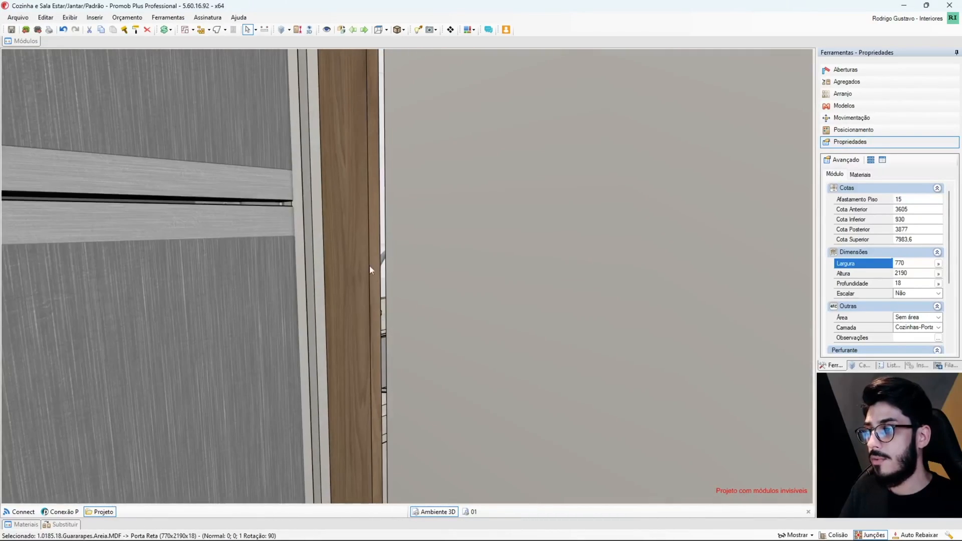
{"action": "middle_click_drag", "start_coordinate": [393, 259], "coordinate": [397, 338]}
{"action": "scroll", "coordinate": [390, 331], "scroll_direction": "down", "scroll_amount": 5}
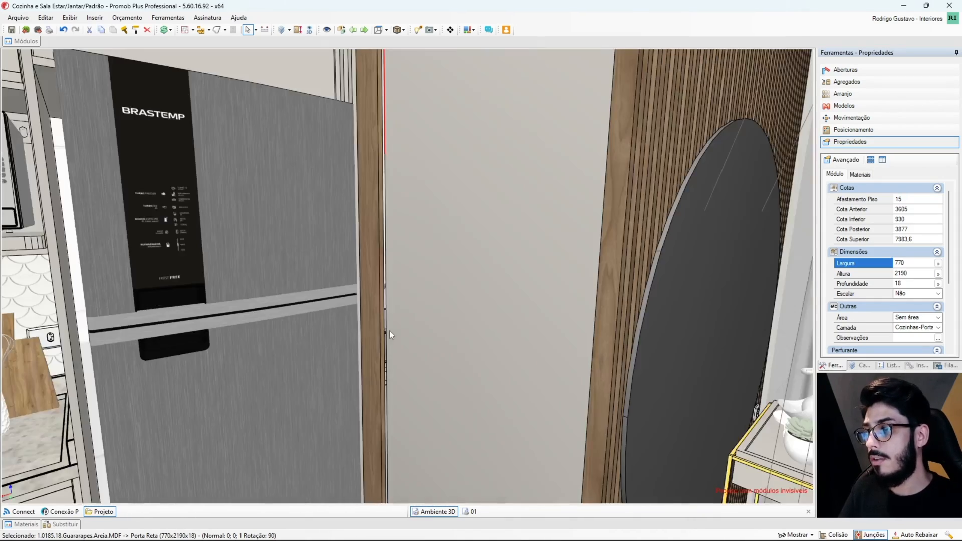
{"action": "scroll", "coordinate": [390, 308], "scroll_direction": "up", "scroll_amount": 6}
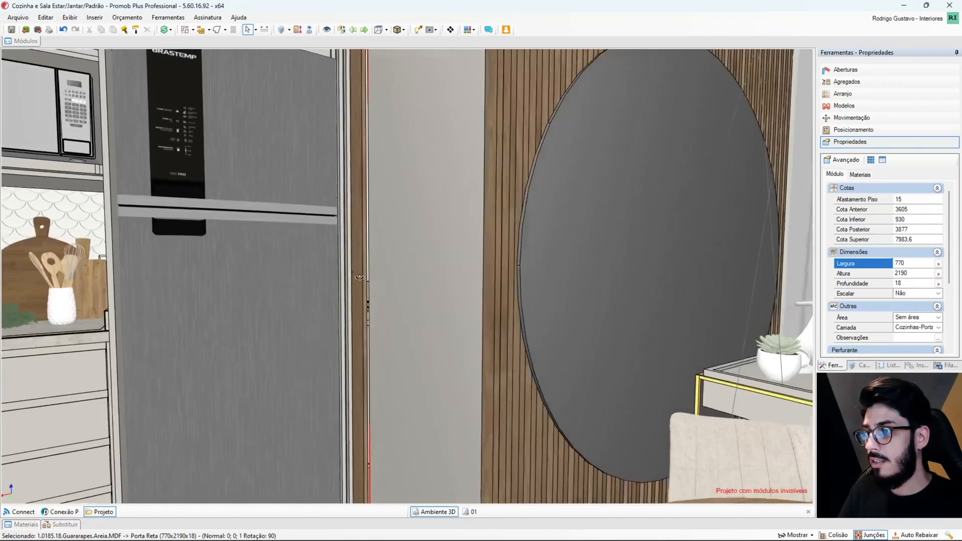
{"action": "middle_click_drag", "start_coordinate": [360, 277], "coordinate": [368, 300]}
{"action": "scroll", "coordinate": [367, 296], "scroll_direction": "up", "scroll_amount": 1}
{"action": "scroll", "coordinate": [365, 286], "scroll_direction": "up", "scroll_amount": 3}
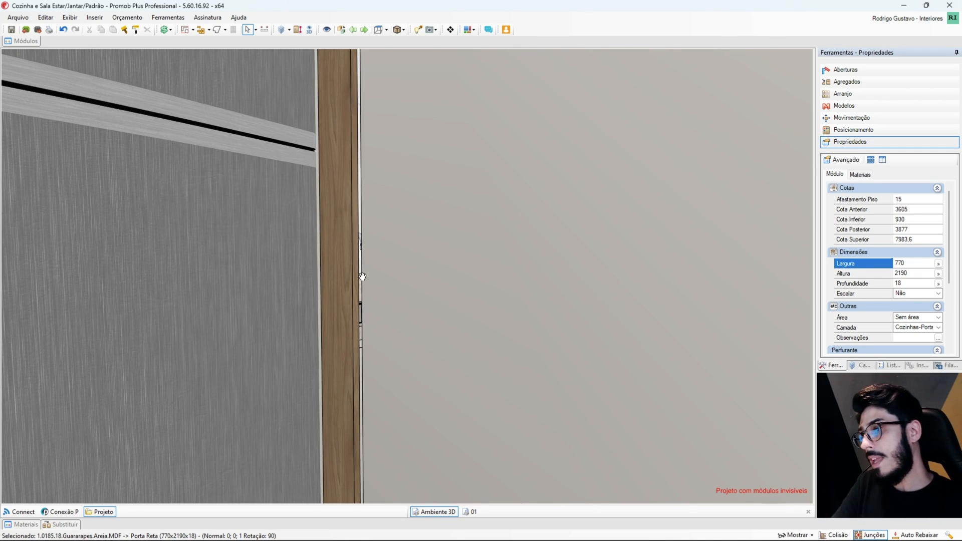
{"action": "middle_click_drag", "start_coordinate": [362, 277], "coordinate": [350, 483]}
{"action": "scroll", "coordinate": [363, 279], "scroll_direction": "down", "scroll_amount": 5}
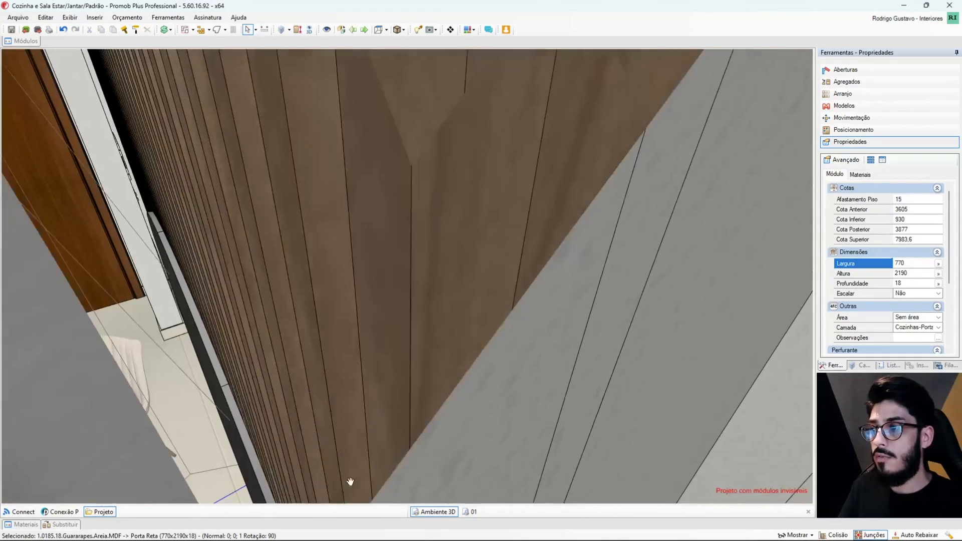
{"action": "scroll", "coordinate": [355, 206], "scroll_direction": "up", "scroll_amount": 2}
{"action": "middle_click_drag", "start_coordinate": [354, 206], "coordinate": [266, 296]}
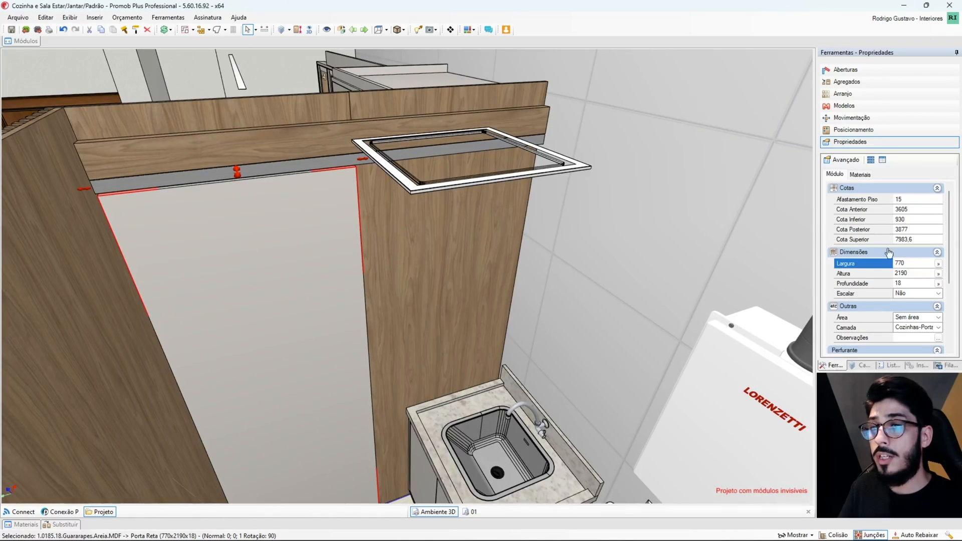
Step: Set the grey door's width to 900 mm and reposition it beneath the rail at relative position X 650, Y -8
{"action": "left_click", "coordinate": [917, 265]}
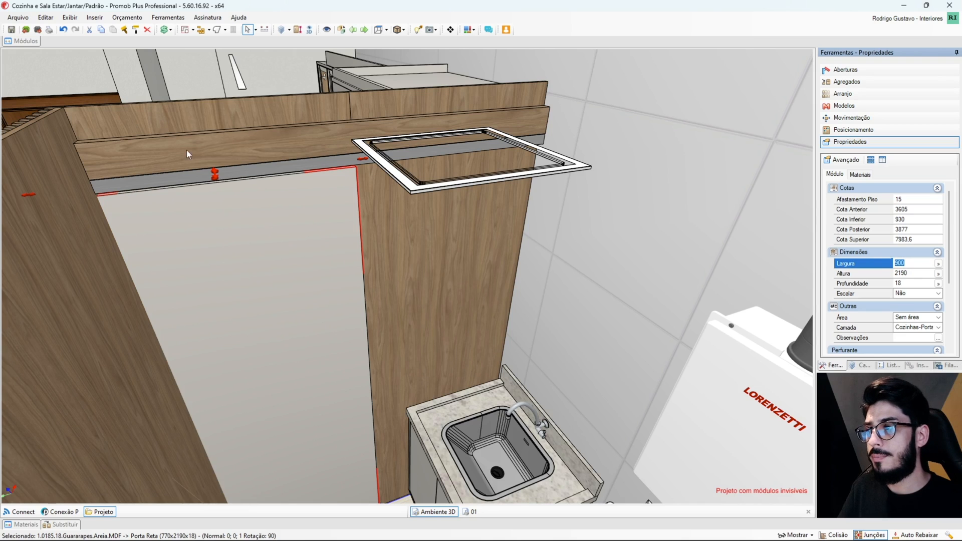
{"action": "double_click", "coordinate": [159, 184]}
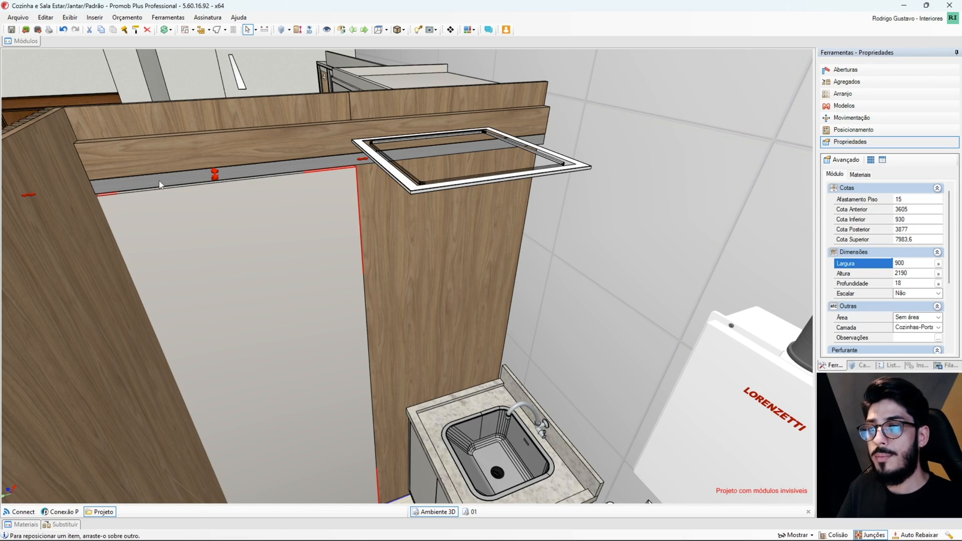
{"action": "left_click_drag", "start_coordinate": [190, 286], "coordinate": [214, 275]}
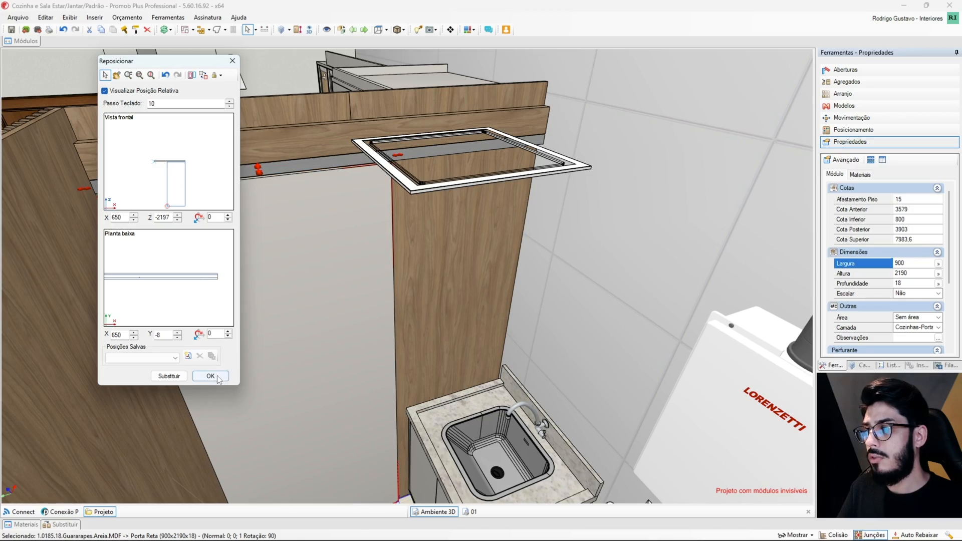
{"action": "left_click", "coordinate": [210, 375]}
Step: Try to slide the 900 mm grey door open along the rail from its closed position
{"action": "right_click_drag", "start_coordinate": [376, 280], "coordinate": [351, 276]}
{"action": "scroll", "coordinate": [318, 280], "scroll_direction": "down", "scroll_amount": 6}
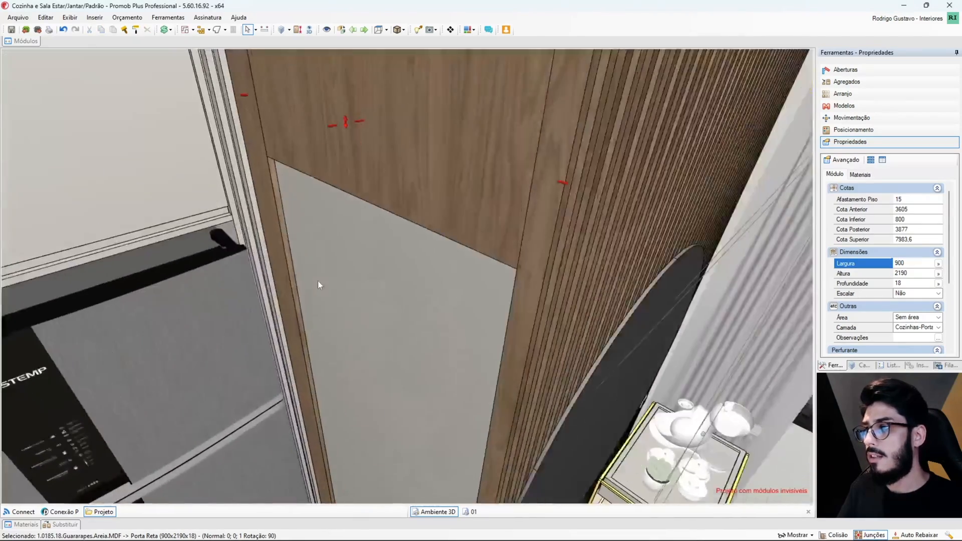
{"action": "scroll", "coordinate": [289, 188], "scroll_direction": "up", "scroll_amount": 5}
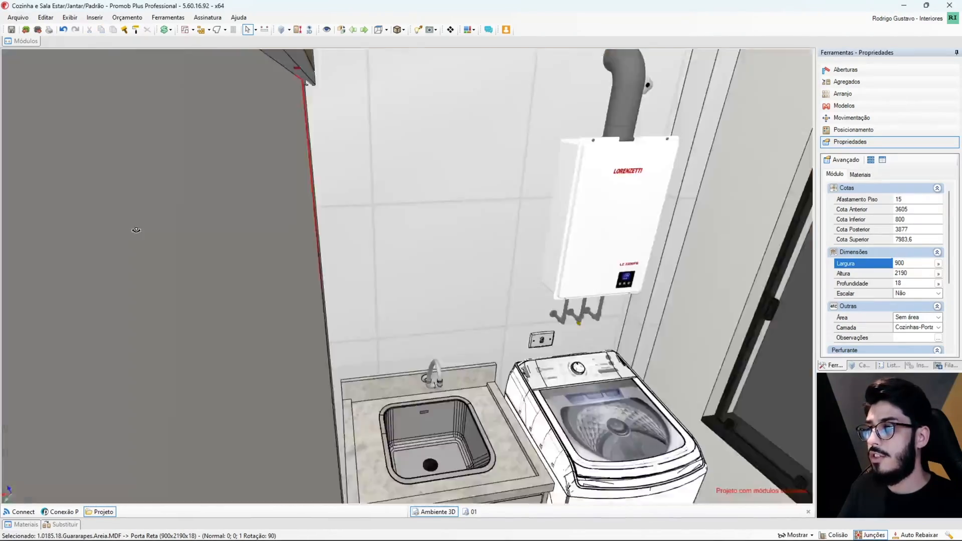
{"action": "right_click_drag", "start_coordinate": [289, 189], "coordinate": [381, 195]}
{"action": "left_click", "coordinate": [852, 70]}
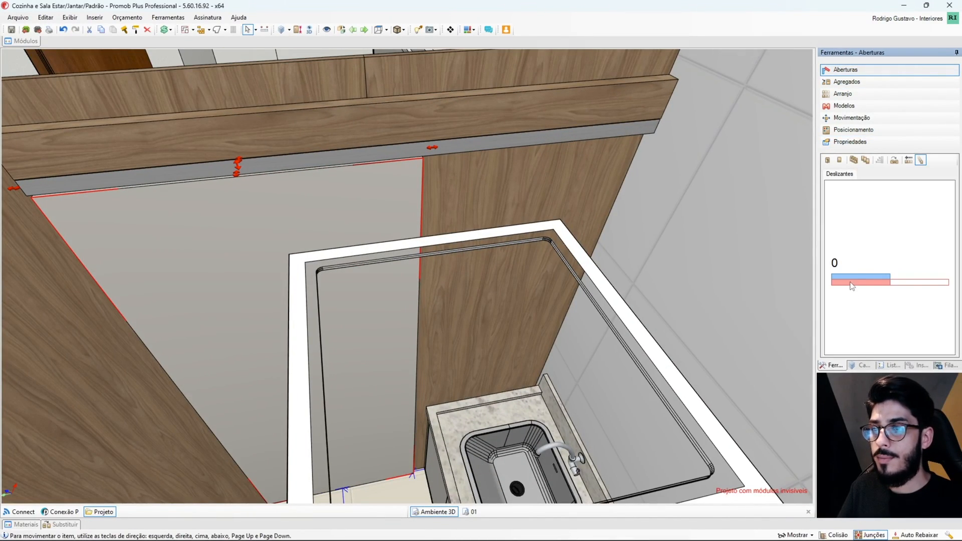
{"action": "left_click_drag", "start_coordinate": [853, 286], "coordinate": [404, 228]}
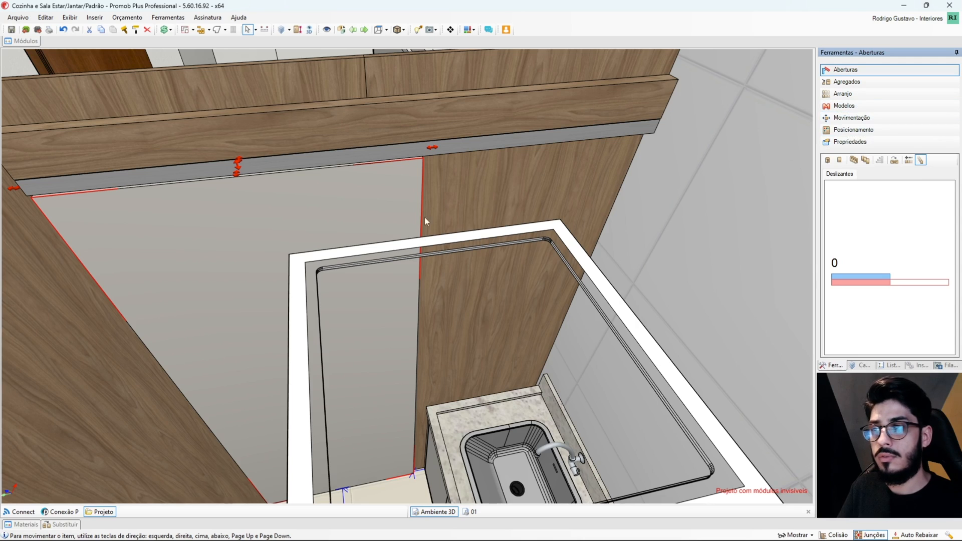
Step: Rotate the grey door 180° about its vertical axis and slide it open to 785
{"action": "left_click", "coordinate": [875, 119]}
{"action": "left_click", "coordinate": [877, 159]}
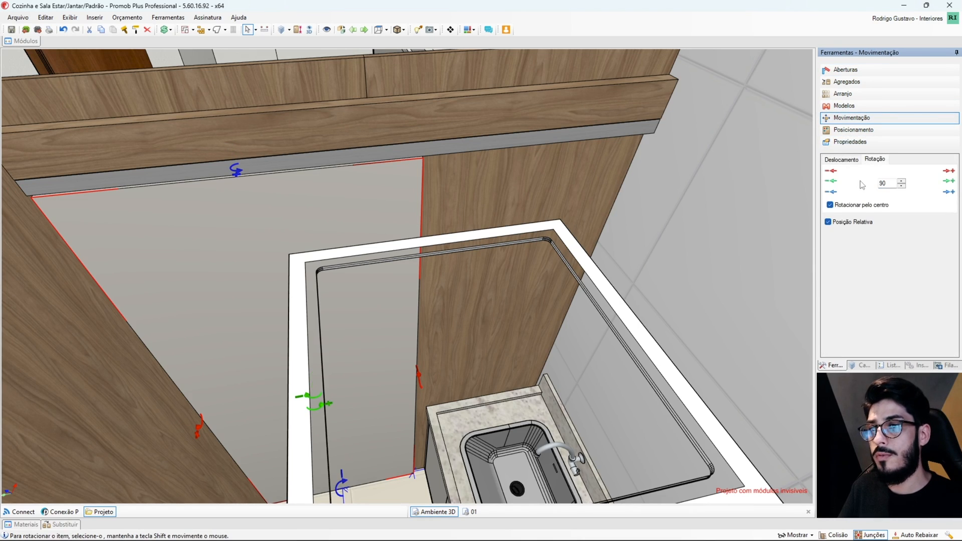
{"action": "left_click", "coordinate": [831, 192]}
{"action": "left_click", "coordinate": [831, 192]}
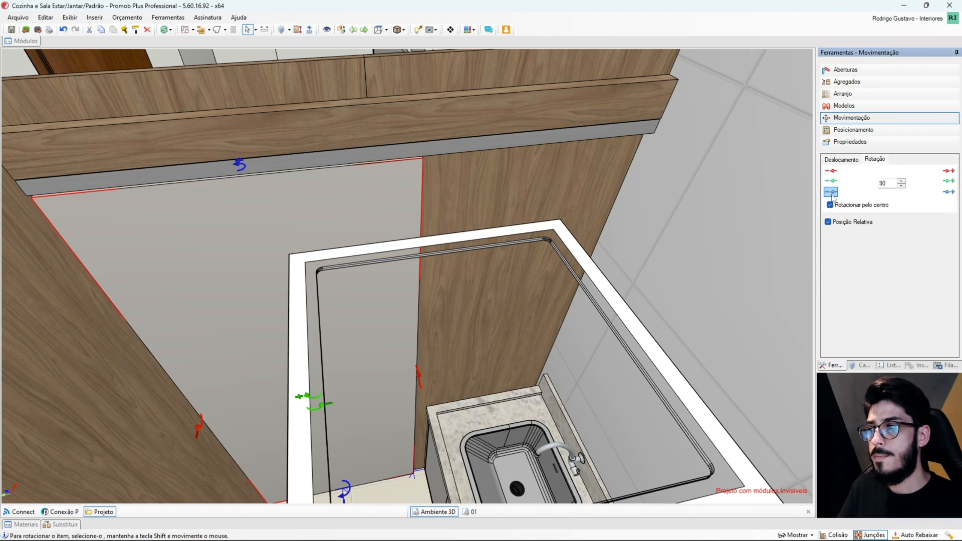
{"action": "left_click", "coordinate": [875, 71]}
{"action": "left_click_drag", "start_coordinate": [846, 284], "coordinate": [906, 284]}
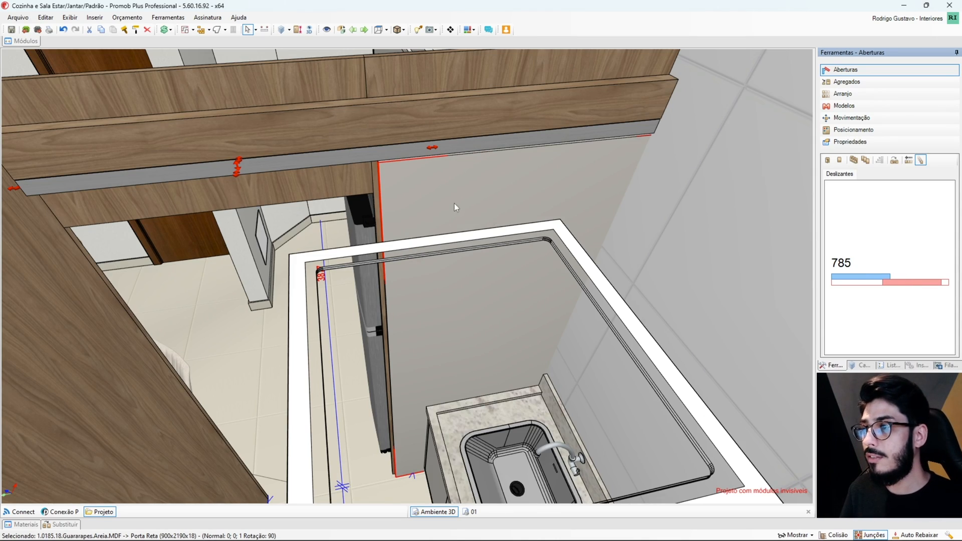
Step: Inspect from the kitchen side how the open grey door sits behind the jamb beside the refrigerator
{"action": "middle_click_drag", "start_coordinate": [454, 203], "coordinate": [654, 157]}
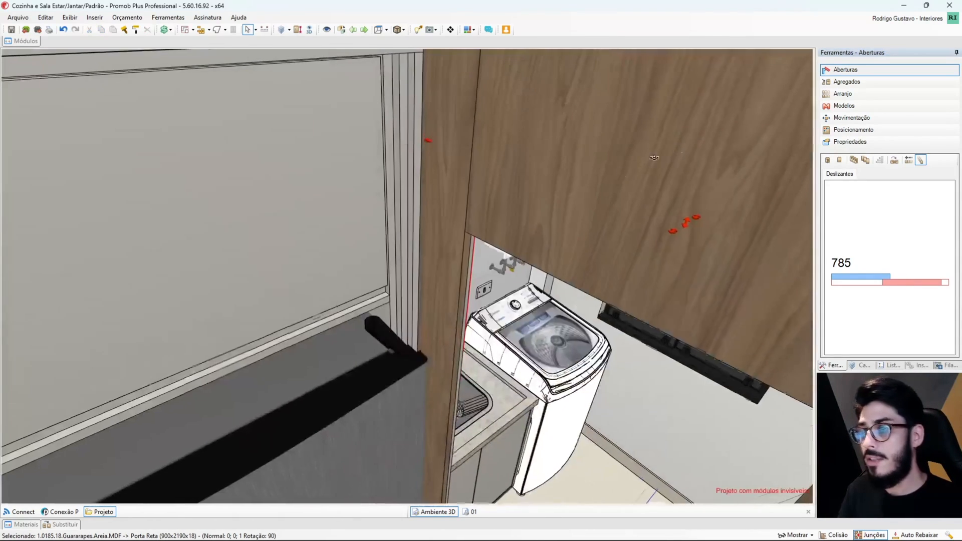
{"action": "scroll", "coordinate": [476, 256], "scroll_direction": "down", "scroll_amount": 3}
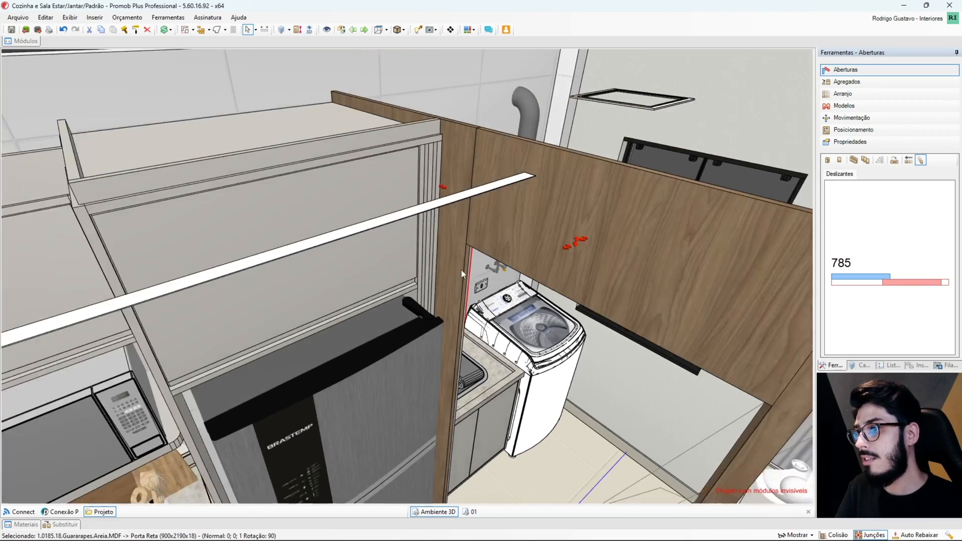
{"action": "middle_click_drag", "start_coordinate": [449, 296], "coordinate": [404, 234]}
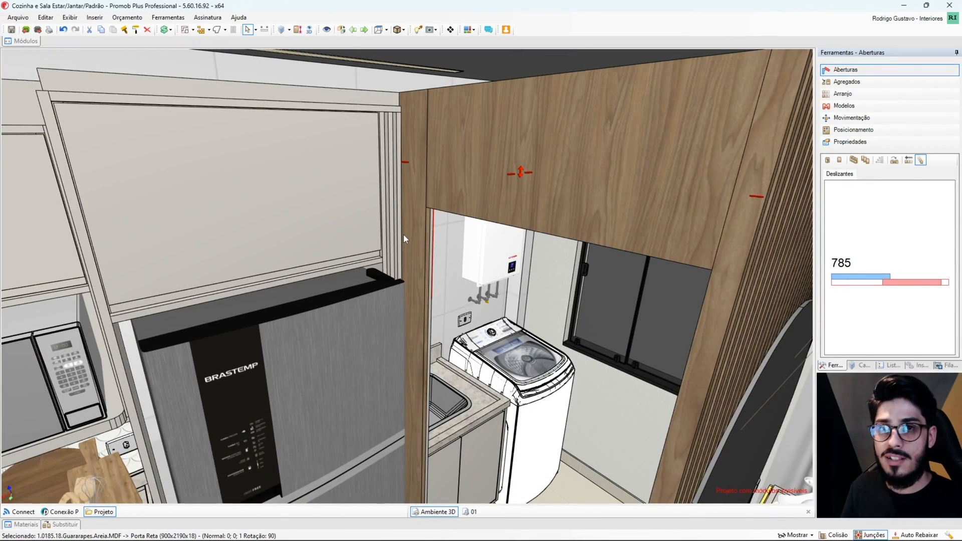
{"action": "scroll", "coordinate": [404, 234], "scroll_direction": "up", "scroll_amount": 10}
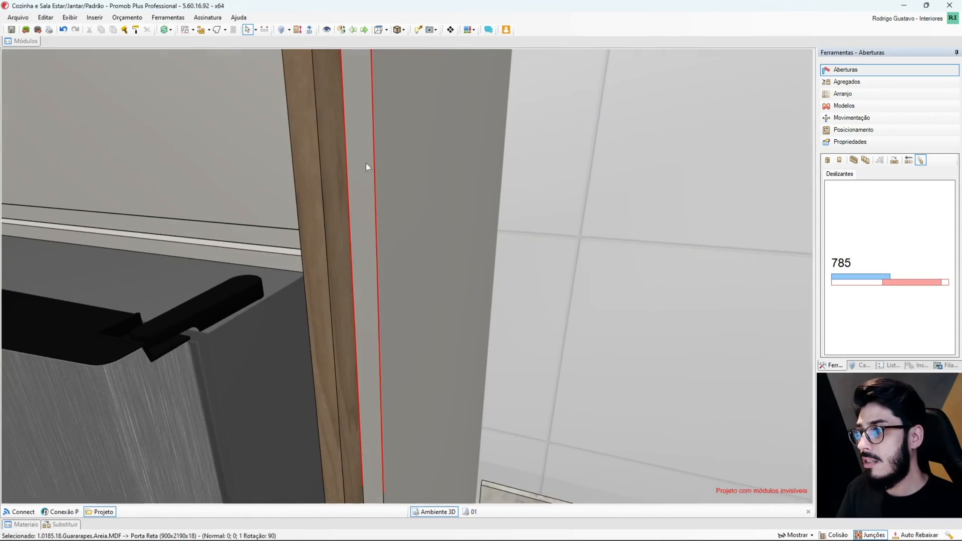
{"action": "middle_click_drag", "start_coordinate": [365, 163], "coordinate": [404, 257]}
{"action": "scroll", "coordinate": [357, 336], "scroll_direction": "down", "scroll_amount": 5}
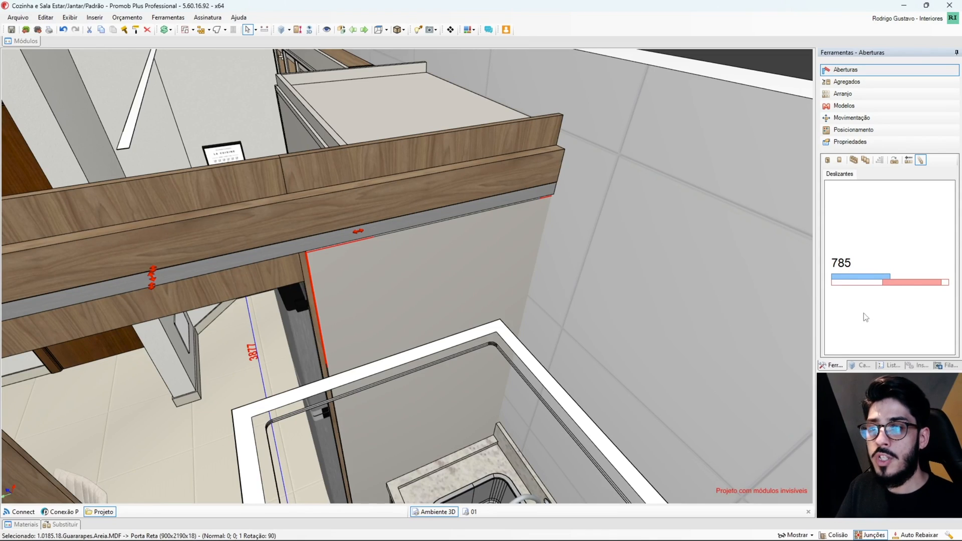
Step: Slide the grey door partly closed to 639 and examine how far it projects past the jamb into the doorway
{"action": "left_click_drag", "start_coordinate": [907, 283], "coordinate": [899, 285]}
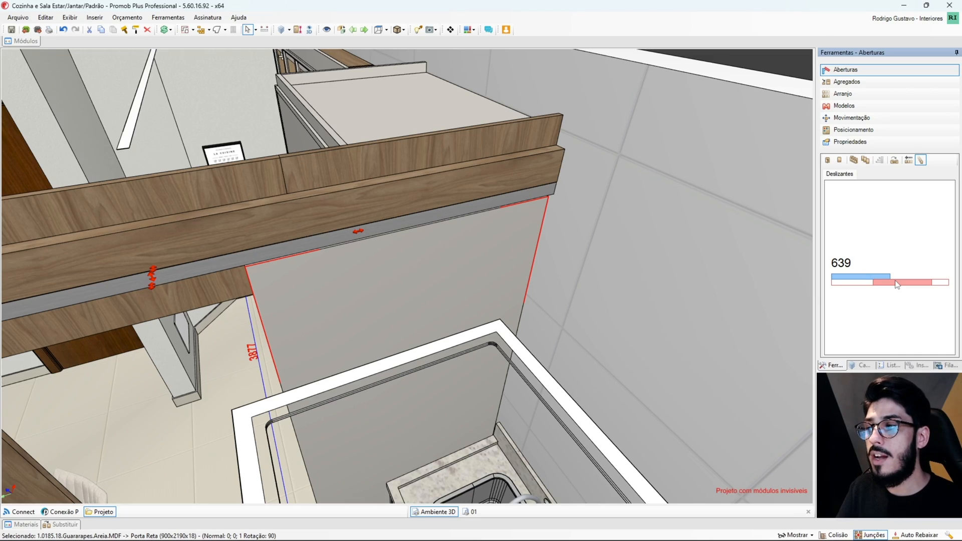
{"action": "middle_click_drag", "start_coordinate": [438, 248], "coordinate": [427, 260]}
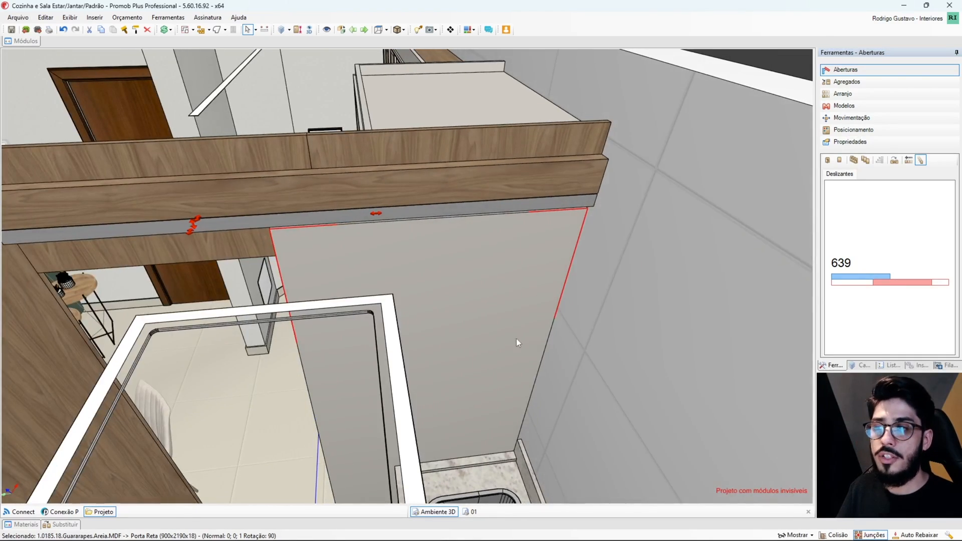
{"action": "middle_click_drag", "start_coordinate": [474, 283], "coordinate": [745, 275]}
{"action": "middle_click_drag", "start_coordinate": [451, 301], "coordinate": [354, 150]}
{"action": "middle_click_drag", "start_coordinate": [436, 286], "coordinate": [371, 166]}
{"action": "middle_click_drag", "start_coordinate": [416, 397], "coordinate": [498, 435]}
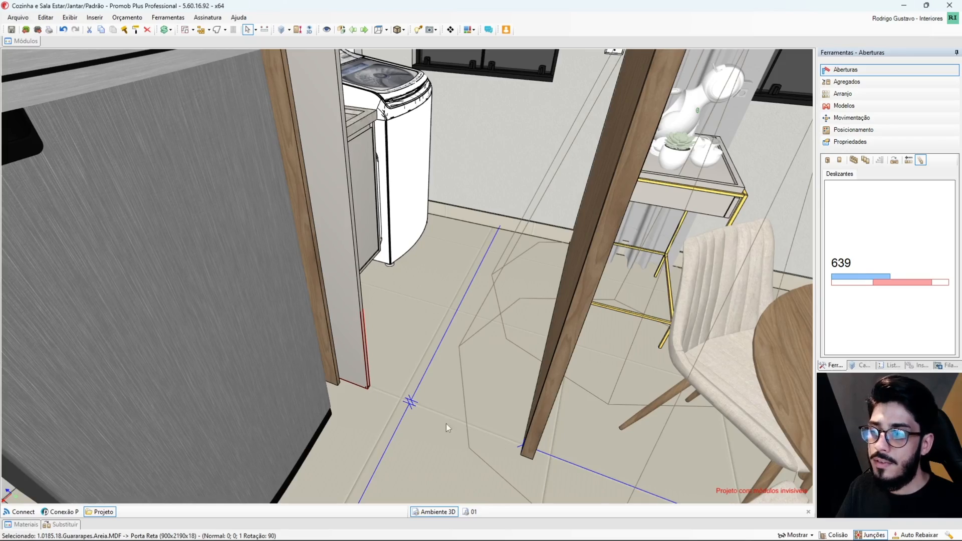
{"action": "middle_click_drag", "start_coordinate": [420, 400], "coordinate": [435, 309]}
{"action": "middle_click_drag", "start_coordinate": [422, 273], "coordinate": [576, 296]}
Step: Delete the grey test door from beneath the rail
{"action": "left_click_drag", "start_coordinate": [912, 285], "coordinate": [905, 286]}
{"action": "middle_click_drag", "start_coordinate": [521, 310], "coordinate": [472, 310]}
{"action": "key", "text": "Delete"}
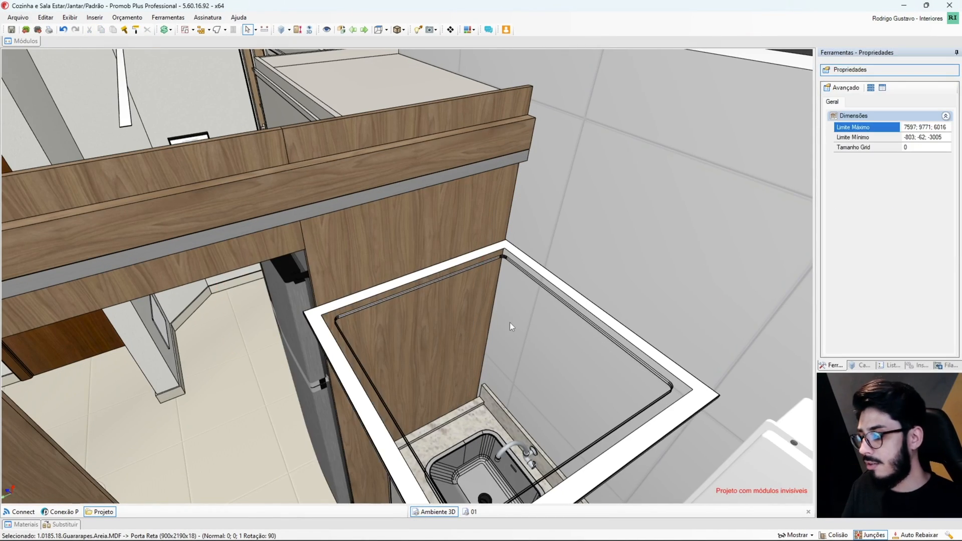
Step: Slide the wooden door open along the rail to 722, leaving its front edge projecting past the refrigerator-side jamb
{"action": "left_click", "coordinate": [310, 231]}
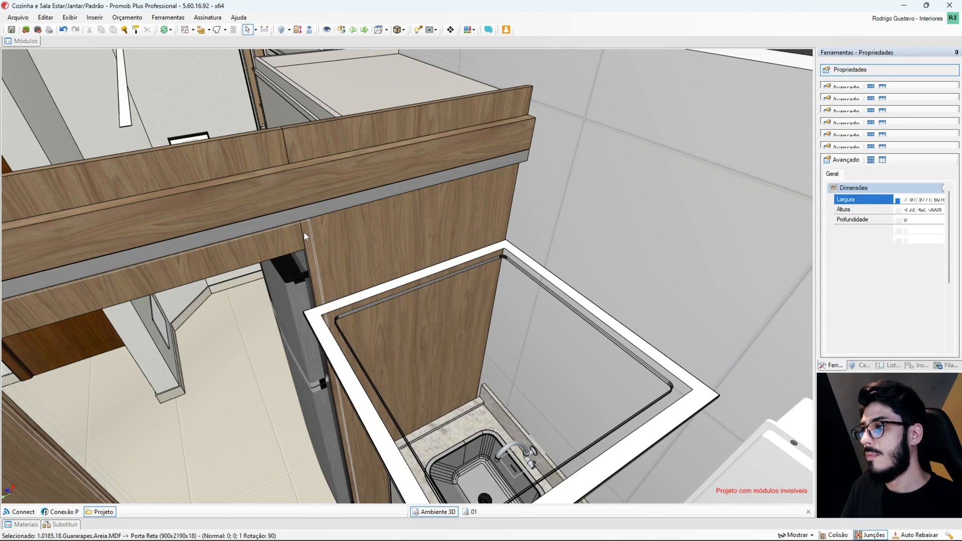
{"action": "left_click", "coordinate": [304, 232]}
{"action": "scroll", "coordinate": [302, 231], "scroll_direction": "up", "scroll_amount": 3}
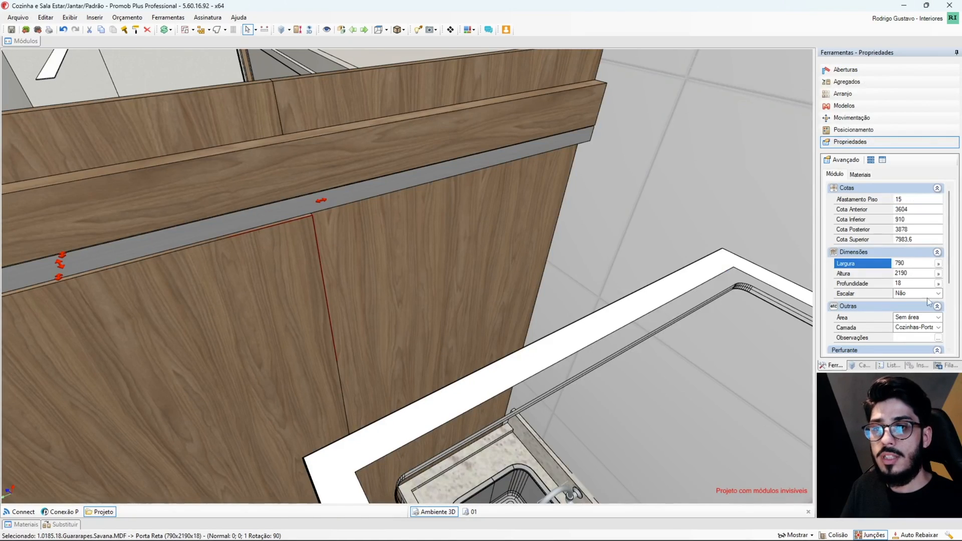
{"action": "scroll", "coordinate": [281, 310], "scroll_direction": "down", "scroll_amount": 3}
{"action": "middle_click_drag", "start_coordinate": [281, 311], "coordinate": [366, 291]}
{"action": "left_click", "coordinate": [845, 70]}
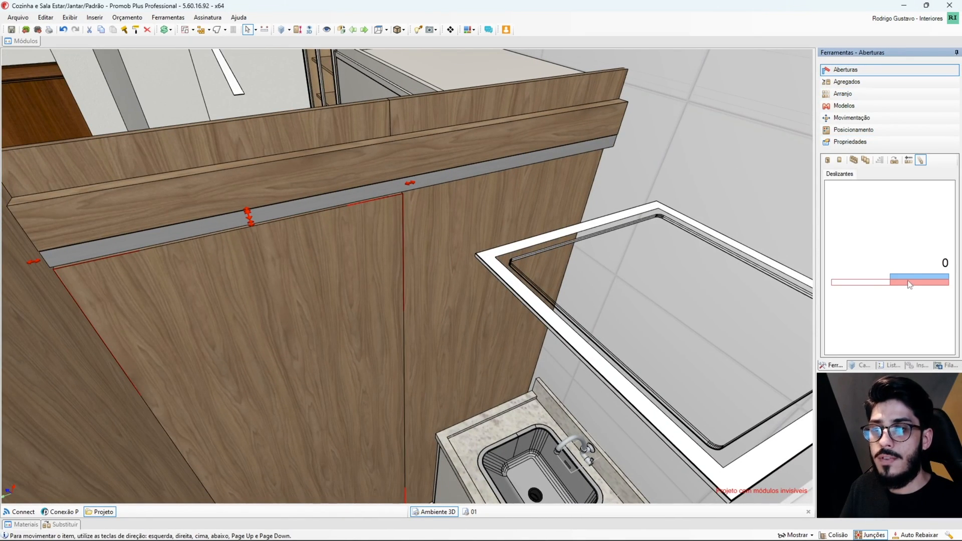
{"action": "left_click_drag", "start_coordinate": [910, 284], "coordinate": [854, 284]}
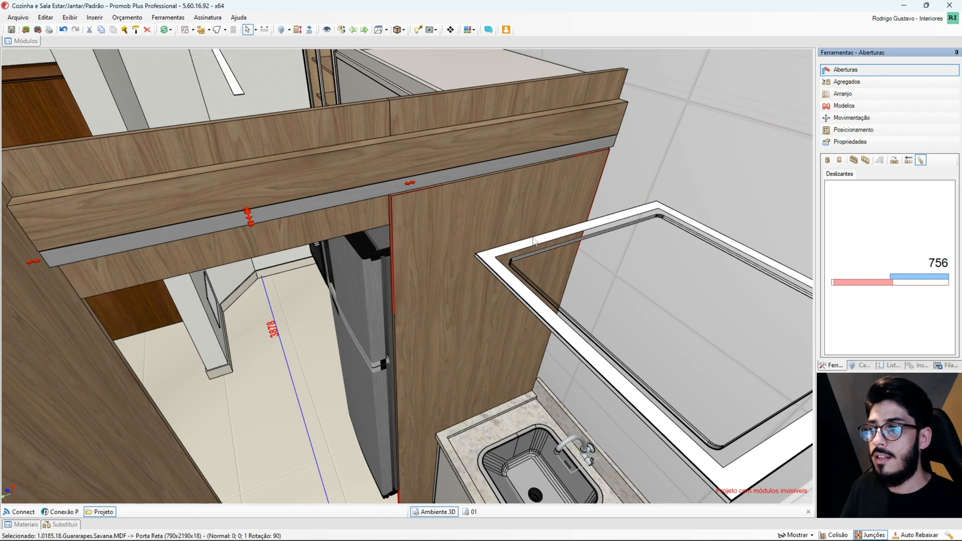
{"action": "scroll", "coordinate": [416, 236], "scroll_direction": "up", "scroll_amount": 3}
{"action": "middle_click_drag", "start_coordinate": [413, 287], "coordinate": [425, 179]}
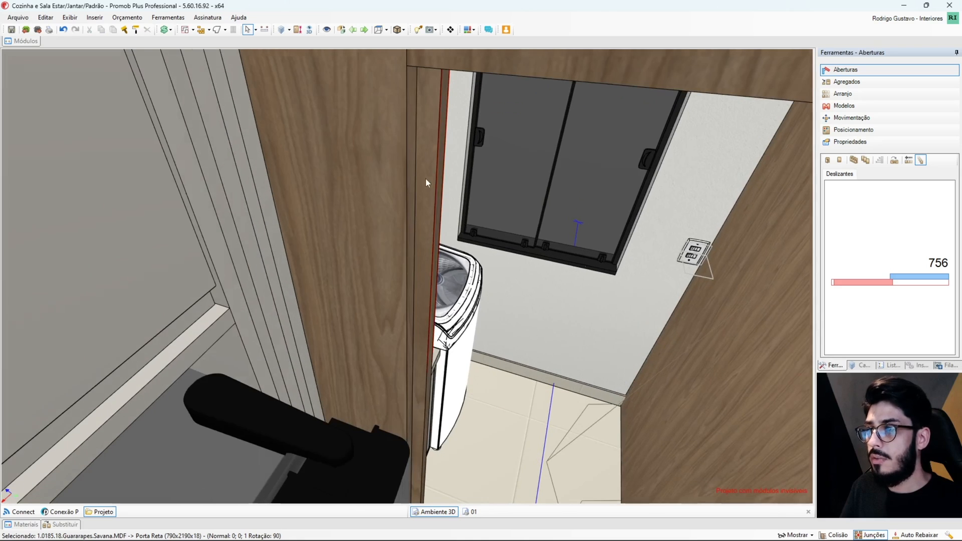
{"action": "left_click_drag", "start_coordinate": [864, 287], "coordinate": [866, 287]}
Step: Inspect the open wooden door's rear edge against the fixed panel's end and its position under the rail from the laundry side
{"action": "middle_click_drag", "start_coordinate": [421, 266], "coordinate": [243, 350]}
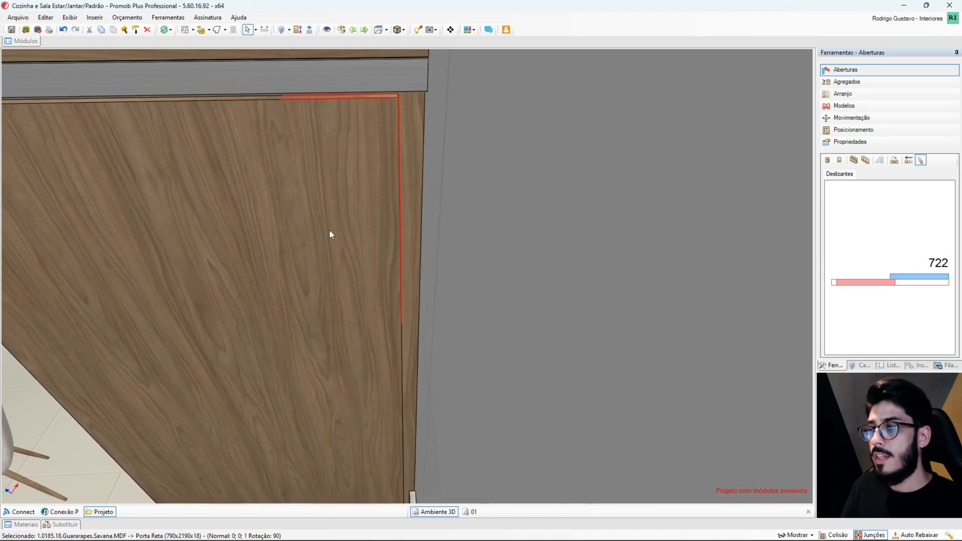
{"action": "middle_click_drag", "start_coordinate": [405, 283], "coordinate": [407, 131]}
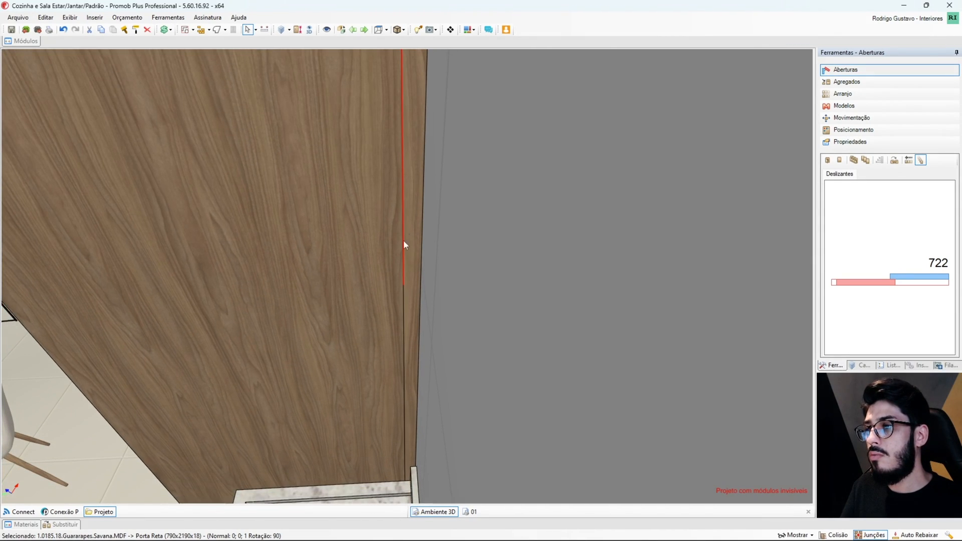
{"action": "scroll", "coordinate": [411, 413], "scroll_direction": "up", "scroll_amount": 5}
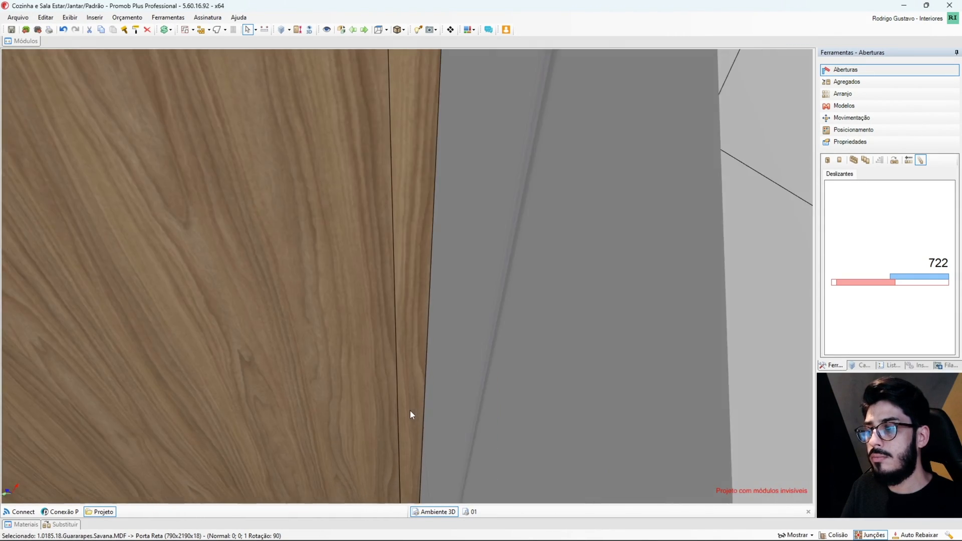
{"action": "scroll", "coordinate": [403, 371], "scroll_direction": "down", "scroll_amount": 4}
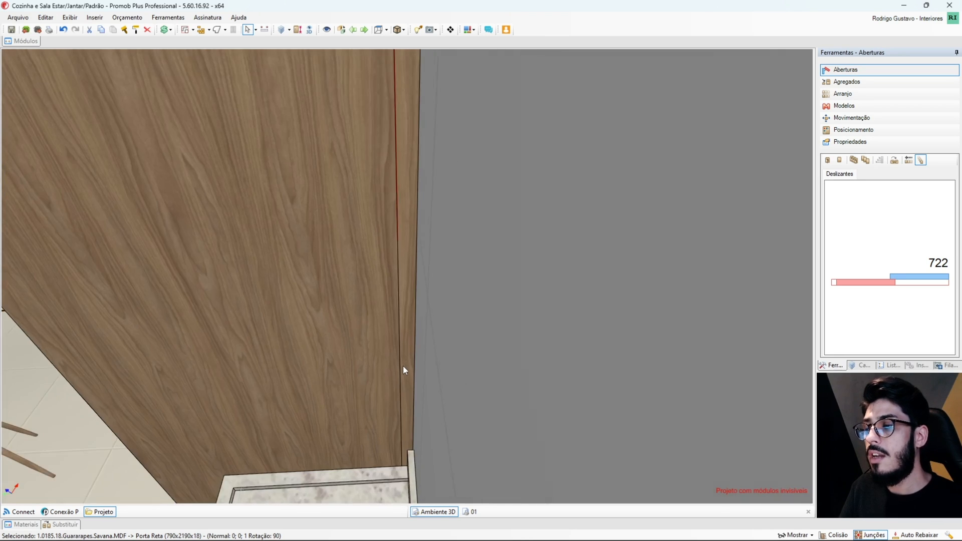
{"action": "scroll", "coordinate": [457, 412], "scroll_direction": "down", "scroll_amount": 5}
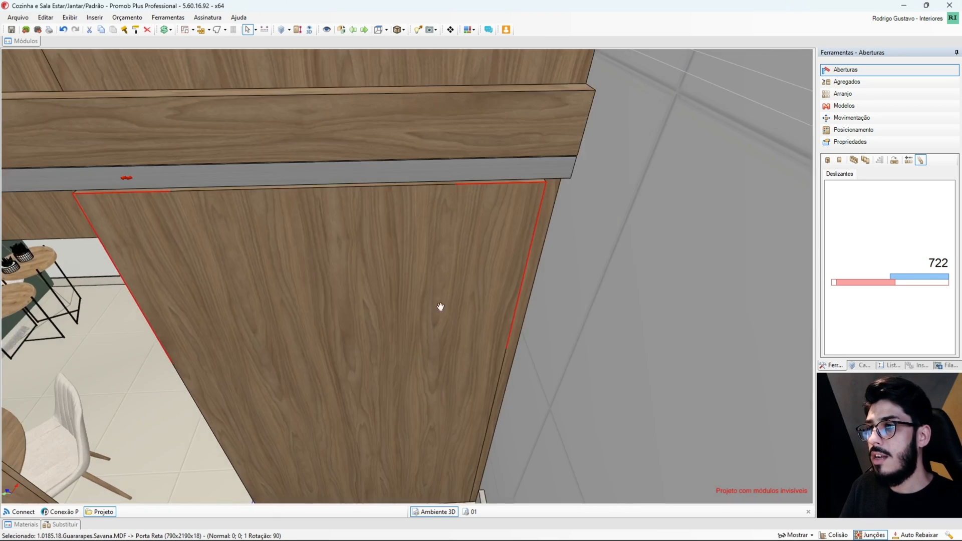
{"action": "scroll", "coordinate": [534, 157], "scroll_direction": "up", "scroll_amount": 2}
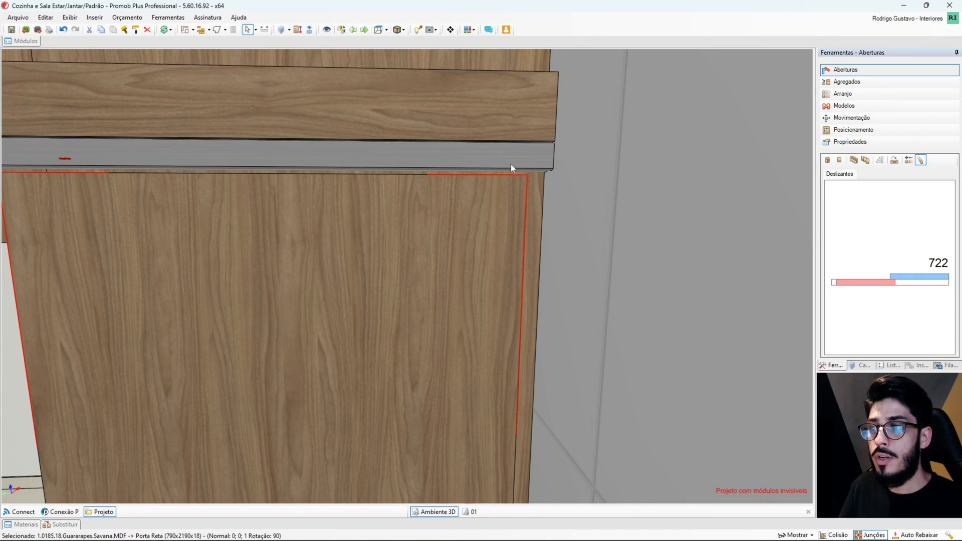
{"action": "scroll", "coordinate": [399, 253], "scroll_direction": "down", "scroll_amount": 4}
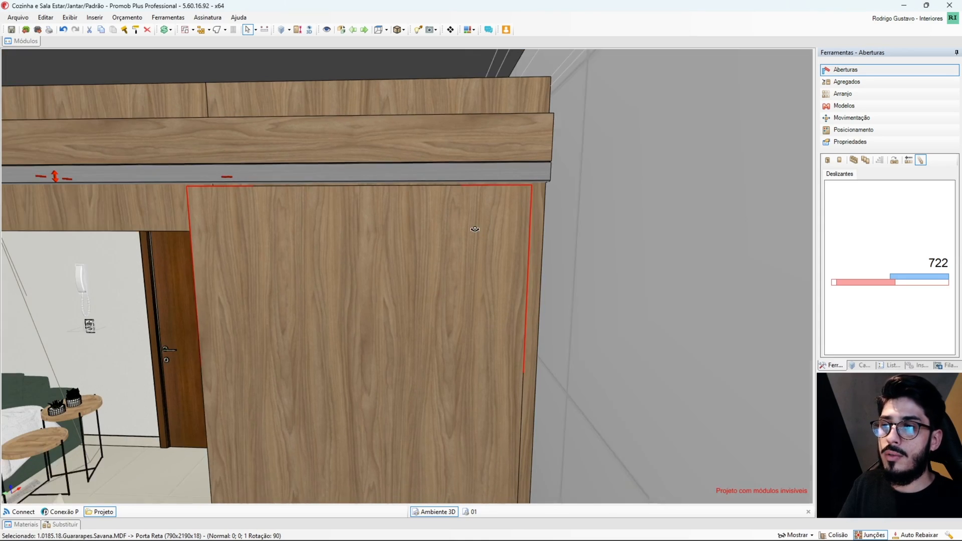
Step: Slide the wooden door partly closed to 507 and back open to 711, checking its vertical handle strip beside the jamb
{"action": "middle_click_drag", "start_coordinate": [357, 258], "coordinate": [459, 170]}
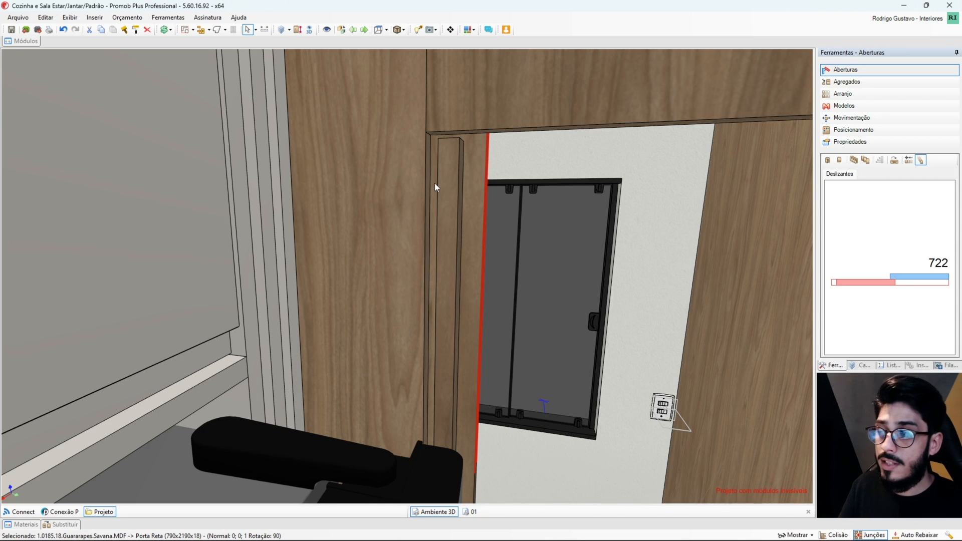
{"action": "middle_click_drag", "start_coordinate": [434, 183], "coordinate": [686, 175]}
{"action": "middle_click_drag", "start_coordinate": [615, 183], "coordinate": [351, 245]}
{"action": "mouse_move", "coordinate": [882, 282]}
{"action": "left_mouse_down"}
{"action": "mouse_move", "coordinate": [928, 289]}
{"action": "mouse_move", "coordinate": [897, 283]}
{"action": "left_mouse_up"}
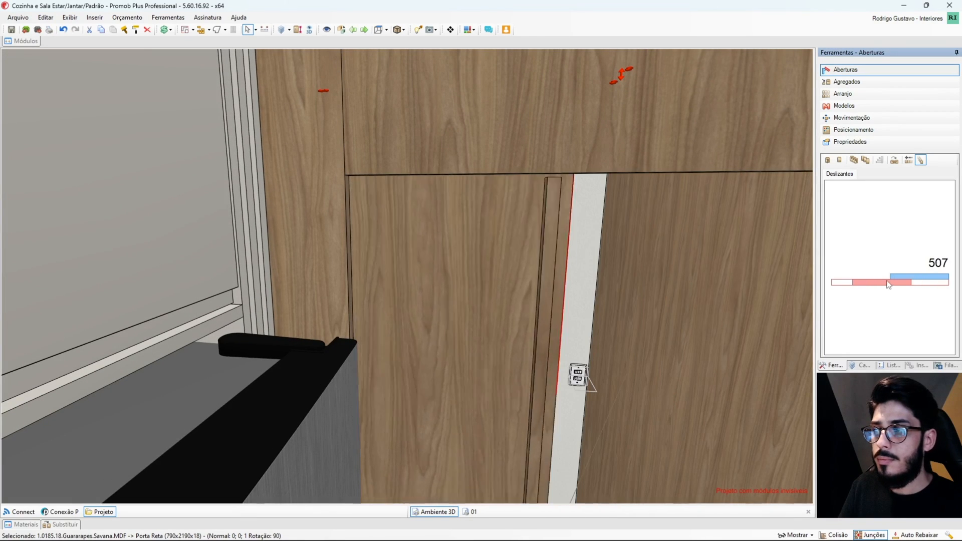
{"action": "middle_click_drag", "start_coordinate": [494, 245], "coordinate": [521, 246]}
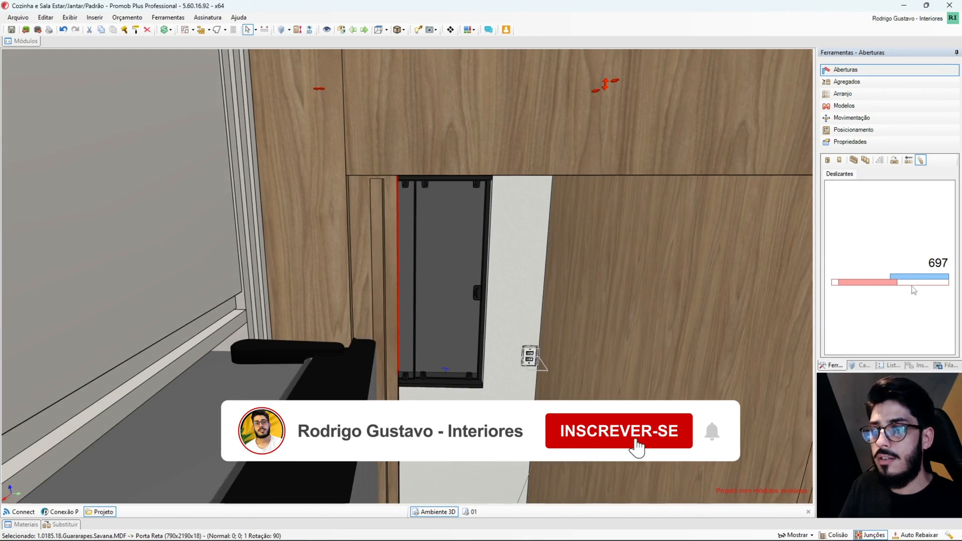
{"action": "left_click_drag", "start_coordinate": [911, 283], "coordinate": [875, 276]}
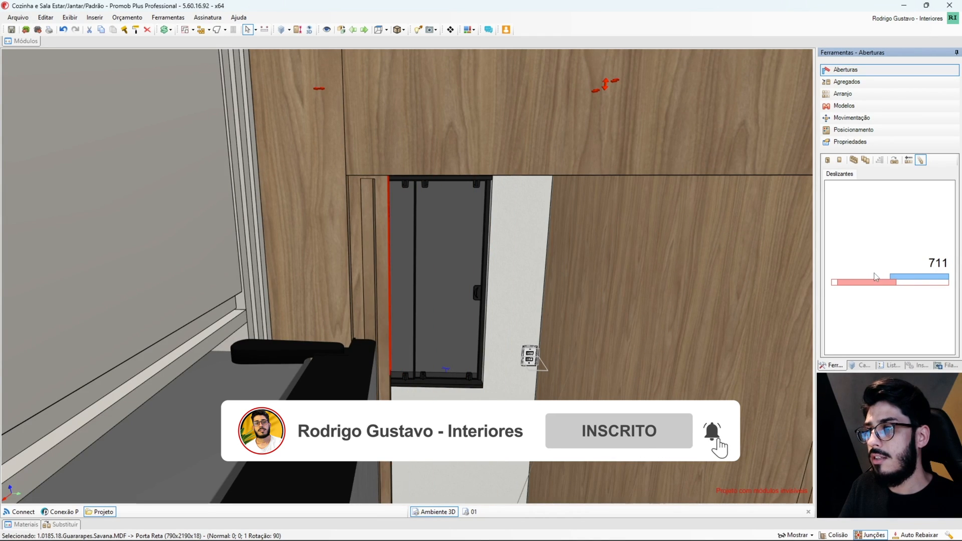
Step: Slide the wooden door fully closed along the rail to 1
{"action": "middle_click_drag", "start_coordinate": [349, 185], "coordinate": [285, 191]}
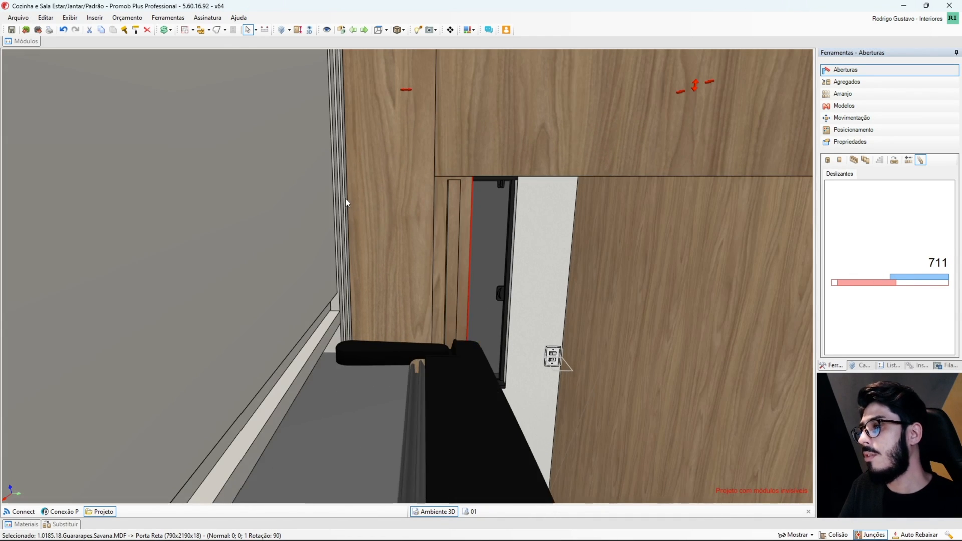
{"action": "middle_click_drag", "start_coordinate": [406, 219], "coordinate": [695, 299]}
{"action": "left_click_drag", "start_coordinate": [887, 283], "coordinate": [833, 283]}
{"action": "middle_click_drag", "start_coordinate": [635, 290], "coordinate": [511, 310]}
{"action": "scroll", "coordinate": [513, 310], "scroll_direction": "down", "scroll_amount": 3}
{"action": "middle_click_drag", "start_coordinate": [493, 252], "coordinate": [485, 315]}
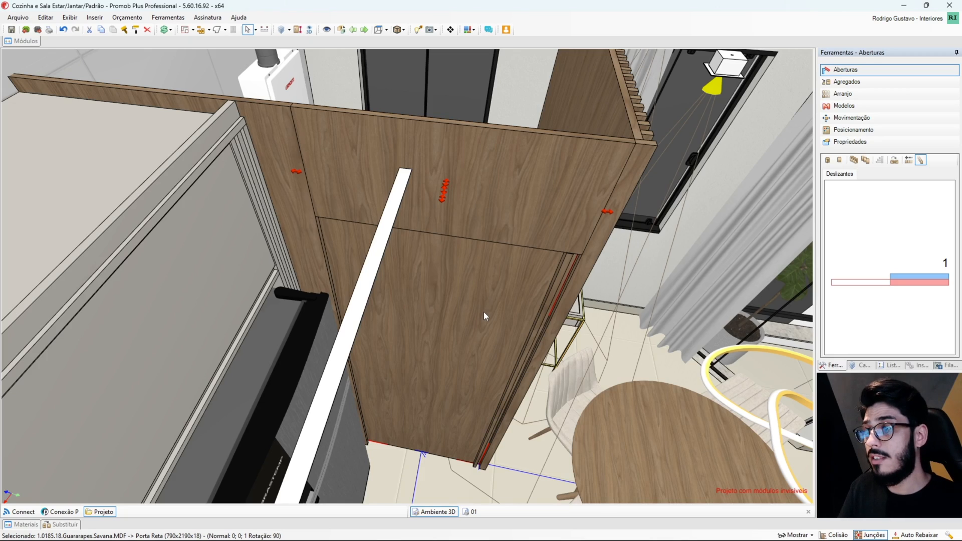
Step: Copy the 1550 x 36 x 100 panel beside the rail vertically onto the door's kitchen face and delete the copy's attached rail
{"action": "middle_click_drag", "start_coordinate": [483, 312], "coordinate": [378, 258]}
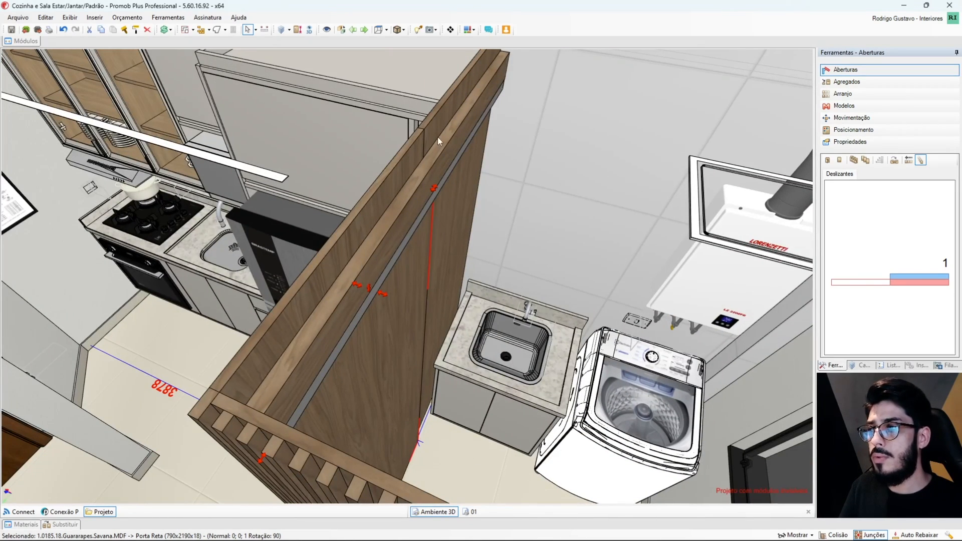
{"action": "left_click", "coordinate": [447, 147]}
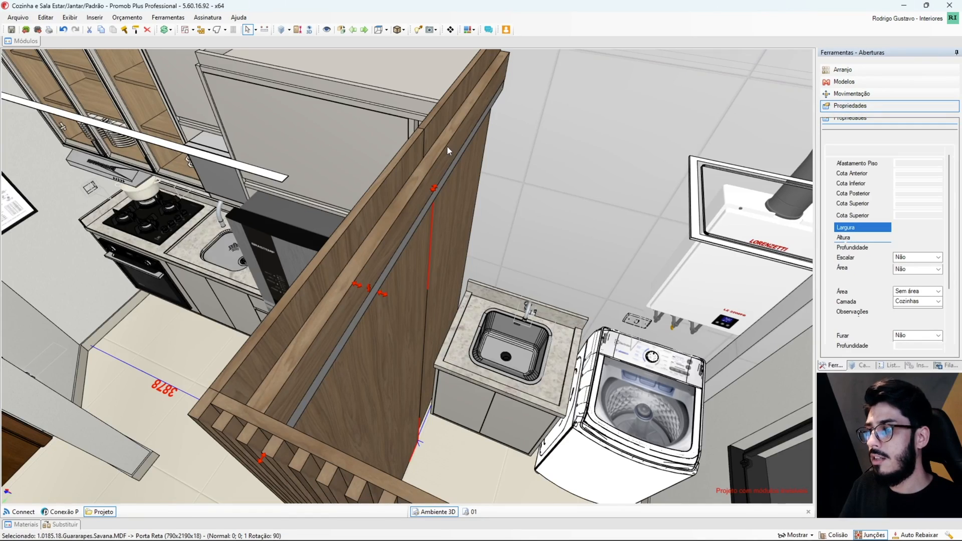
{"action": "middle_click_drag", "start_coordinate": [409, 199], "coordinate": [420, 268]}
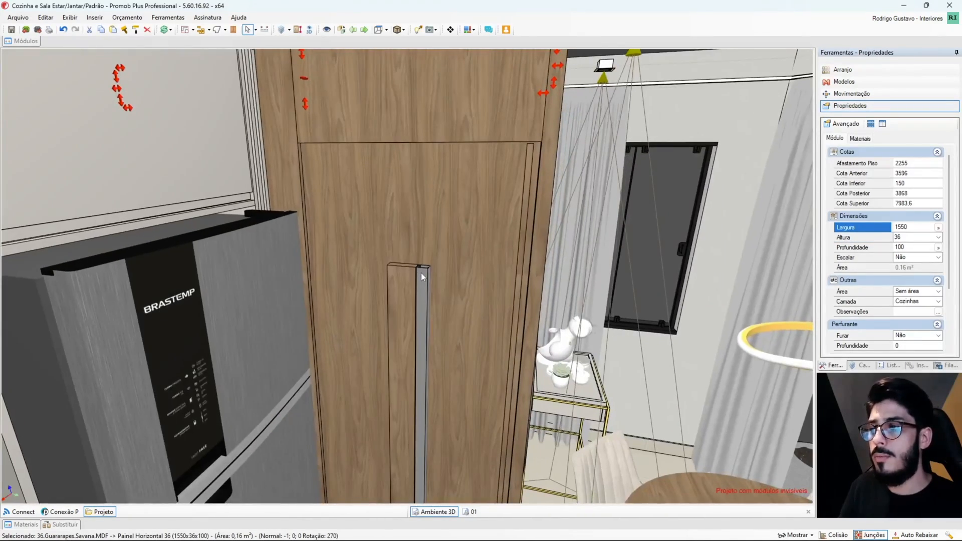
{"action": "left_click", "coordinate": [421, 273]}
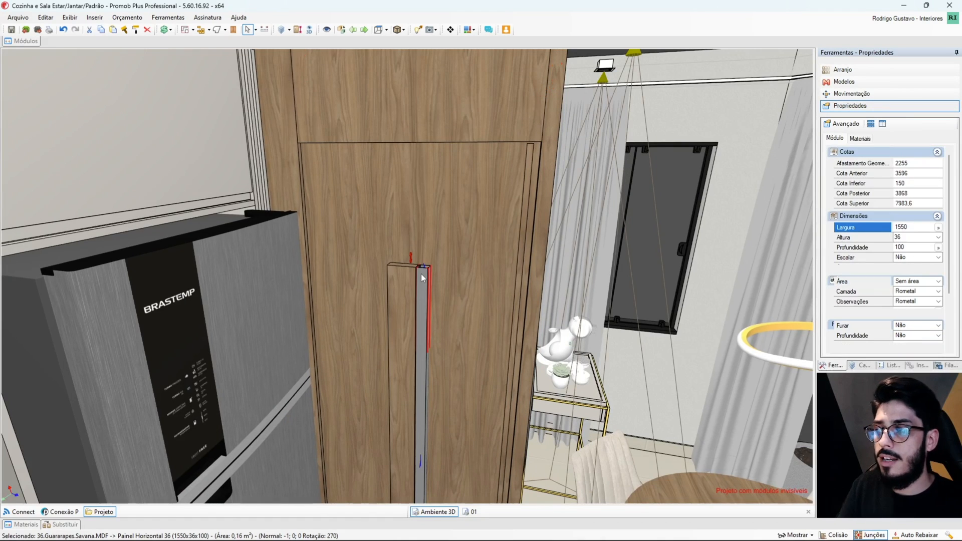
Step: Set the copied panel's depth to 25 and its height to 18 to form a thin strip
{"action": "left_click", "coordinate": [402, 303]}
{"action": "left_click", "coordinate": [859, 247]}
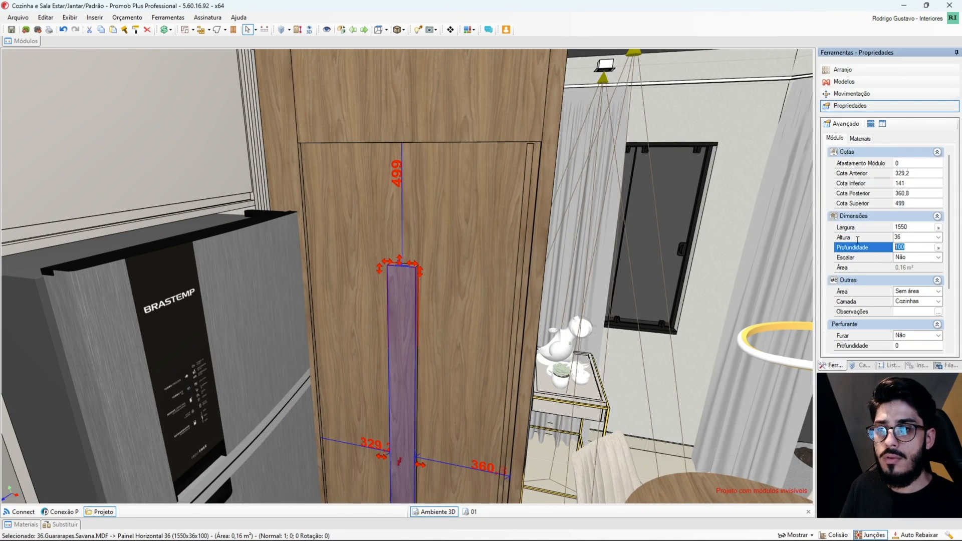
{"action": "key", "text": "Return"}
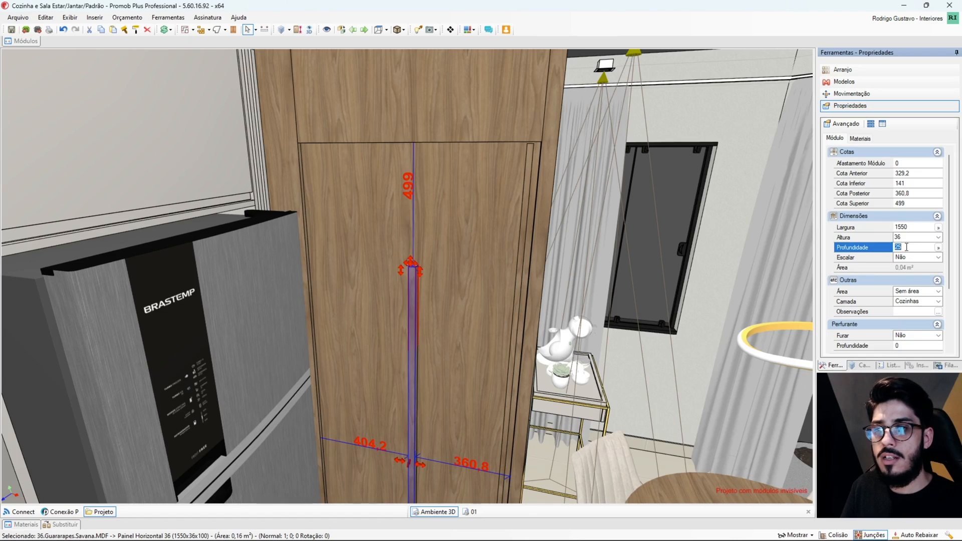
{"action": "left_click", "coordinate": [903, 238]}
{"action": "key", "text": "Return"}
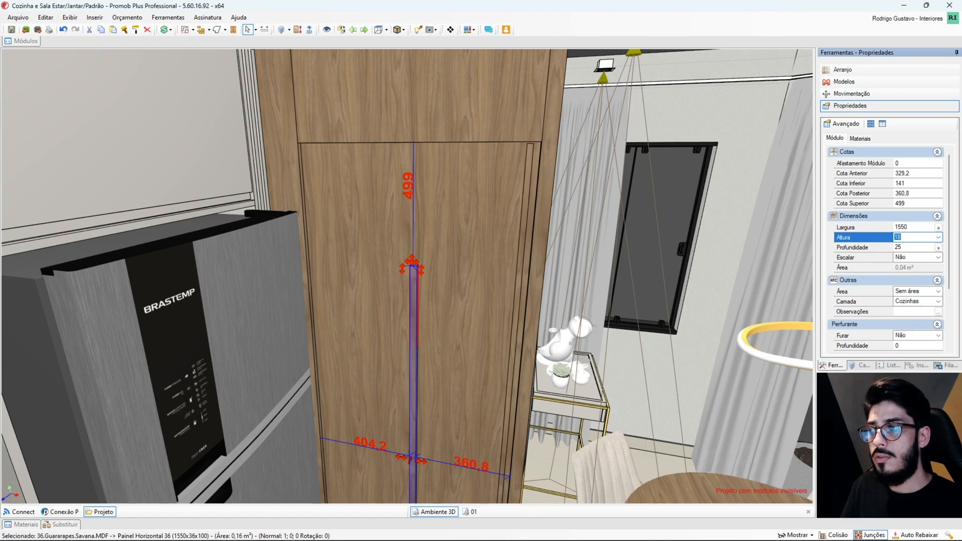
Step: Rotate the strip 90 degrees about its centre around the red axis and set its Afastamento Módulo to 0
{"action": "scroll", "coordinate": [420, 271], "scroll_direction": "up", "scroll_amount": 5}
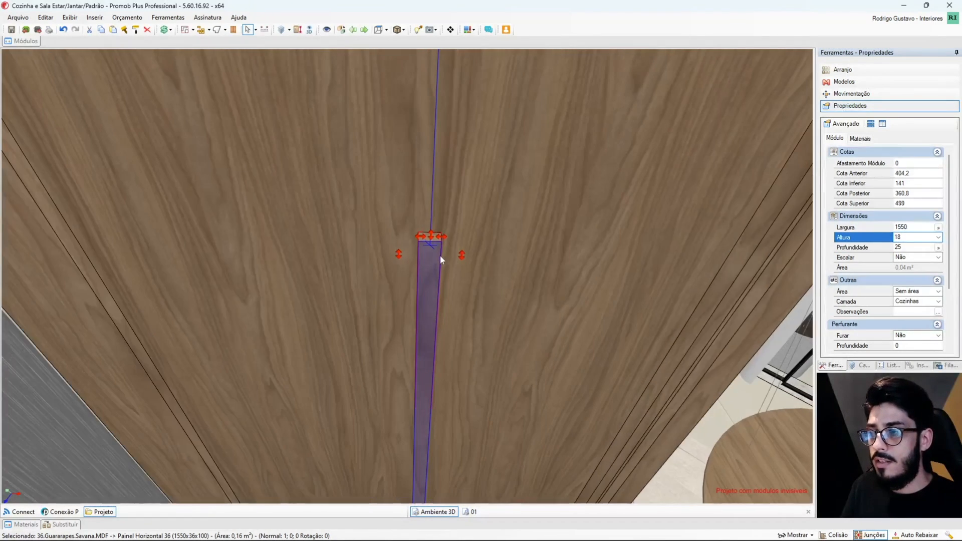
{"action": "left_click", "coordinate": [849, 94]}
{"action": "left_click", "coordinate": [874, 124]}
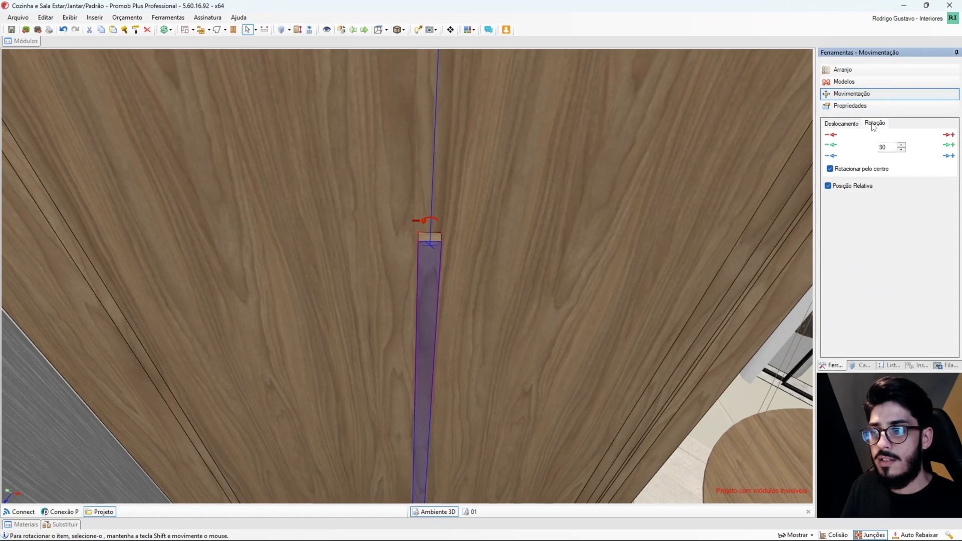
{"action": "left_click", "coordinate": [831, 136]}
{"action": "middle_click_drag", "start_coordinate": [533, 269], "coordinate": [524, 270]}
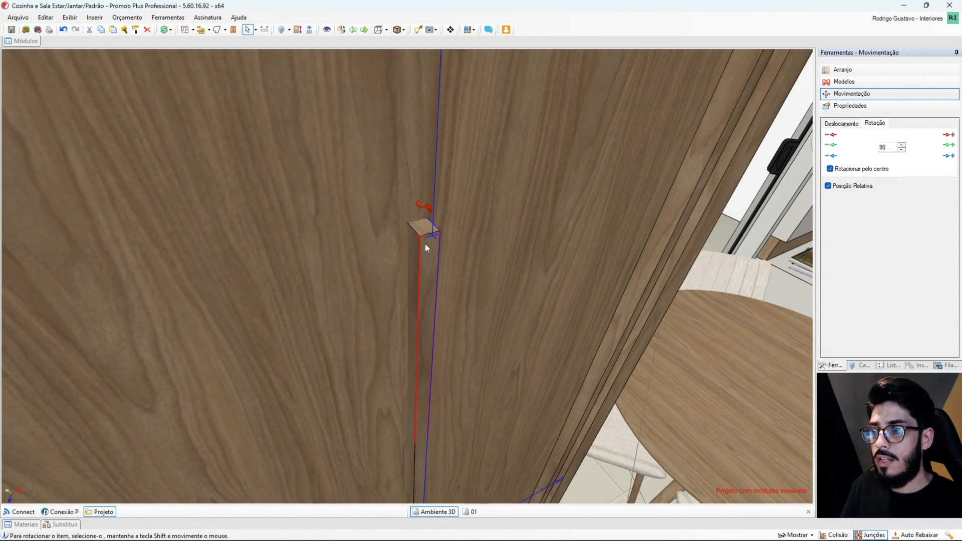
{"action": "middle_click_drag", "start_coordinate": [428, 270], "coordinate": [413, 259]}
{"action": "left_click", "coordinate": [850, 105]}
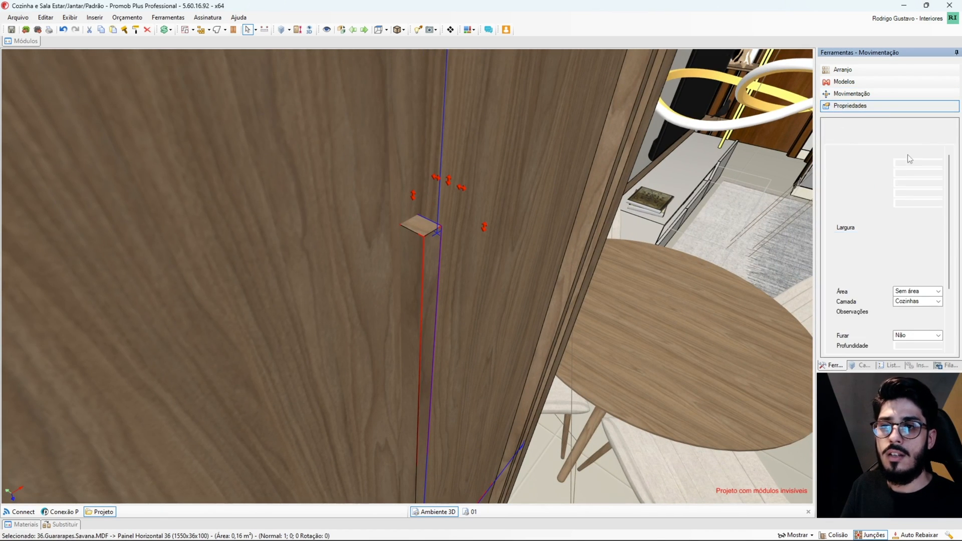
{"action": "type", "text": "0"}
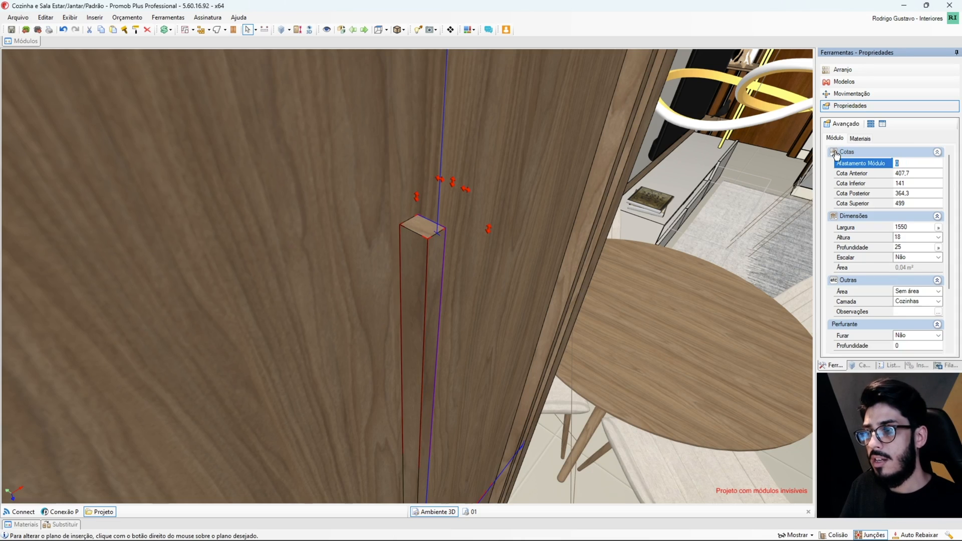
{"action": "middle_click_drag", "start_coordinate": [502, 252], "coordinate": [411, 215]}
{"action": "middle_click_drag", "start_coordinate": [348, 171], "coordinate": [370, 176]}
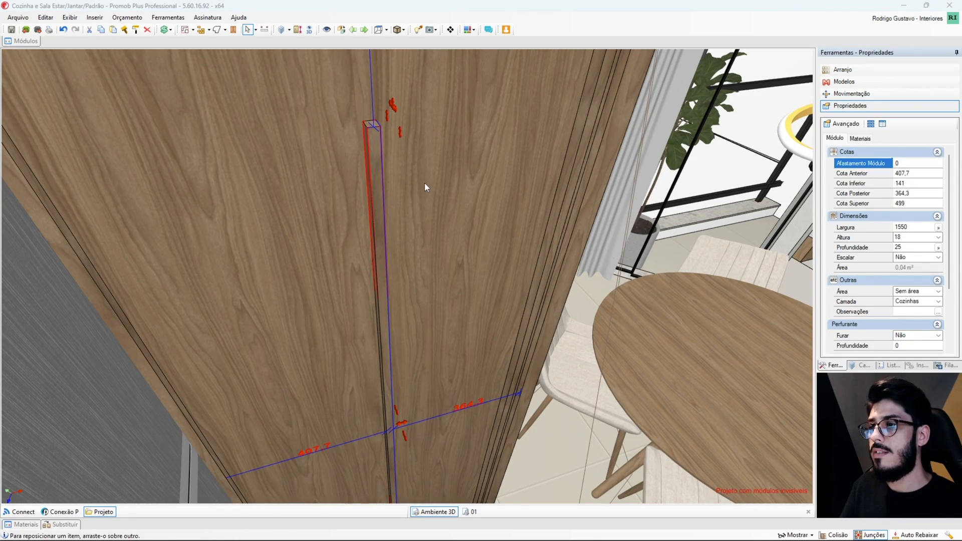
Step: Reposition the strip at the door's lower corner on the dining side, with X -18, Y -18 and Z 1550
{"action": "key", "text": "ctrl+r"}
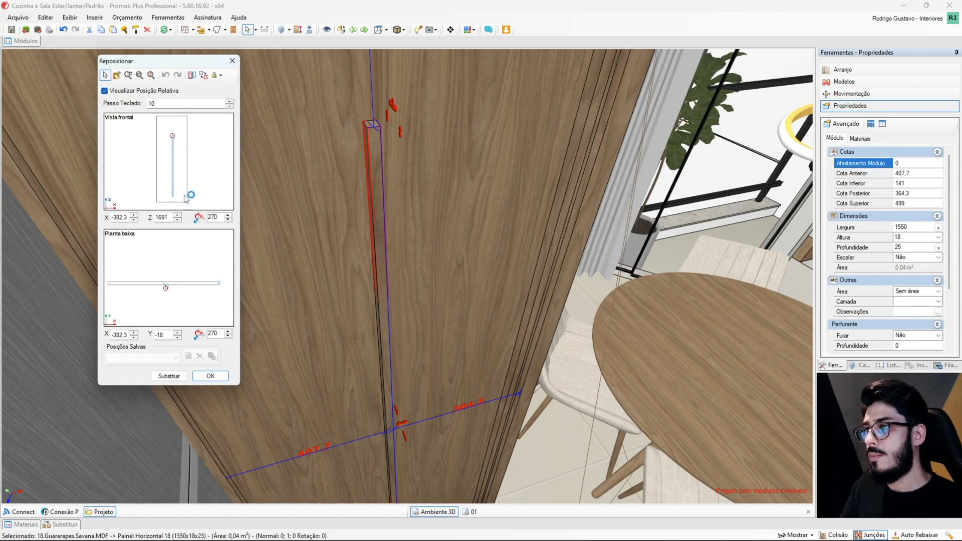
{"action": "left_click", "coordinate": [185, 199]}
{"action": "left_click_drag", "start_coordinate": [194, 284], "coordinate": [196, 269]}
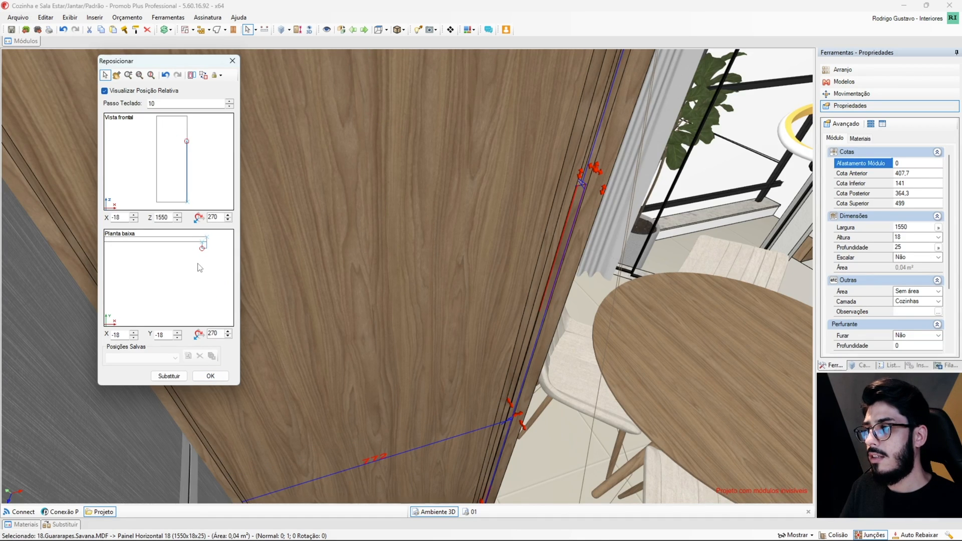
{"action": "left_click", "coordinate": [212, 375]}
Step: Hide the existing 2080 mm strip near the door's dining-side edge so only its outline is drawn
{"action": "middle_click_drag", "start_coordinate": [449, 420], "coordinate": [414, 341]}
{"action": "scroll", "coordinate": [406, 389], "scroll_direction": "up", "scroll_amount": 3}
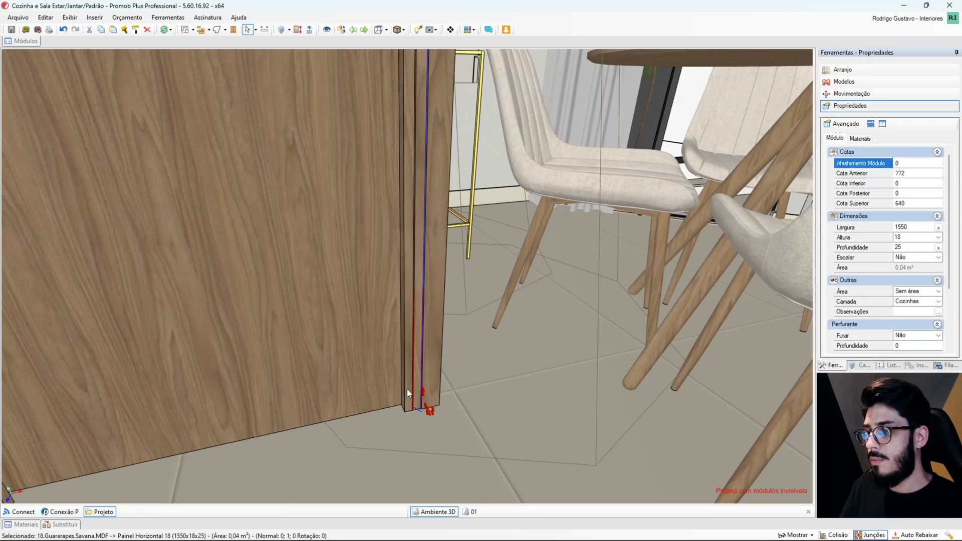
{"action": "left_click", "coordinate": [407, 389]}
{"action": "scroll", "coordinate": [422, 417], "scroll_direction": "up", "scroll_amount": 2}
{"action": "scroll", "coordinate": [422, 417], "scroll_direction": "up", "scroll_amount": 3}
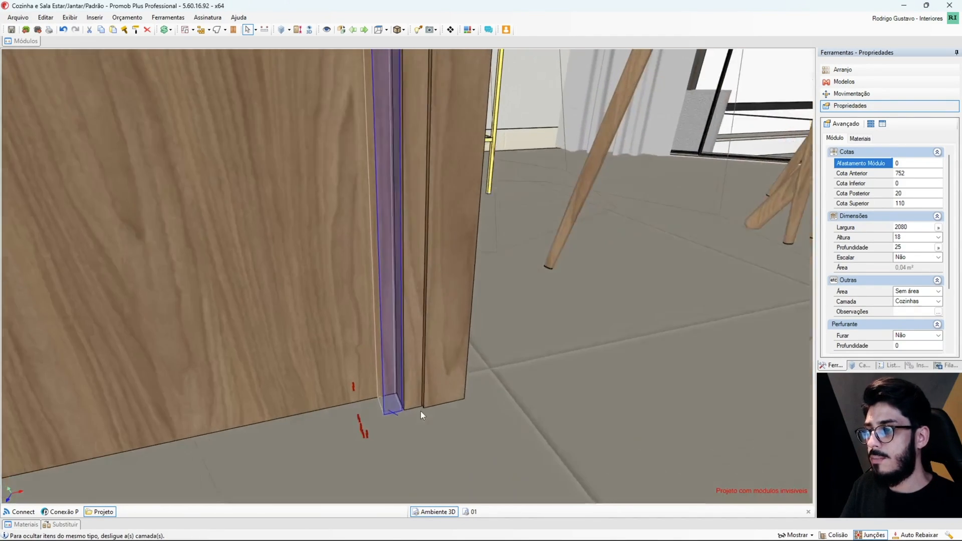
Step: Move the new strip inward in increments of 10 until it sits 20 from the door's dining-side edge
{"action": "left_click", "coordinate": [414, 398]}
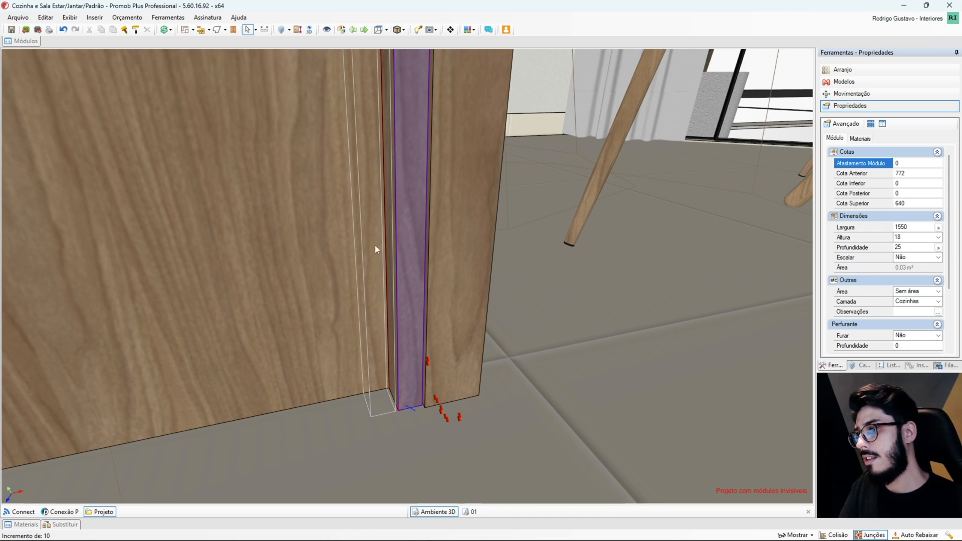
{"action": "middle_click_drag", "start_coordinate": [401, 261], "coordinate": [402, 294]}
{"action": "key", "text": "Left"}
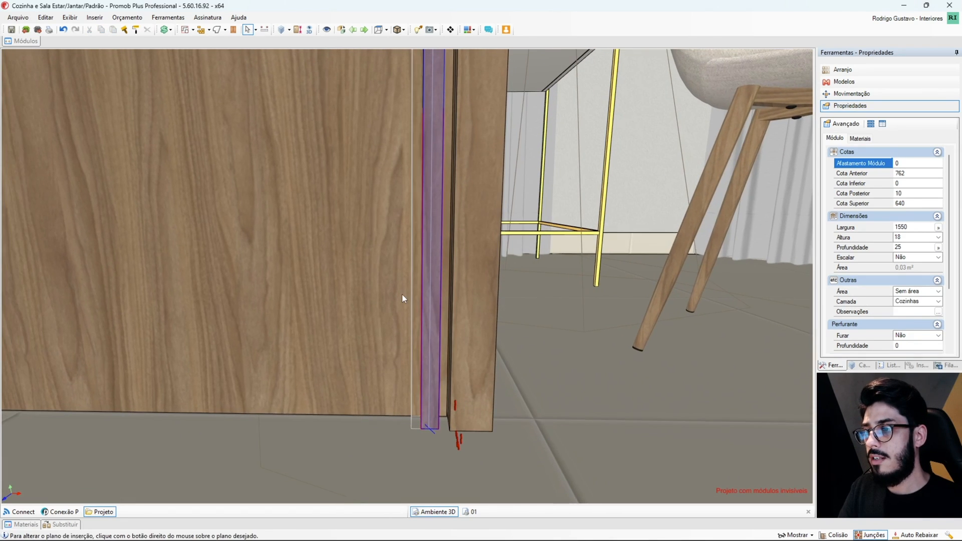
{"action": "key", "text": "Left"}
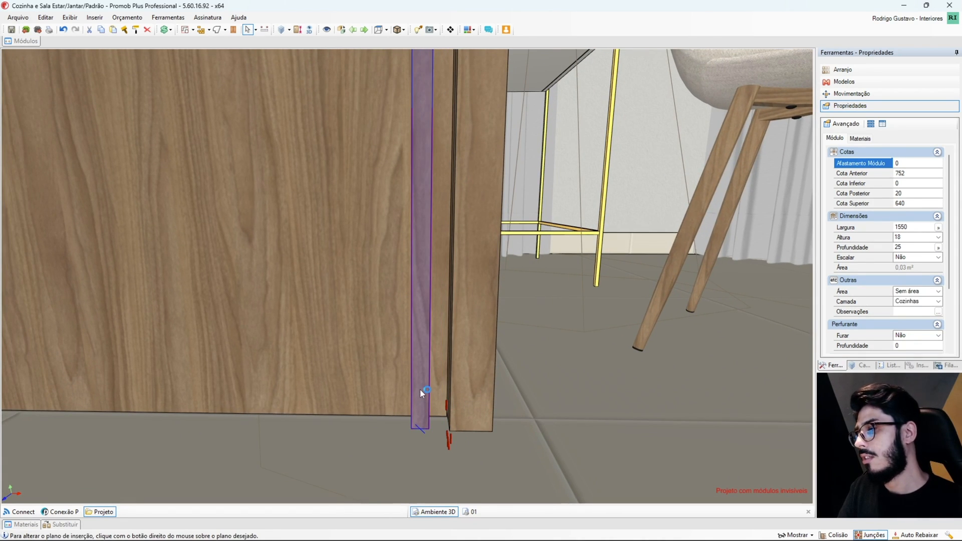
{"action": "middle_click_drag", "start_coordinate": [390, 316], "coordinate": [404, 371]}
{"action": "scroll", "coordinate": [404, 371], "scroll_direction": "down", "scroll_amount": 2}
{"action": "middle_click_drag", "start_coordinate": [398, 296], "coordinate": [441, 374]}
{"action": "scroll", "coordinate": [441, 374], "scroll_direction": "up", "scroll_amount": 2}
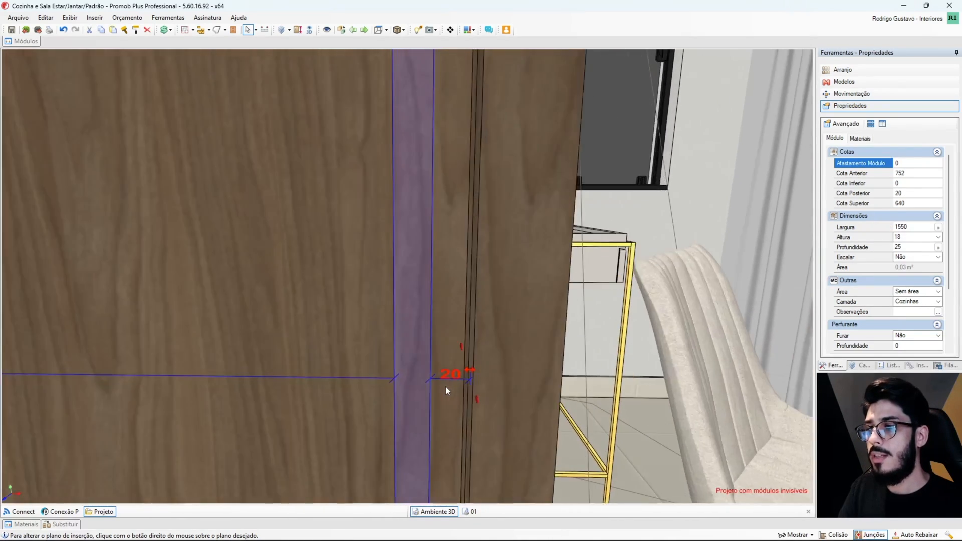
{"action": "scroll", "coordinate": [446, 386], "scroll_direction": "down", "scroll_amount": 1}
Step: Try to lengthen the new strip upward by setting its width to 2100
{"action": "middle_click_drag", "start_coordinate": [372, 167], "coordinate": [447, 398]}
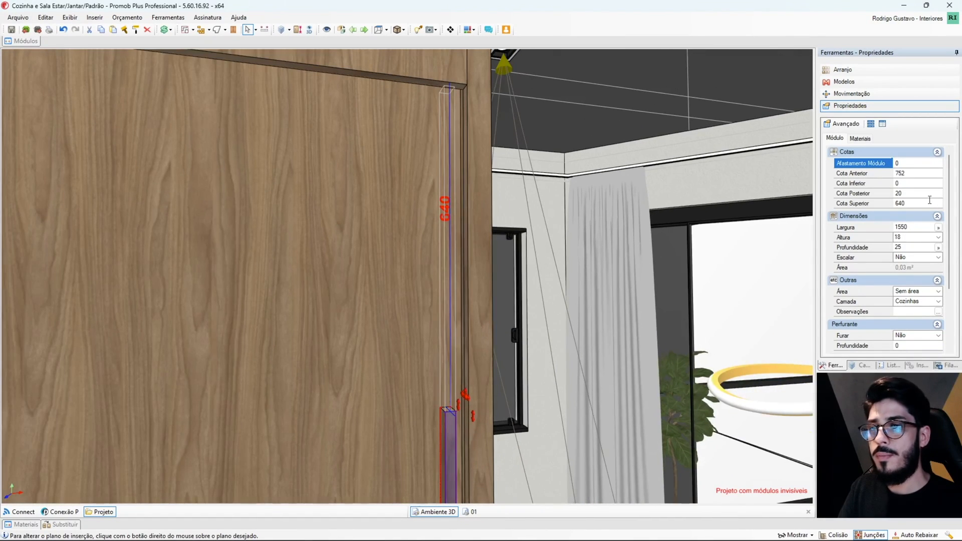
{"action": "left_click", "coordinate": [847, 228]}
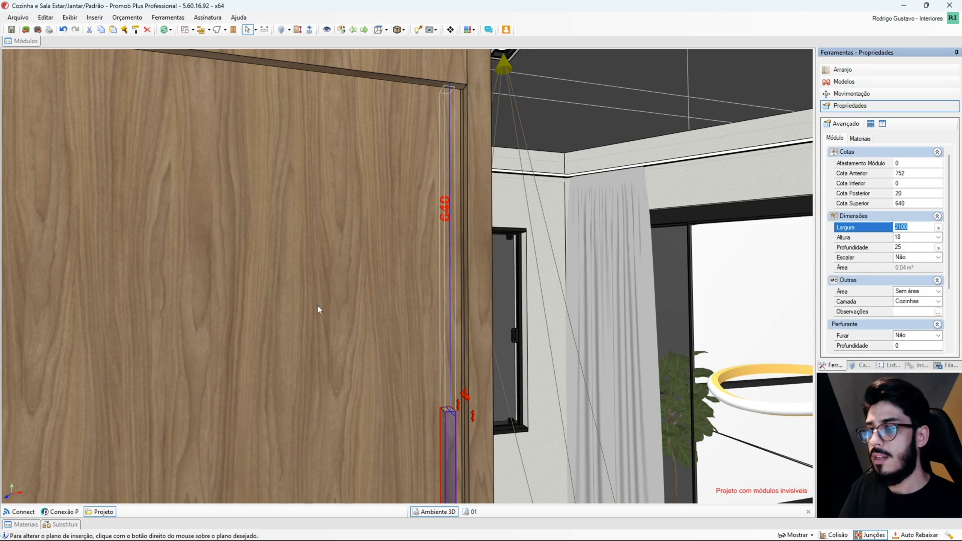
{"action": "key", "text": "Return"}
{"action": "middle_click_drag", "start_coordinate": [383, 324], "coordinate": [406, 215]}
Step: Rotate the strip about its centre around the green axis at a 90-degree angle setting and set its width to 2100
{"action": "left_click", "coordinate": [872, 94]}
{"action": "left_click", "coordinate": [875, 125]}
{"action": "left_click", "coordinate": [875, 125]}
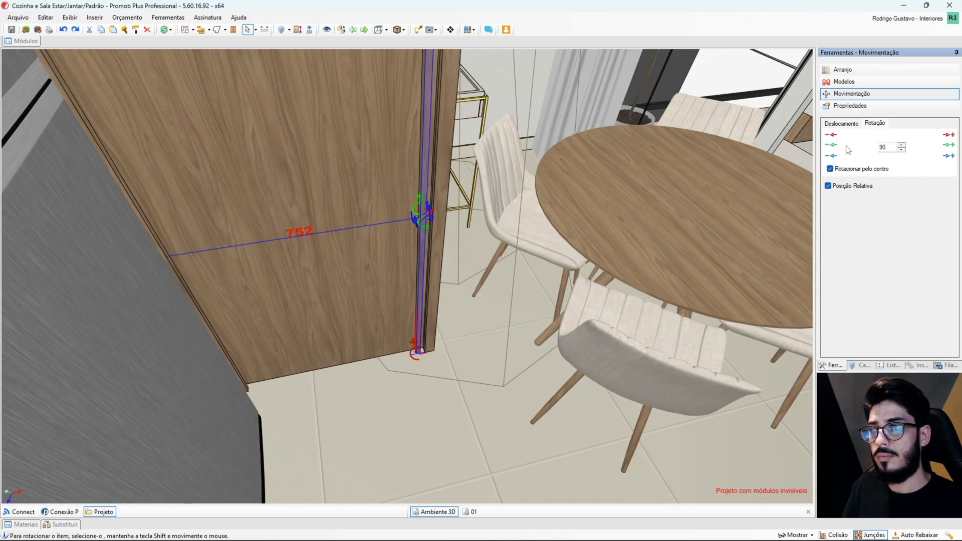
{"action": "left_click", "coordinate": [831, 146]}
{"action": "left_click", "coordinate": [851, 105]}
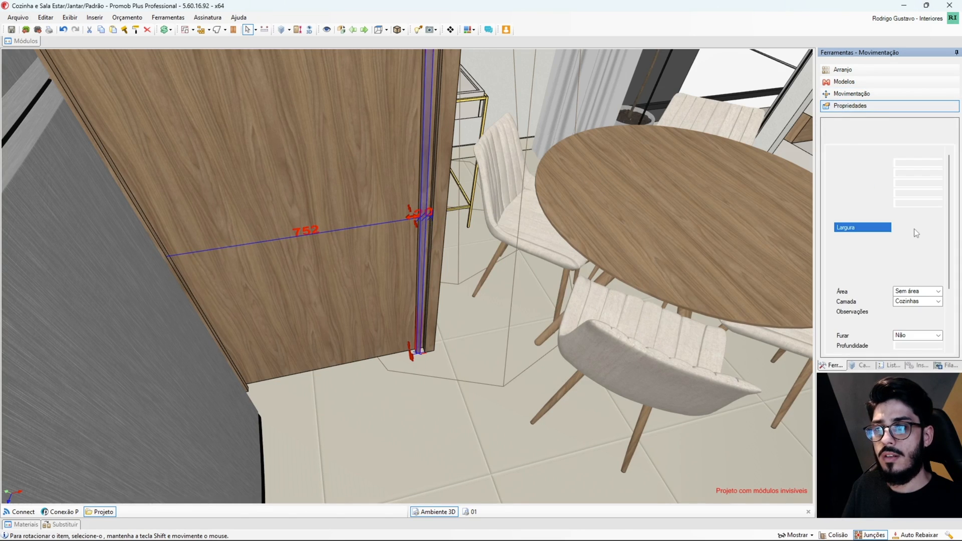
{"action": "type", "text": "2100"}
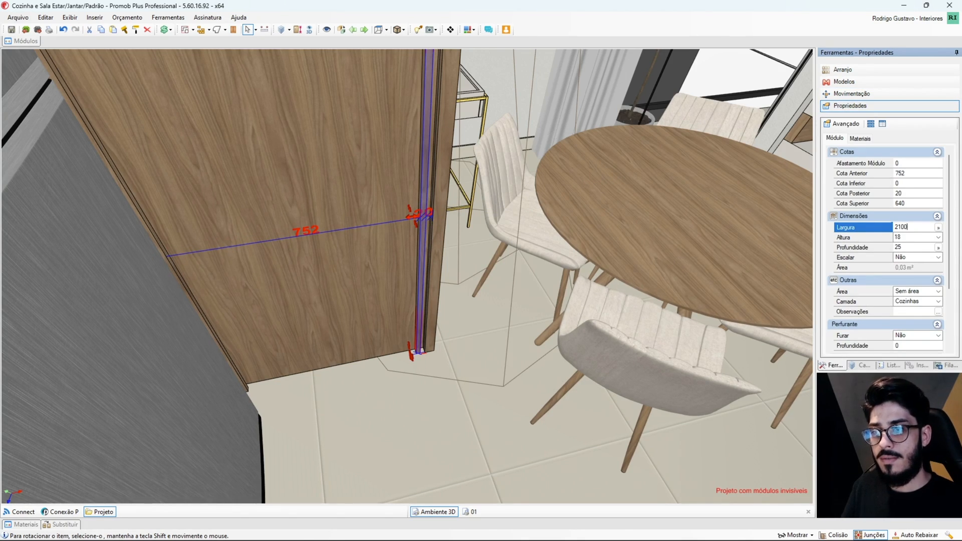
Step: Shorten the strip to 2085, check its foot at the floor, and reduce it by another 5 to 2080 below the upper panel
{"action": "middle_click_drag", "start_coordinate": [441, 200], "coordinate": [346, 461]}
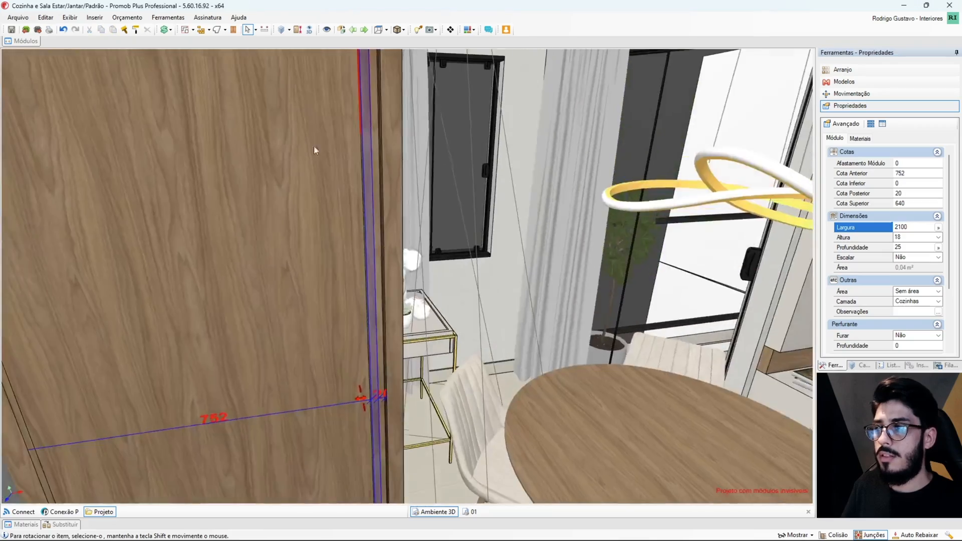
{"action": "middle_click_drag", "start_coordinate": [316, 150], "coordinate": [711, 236]}
{"action": "left_click", "coordinate": [921, 229]}
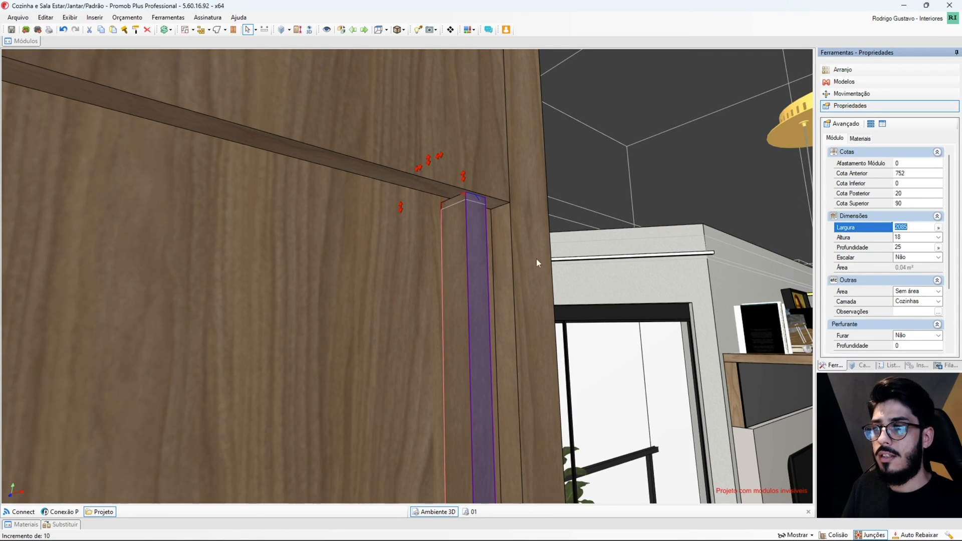
{"action": "middle_click_drag", "start_coordinate": [386, 350], "coordinate": [356, 77]}
{"action": "middle_click_drag", "start_coordinate": [340, 406], "coordinate": [311, 288]}
{"action": "middle_click_drag", "start_coordinate": [331, 476], "coordinate": [302, 280]}
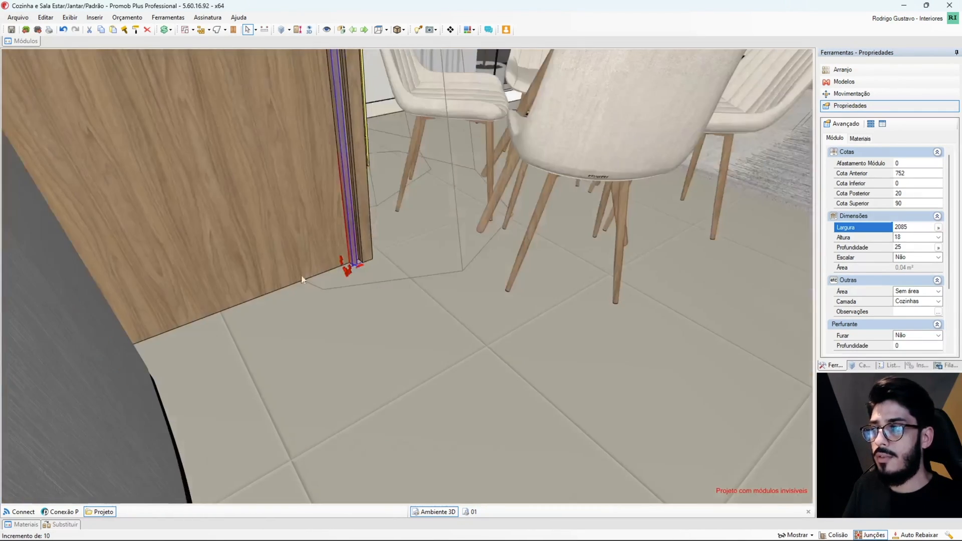
{"action": "scroll", "coordinate": [302, 279], "scroll_direction": "up", "scroll_amount": 3}
{"action": "middle_click_drag", "start_coordinate": [386, 230], "coordinate": [866, 262]}
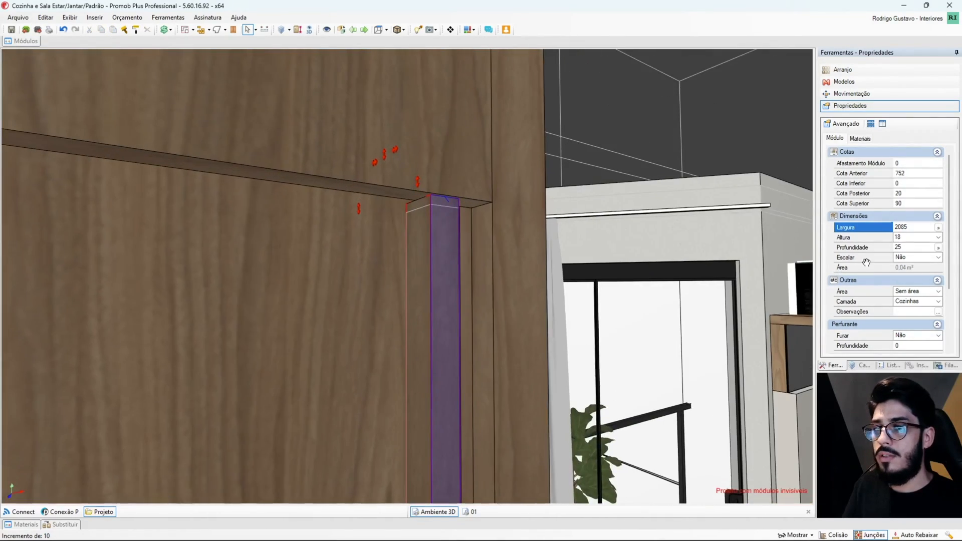
{"action": "left_click", "coordinate": [916, 229]}
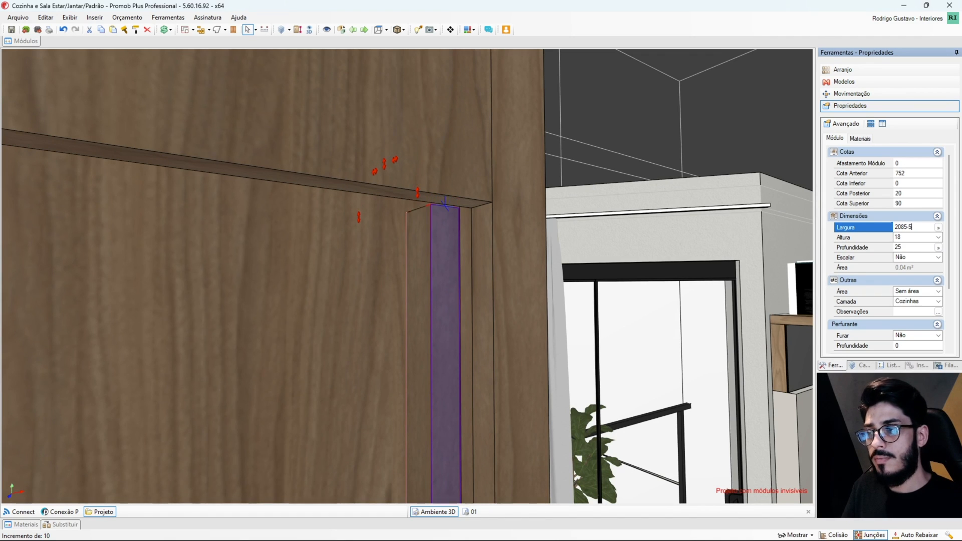
Step: Slide the kitchen door open and back closed to test its travel with the new vertical strip in place
{"action": "middle_click_drag", "start_coordinate": [446, 252], "coordinate": [364, 321]}
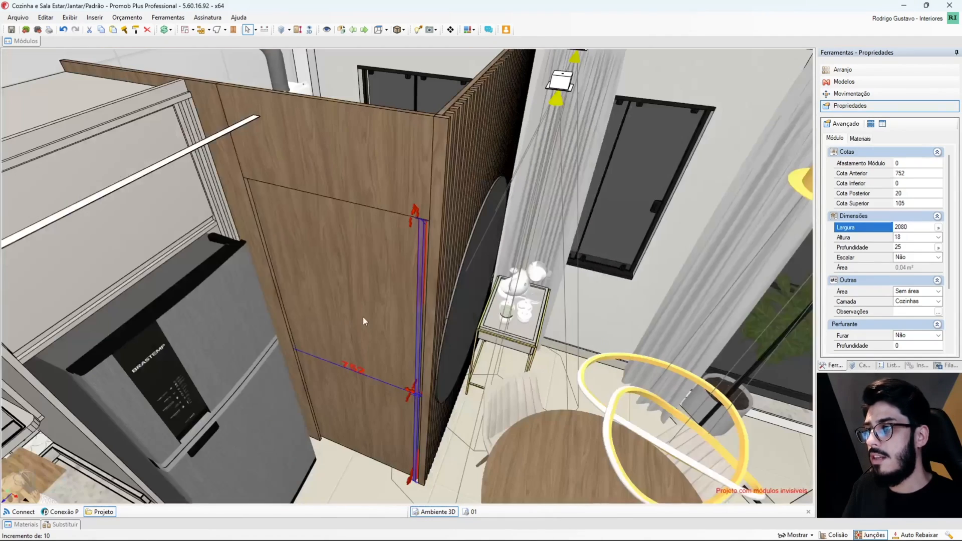
{"action": "left_click", "coordinate": [849, 72]}
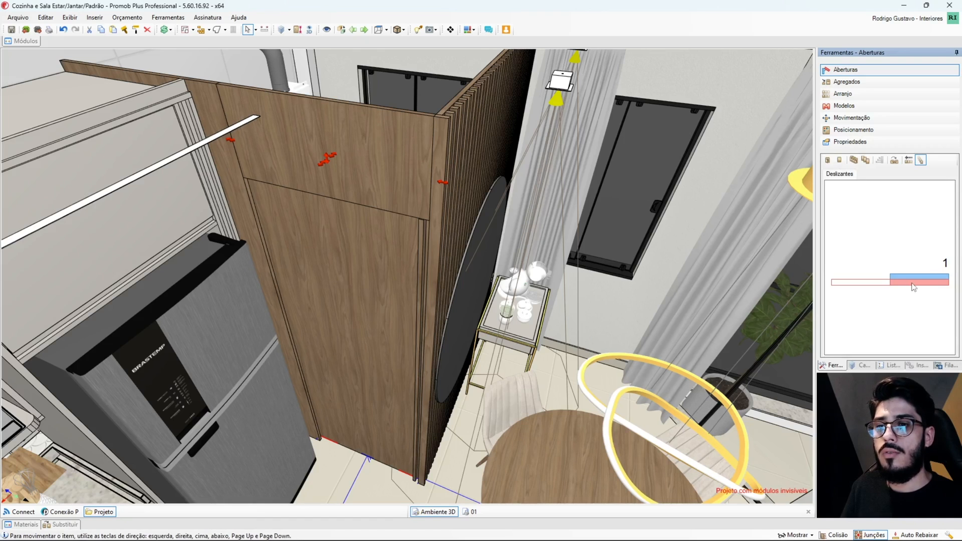
{"action": "left_click_drag", "start_coordinate": [913, 287], "coordinate": [939, 294]}
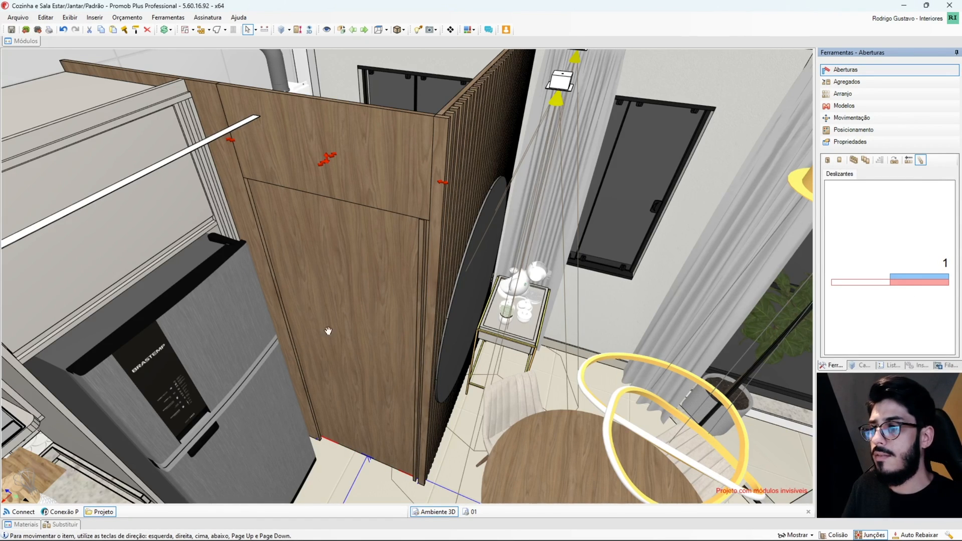
{"action": "middle_click_drag", "start_coordinate": [327, 330], "coordinate": [357, 325]}
{"action": "left_click", "coordinate": [357, 325]}
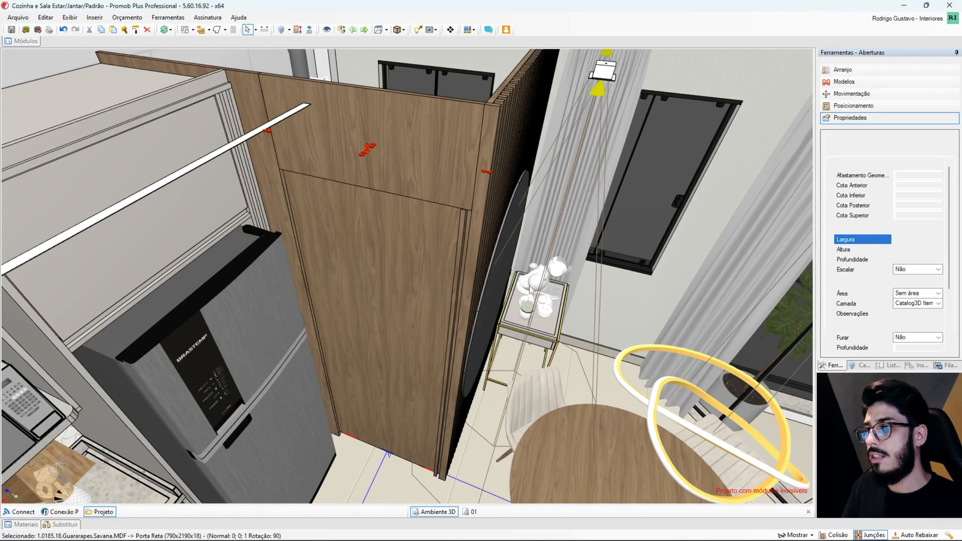
Step: Duplicate the white ornament on the side table with an X offset of 213 and place the copy on the sliding door's face
{"action": "left_click", "coordinate": [531, 289]}
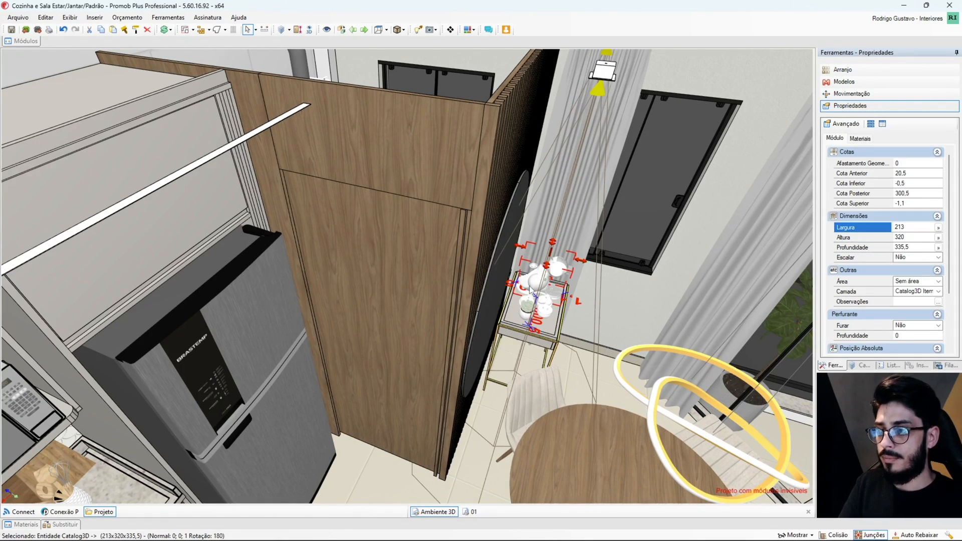
{"action": "double_click", "coordinate": [531, 290]}
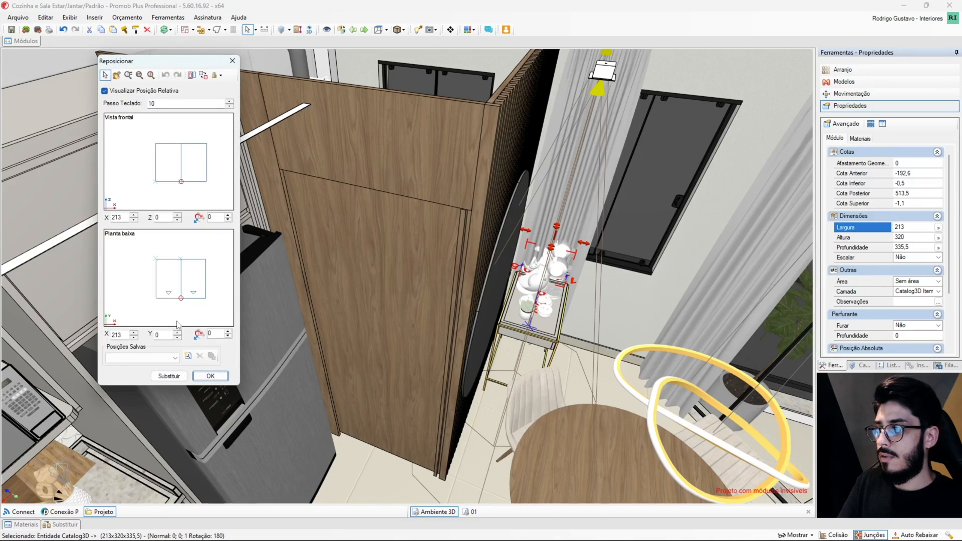
{"action": "left_click", "coordinate": [209, 376]}
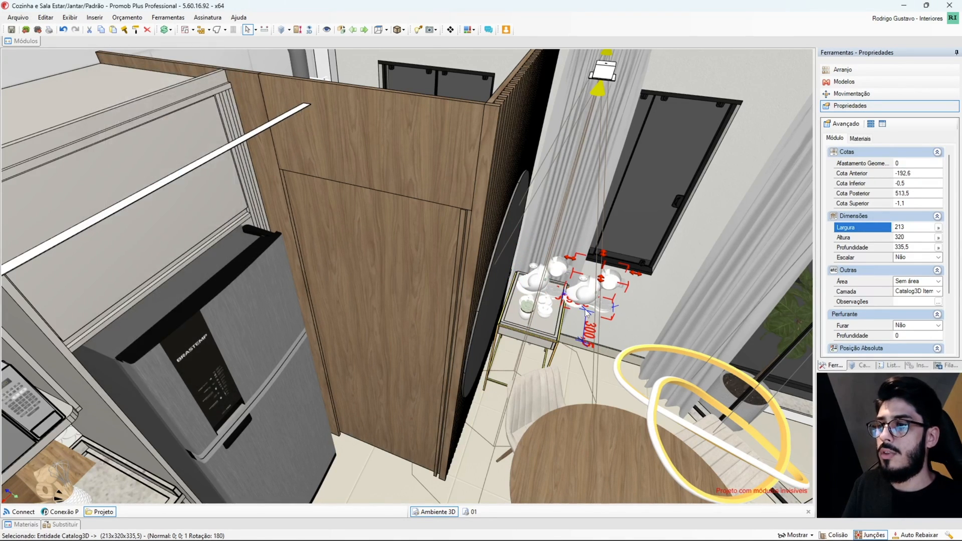
{"action": "left_click_drag", "start_coordinate": [582, 295], "coordinate": [372, 293]}
{"action": "left_click", "coordinate": [385, 296]}
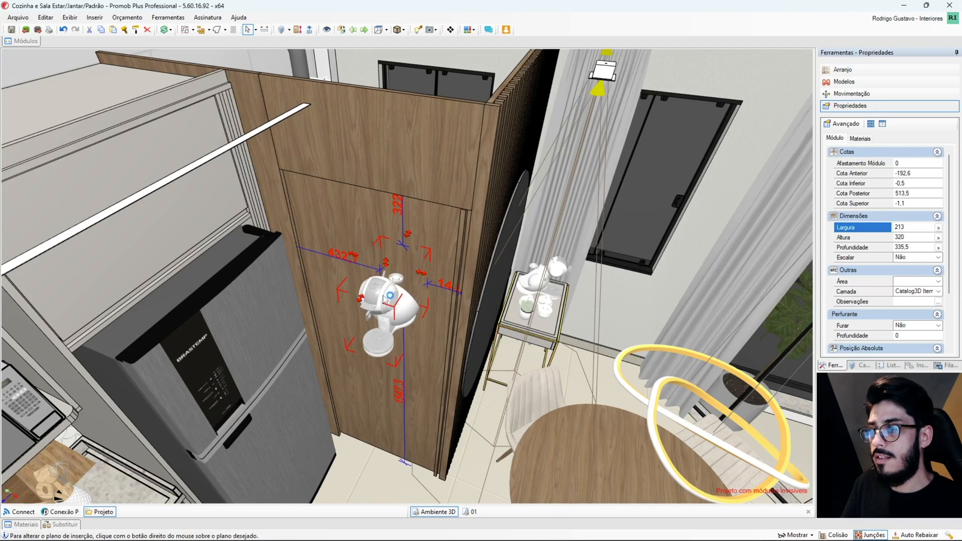
Step: Slide the door open and closed again to check how it moves with the ornament placed on it
{"action": "scroll", "coordinate": [420, 374], "scroll_direction": "up", "scroll_amount": 2}
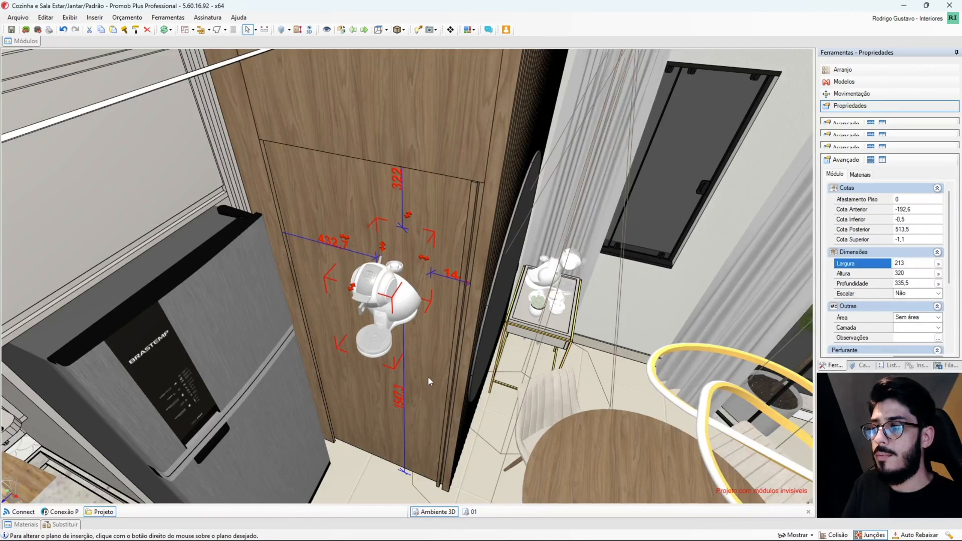
{"action": "left_click", "coordinate": [429, 373]}
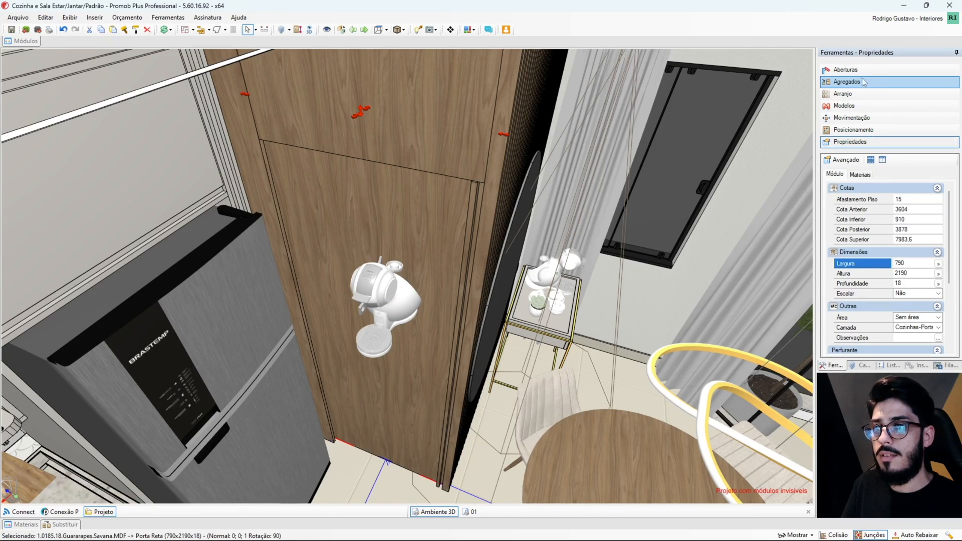
{"action": "mouse_move", "coordinate": [923, 283]}
{"action": "left_mouse_down"}
{"action": "mouse_move", "coordinate": [870, 282]}
{"action": "mouse_move", "coordinate": [931, 282]}
{"action": "left_mouse_up"}
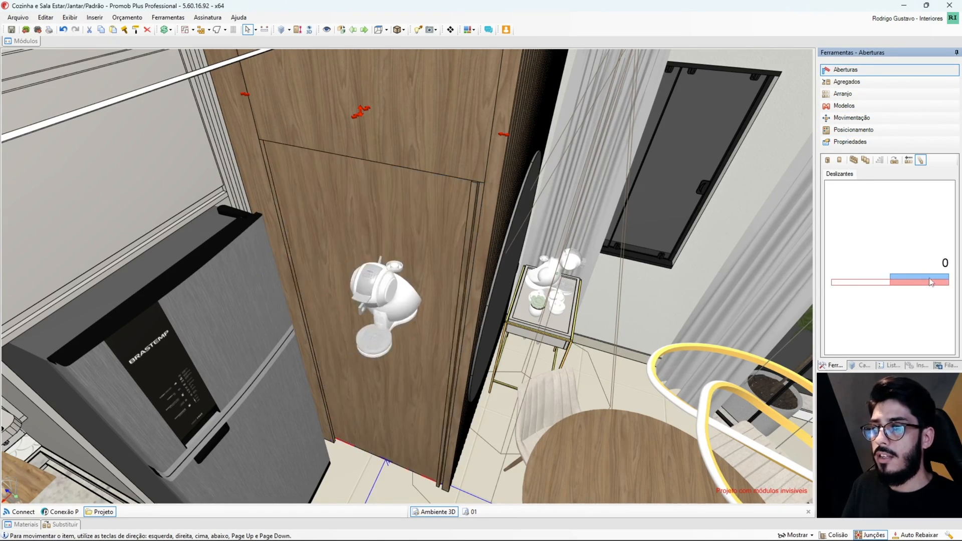
Step: Delete the ornament copy from the door and view the closed door from the dining area
{"action": "left_click", "coordinate": [395, 305]}
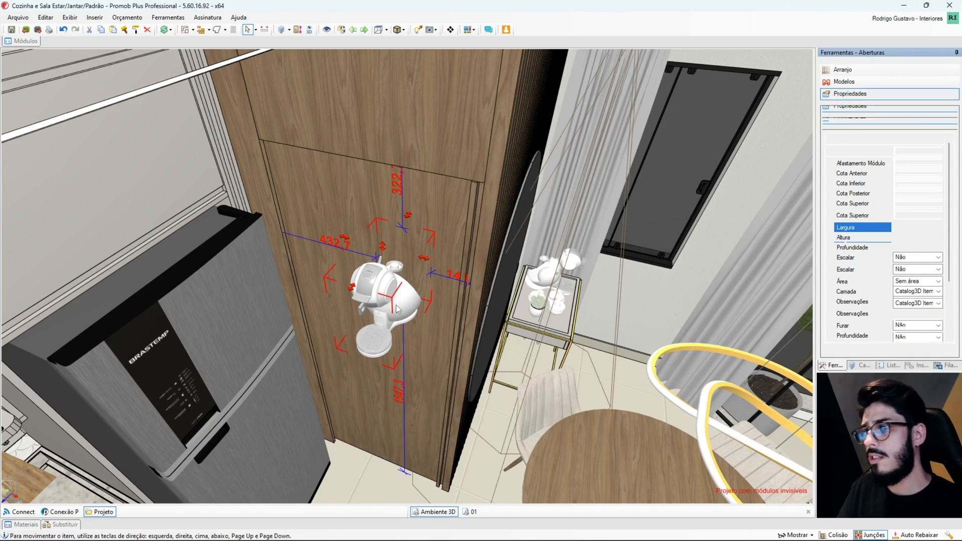
{"action": "key", "text": "Delete"}
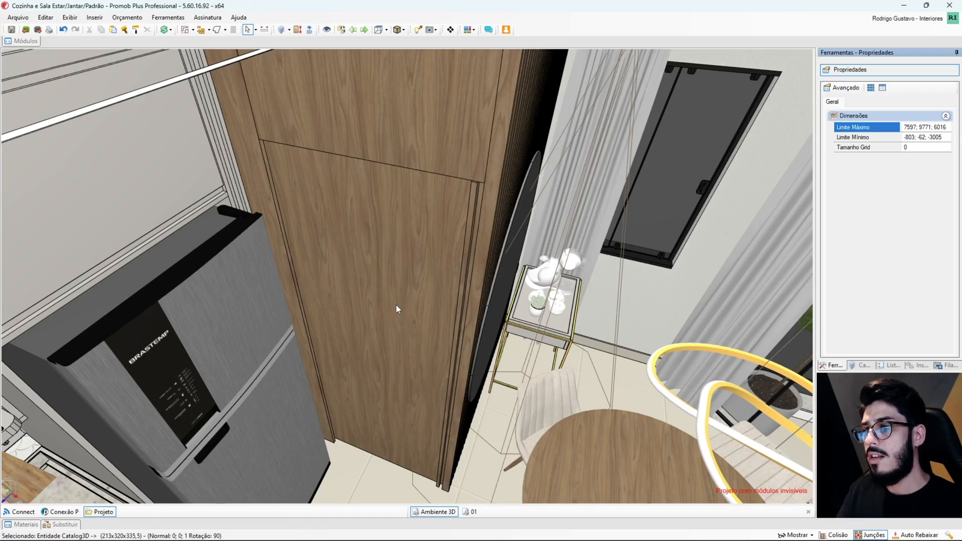
{"action": "scroll", "coordinate": [396, 305], "scroll_direction": "down", "scroll_amount": 3}
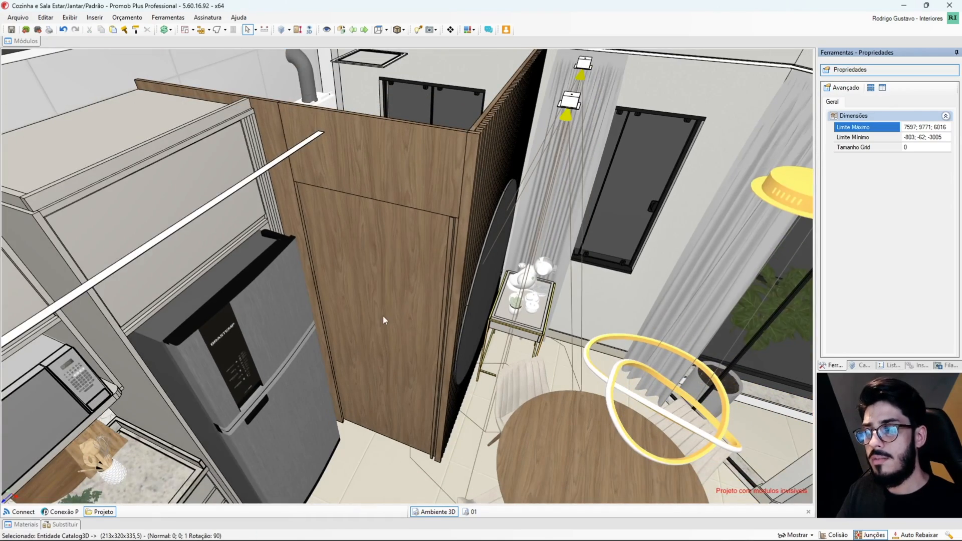
{"action": "middle_click_drag", "start_coordinate": [383, 316], "coordinate": [430, 236]}
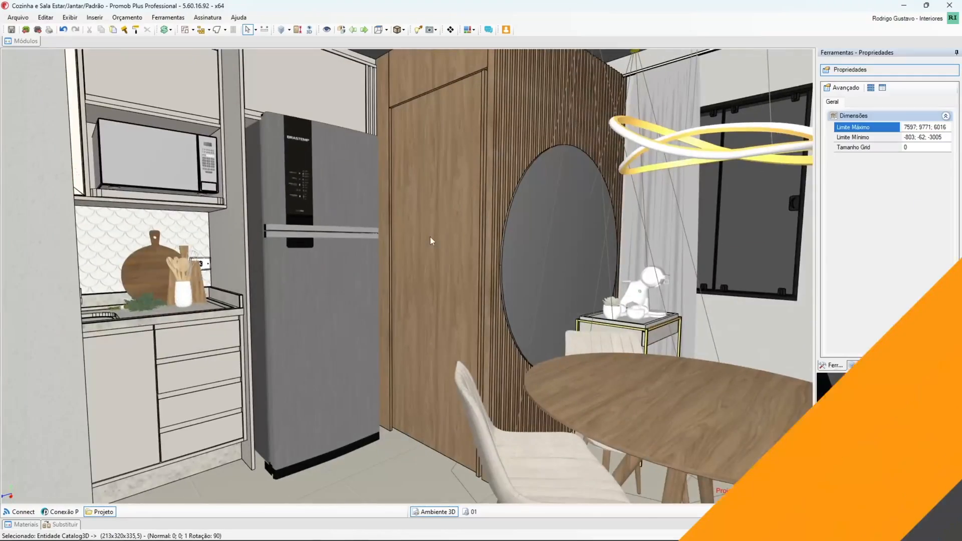